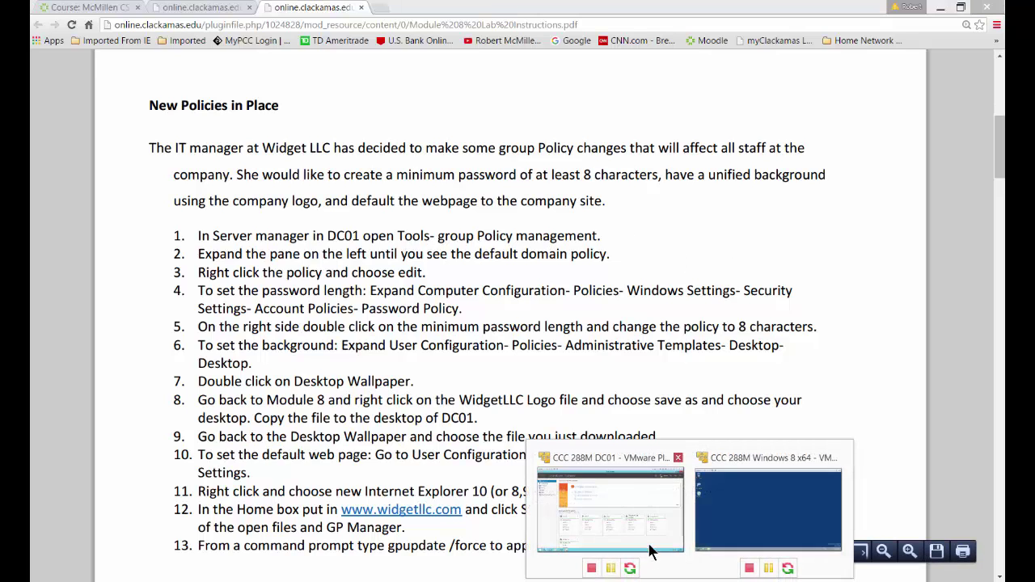
Switch to the DC01 virtual machine, close the already open Group Policy Management window, and open a fresh, maximized one from Server Manager
{"action": "key", "text": "alt+Tab"}
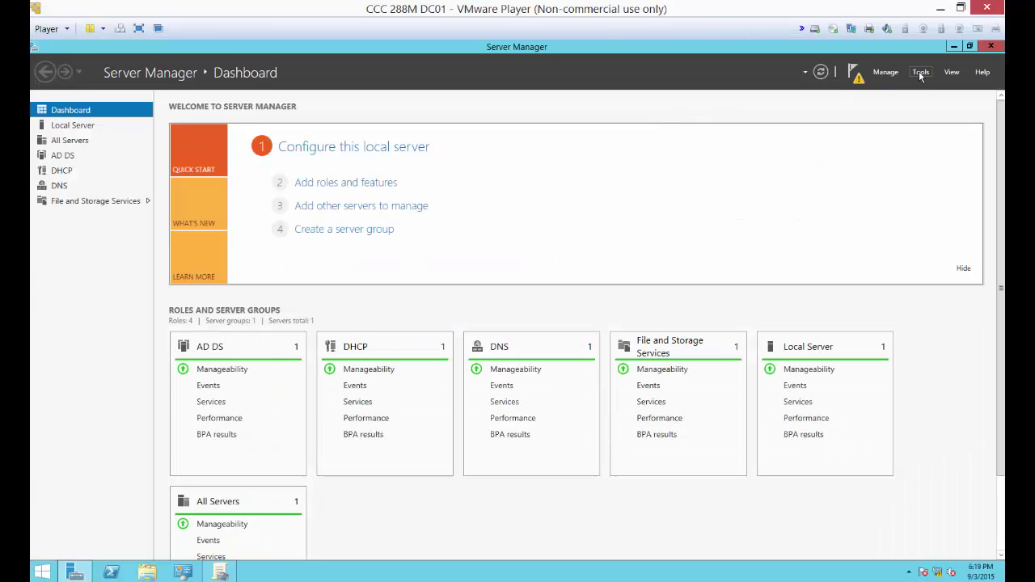
{"action": "right_click", "coordinate": [222, 571]}
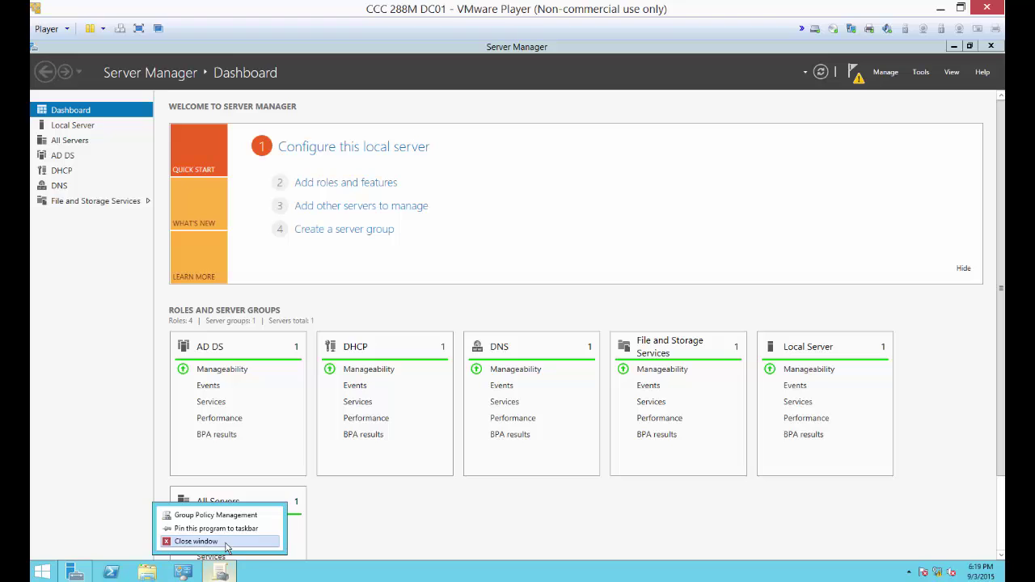
{"action": "left_click", "coordinate": [195, 541]}
{"action": "left_click", "coordinate": [921, 73]}
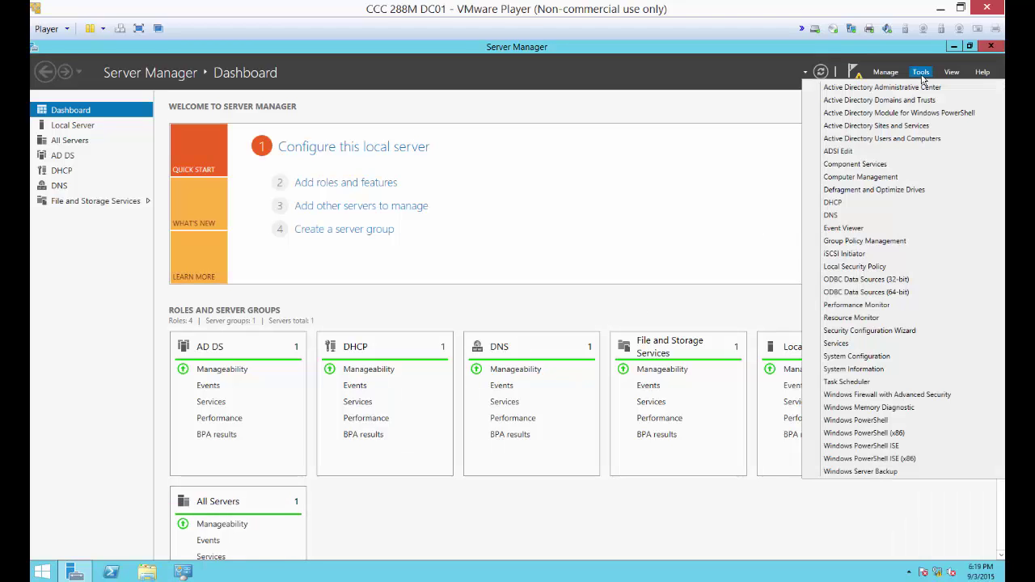
{"action": "left_click", "coordinate": [890, 241]}
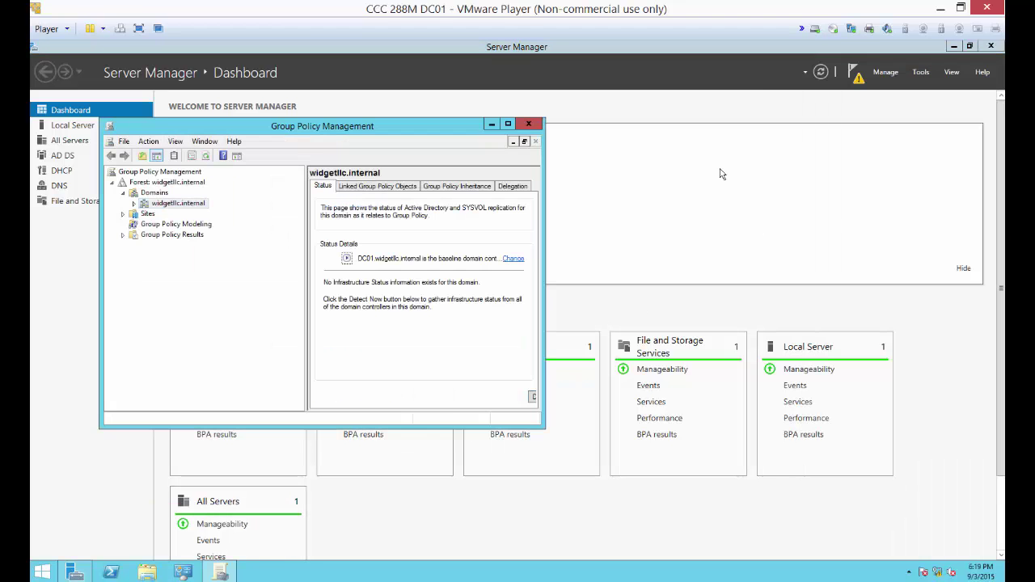
{"action": "left_click", "coordinate": [508, 124]}
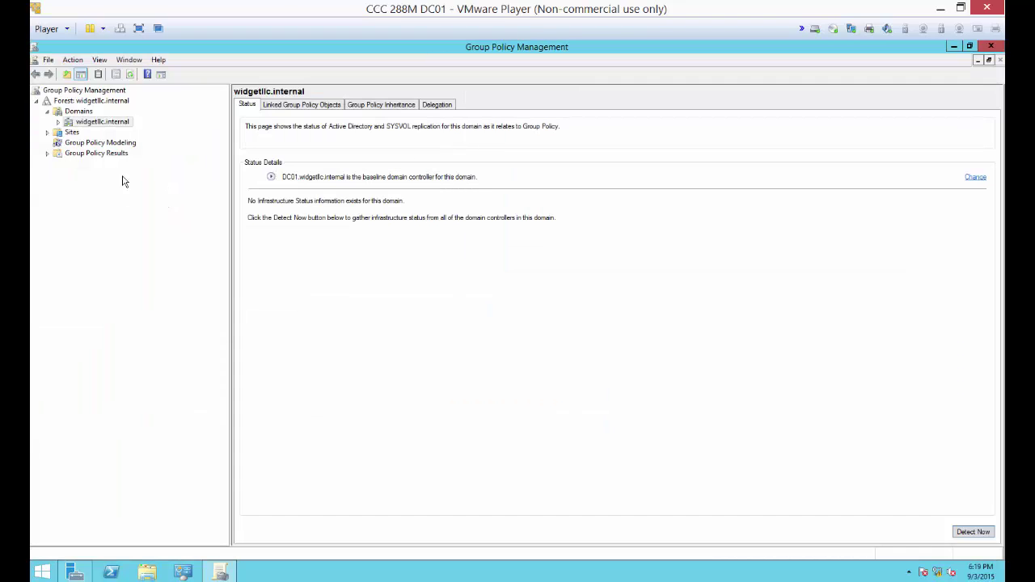
Open the Default Domain Policy of the widgetllc.internal domain for editing in a maximized editor window
{"action": "left_click", "coordinate": [59, 123]}
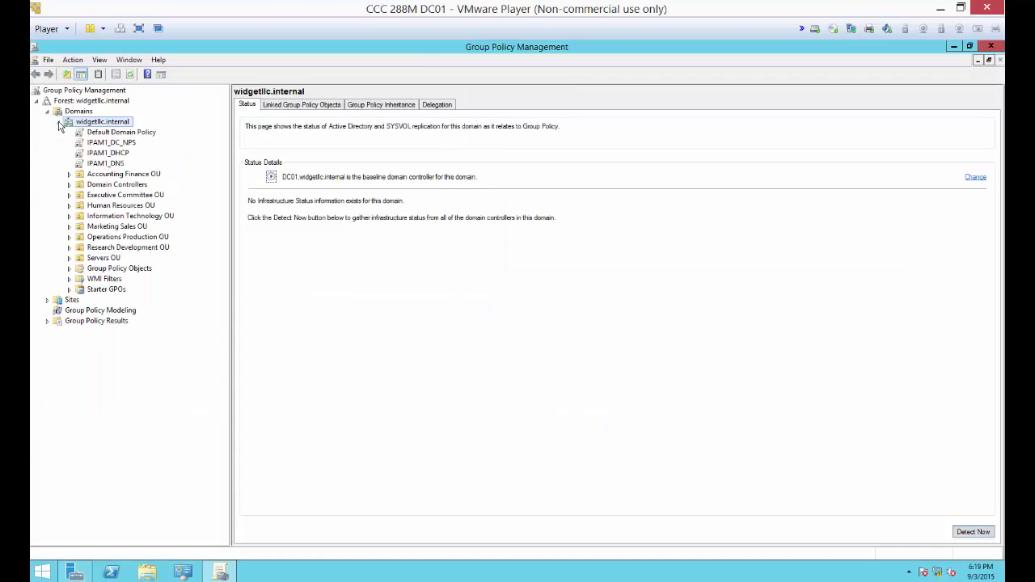
{"action": "left_click", "coordinate": [121, 132]}
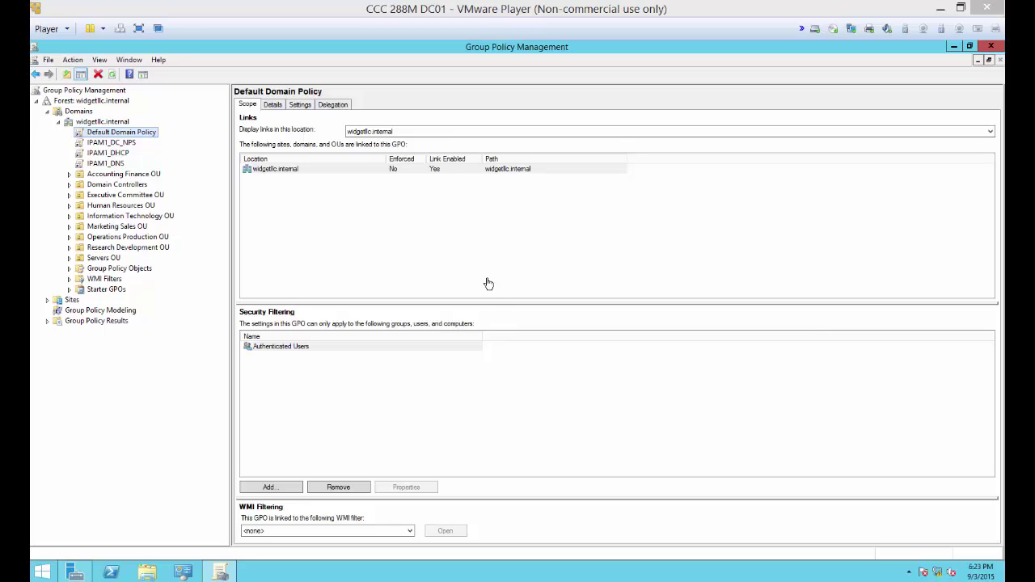
{"action": "right_click", "coordinate": [123, 135]}
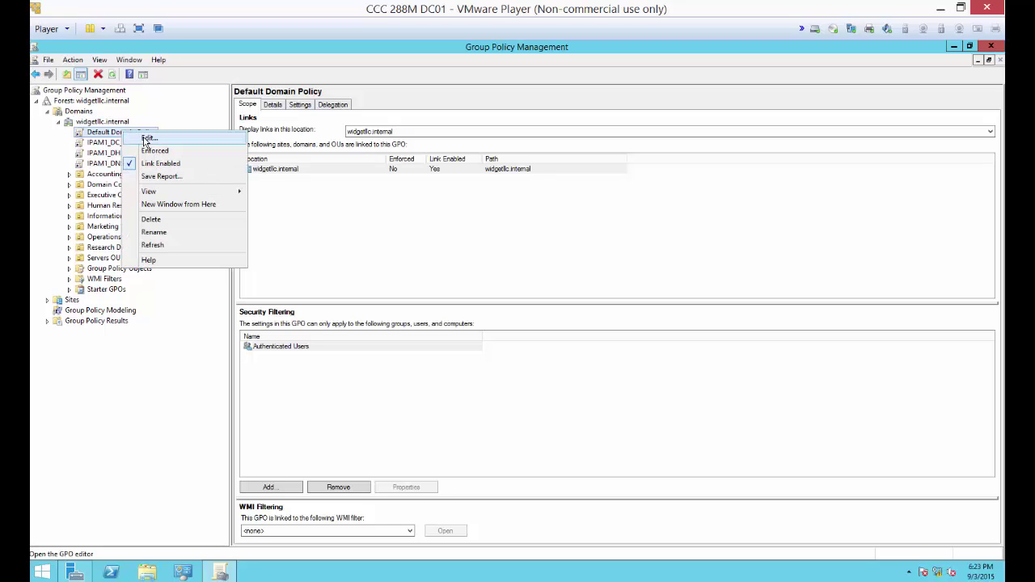
{"action": "left_click", "coordinate": [147, 138]}
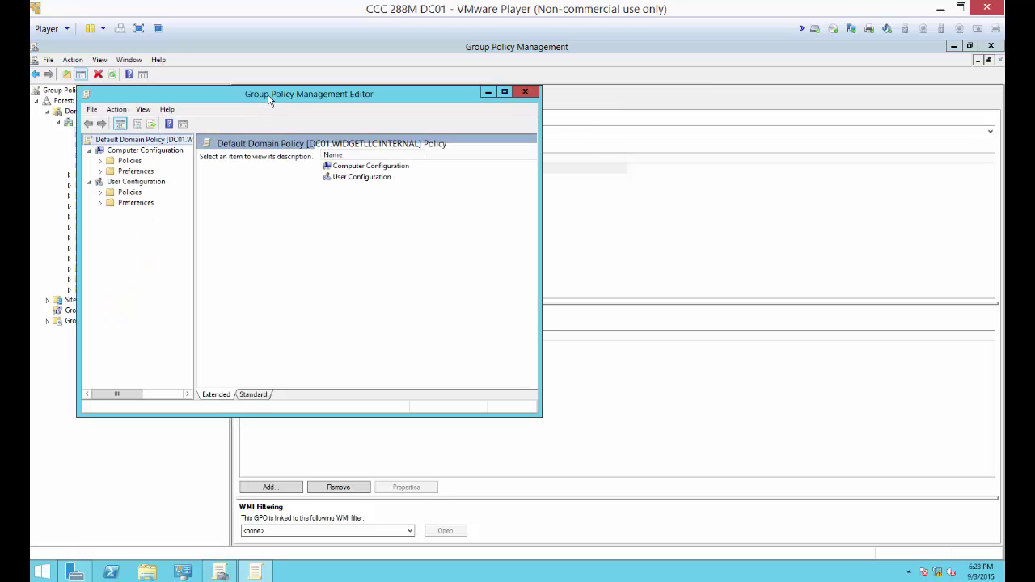
{"action": "double_click", "coordinate": [270, 96]}
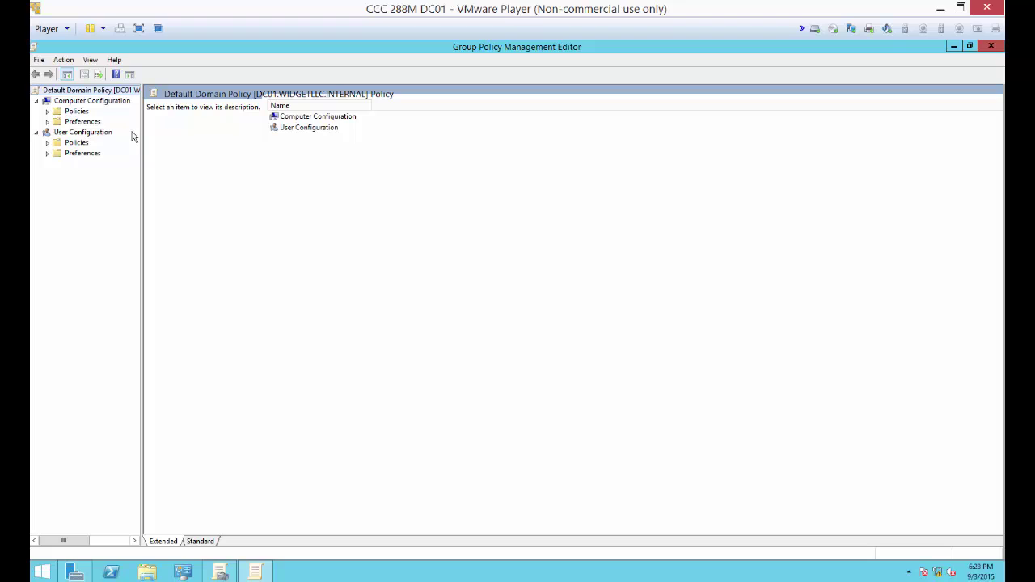
Open Password Policy under Computer Configuration > Policies > Windows Settings > Security Settings > Account Policies
{"action": "double_click", "coordinate": [79, 112]}
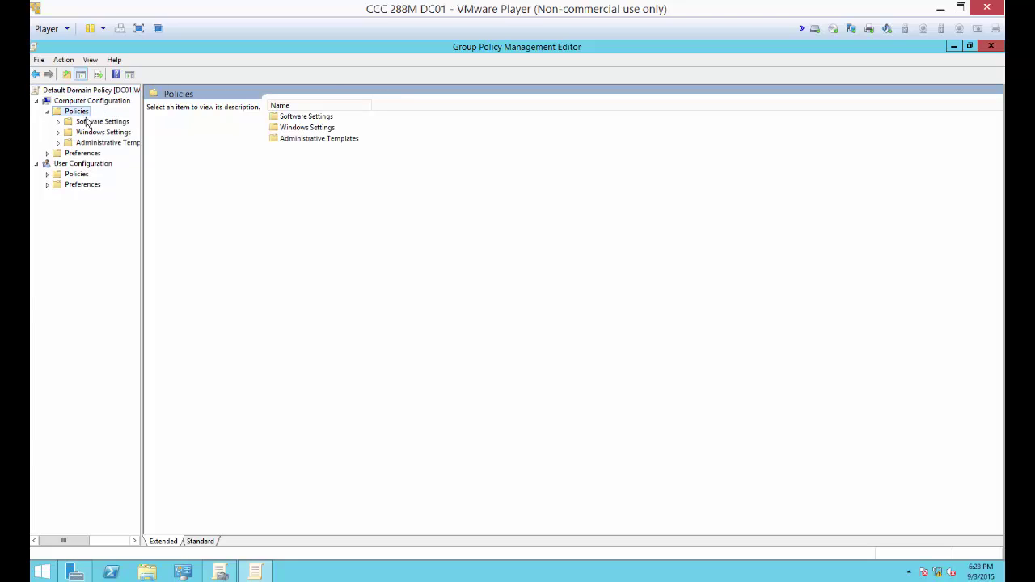
{"action": "left_click", "coordinate": [103, 132]}
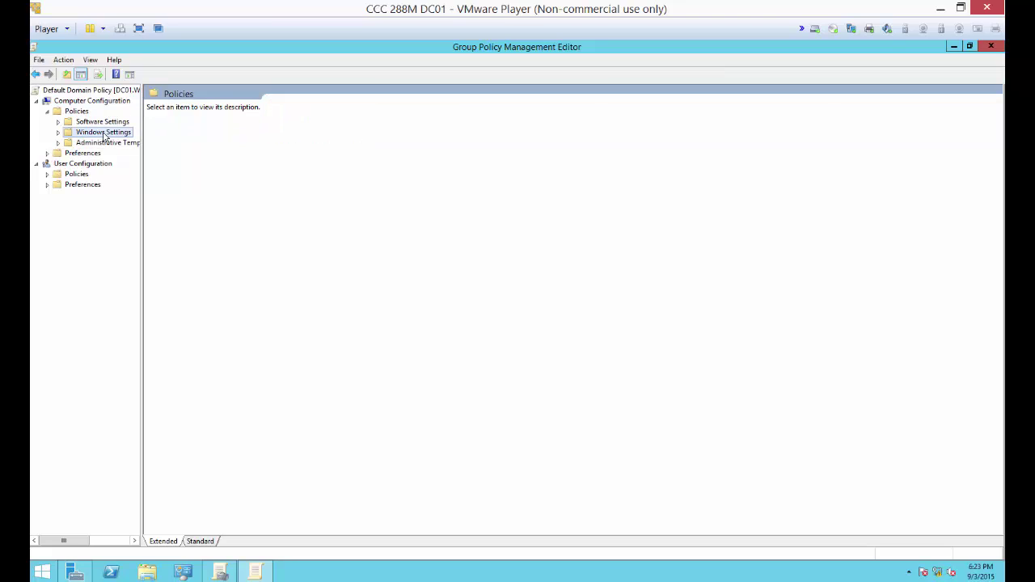
{"action": "double_click", "coordinate": [103, 133]}
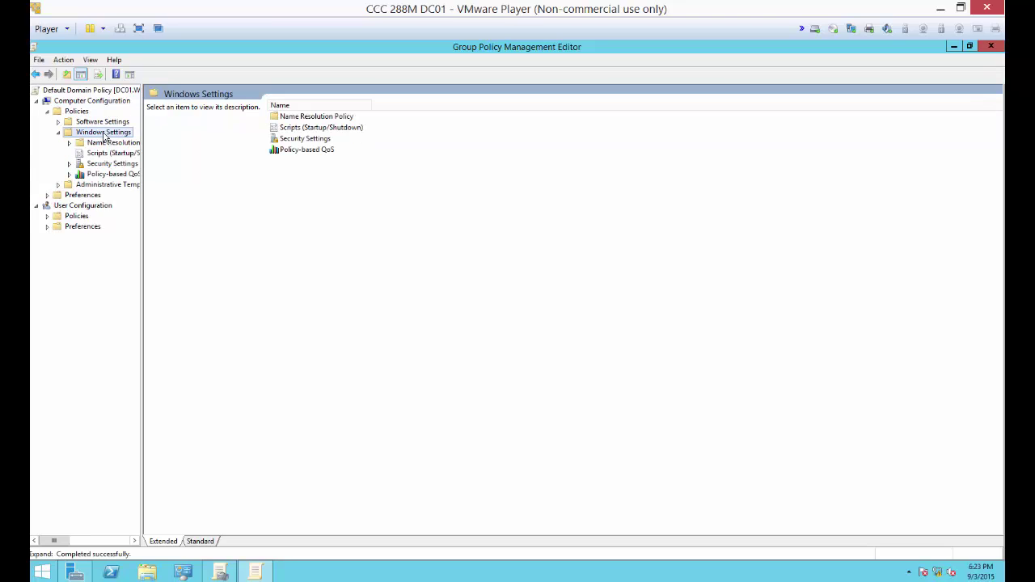
{"action": "double_click", "coordinate": [113, 165]}
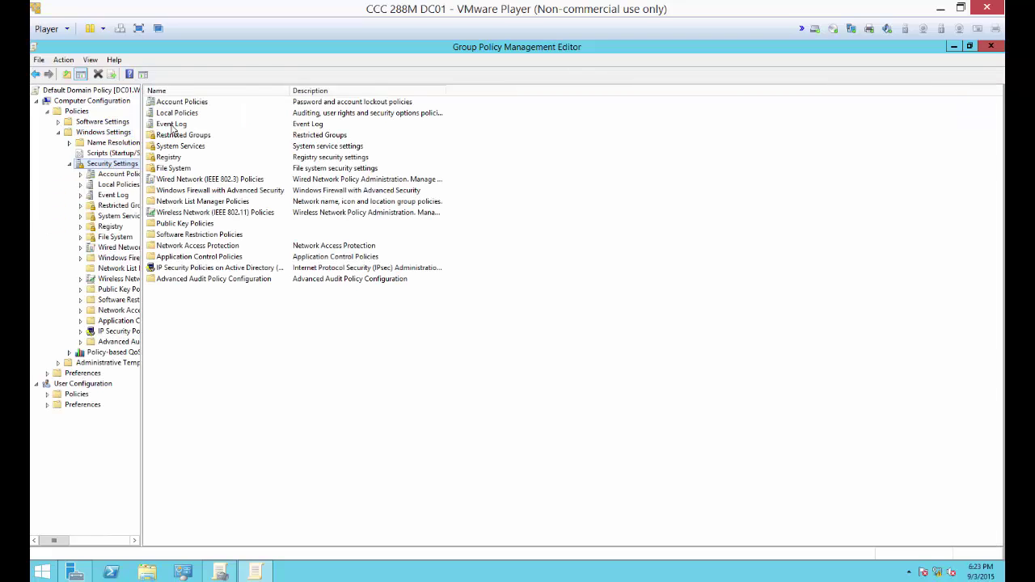
{"action": "double_click", "coordinate": [119, 176]}
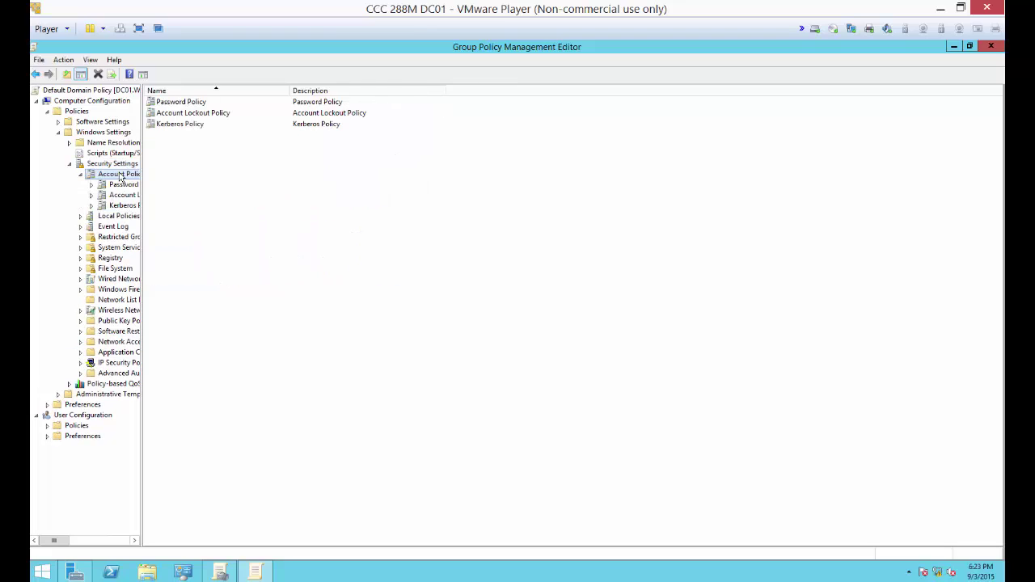
{"action": "double_click", "coordinate": [191, 103]}
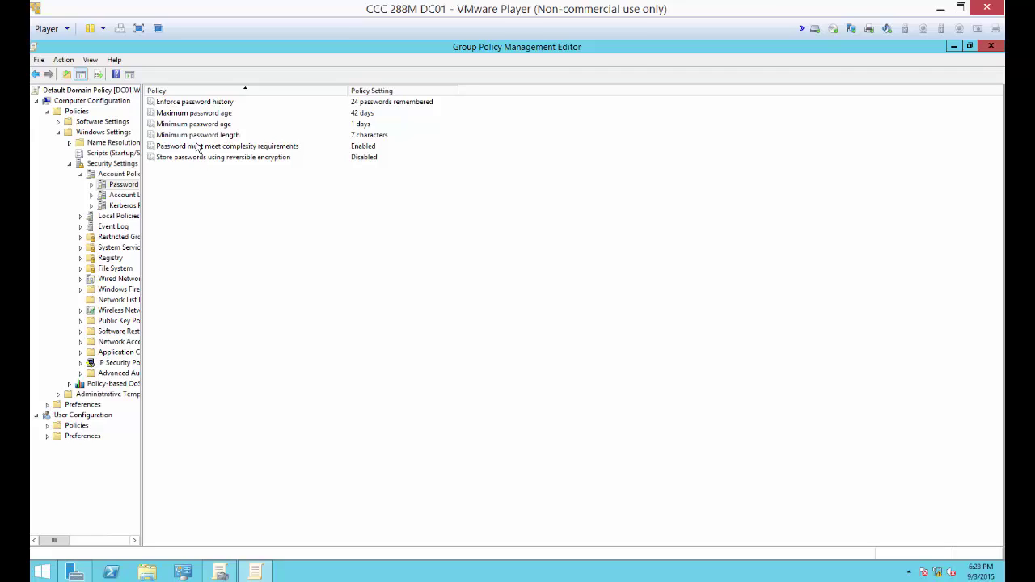
Set the Minimum password length policy to 8 characters and apply it
{"action": "double_click", "coordinate": [197, 136]}
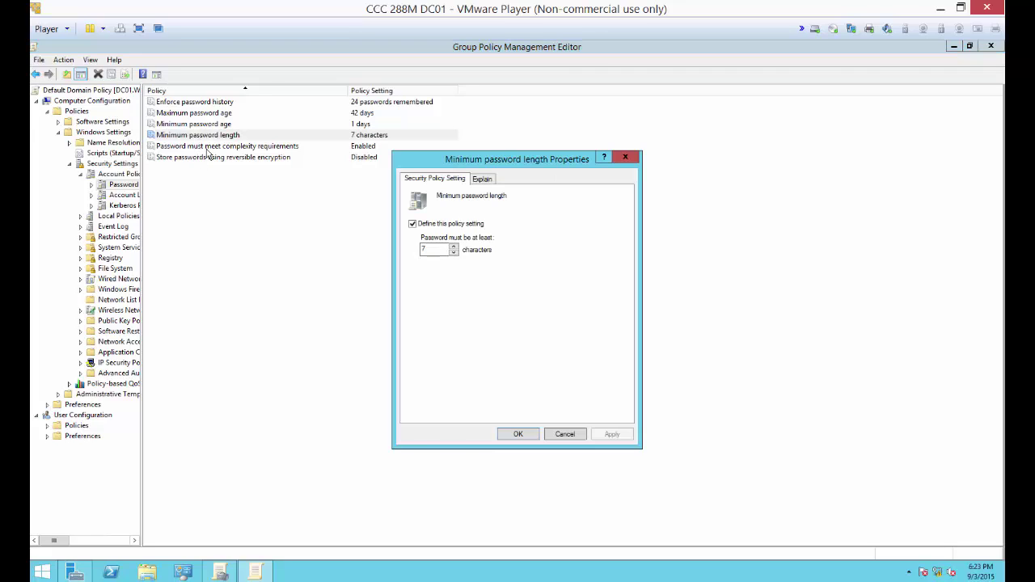
{"action": "left_click", "coordinate": [453, 246]}
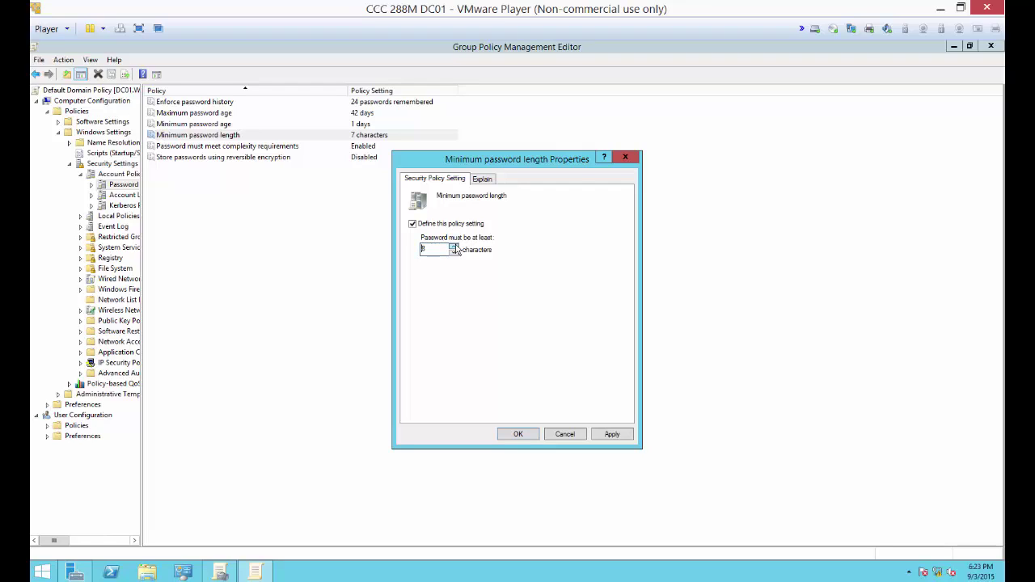
{"action": "left_click", "coordinate": [518, 435]}
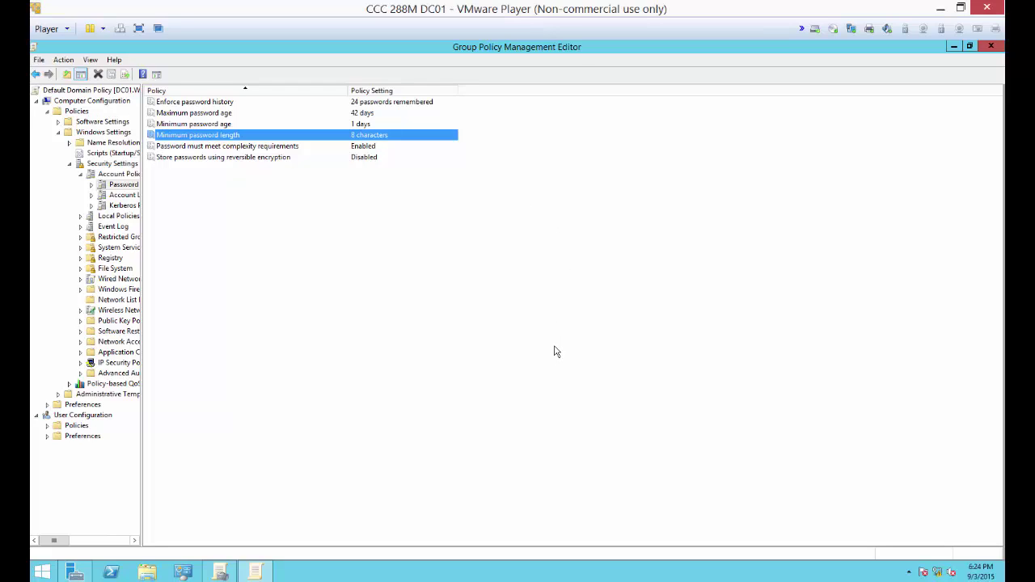
Switch to the course page in Chrome and save the Module 8 WidgetLLC Logo file to the desktop as a PNG image
{"action": "mouse_move", "coordinate": [689, 578]}
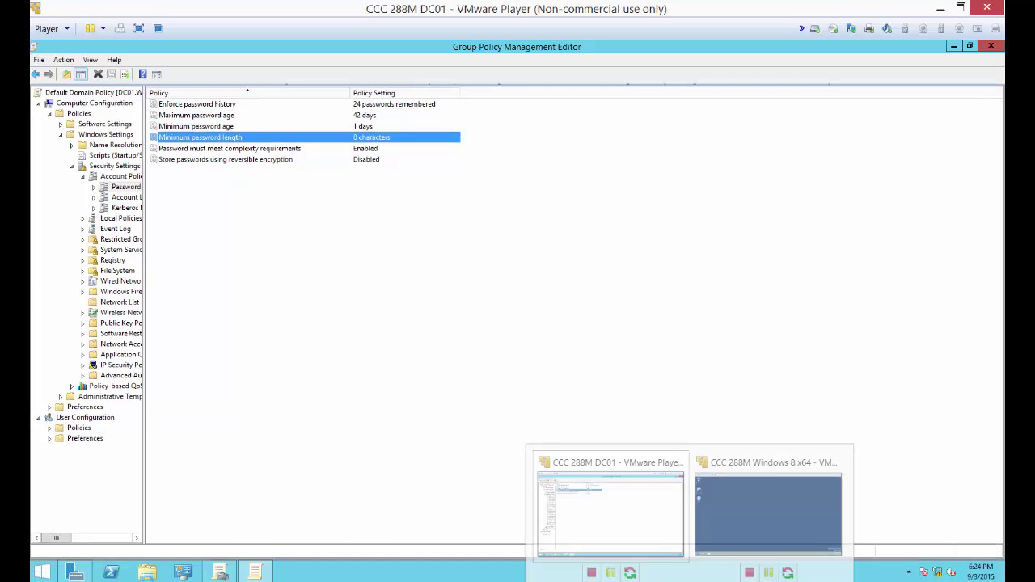
{"action": "mouse_move", "coordinate": [199, 573]}
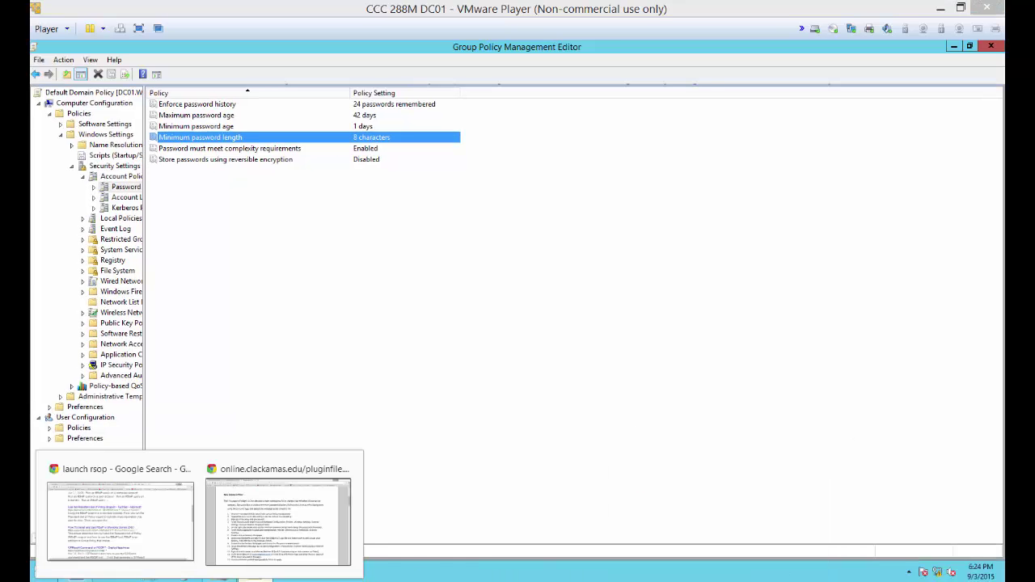
{"action": "left_click", "coordinate": [236, 516]}
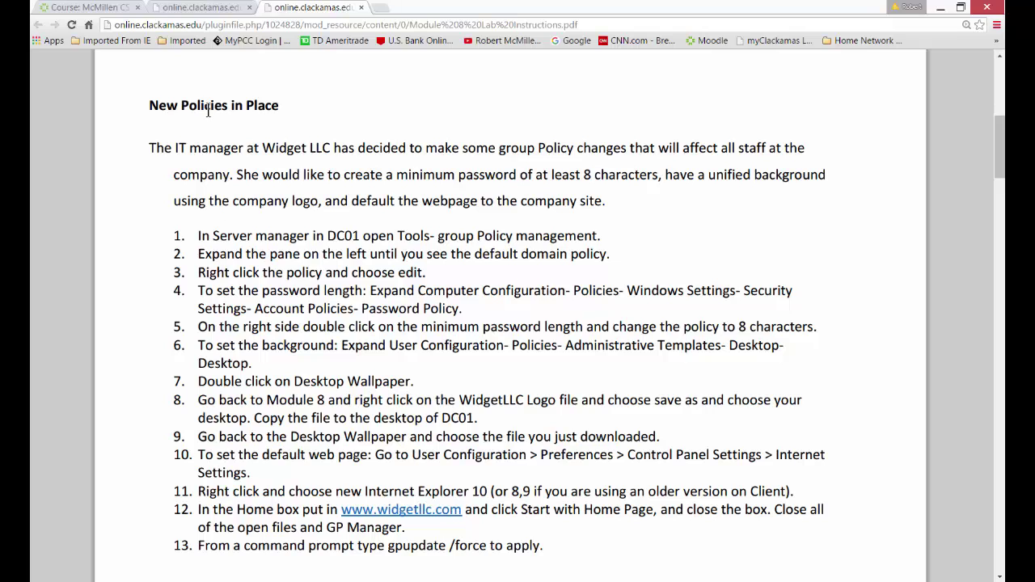
{"action": "left_click", "coordinate": [112, 8]}
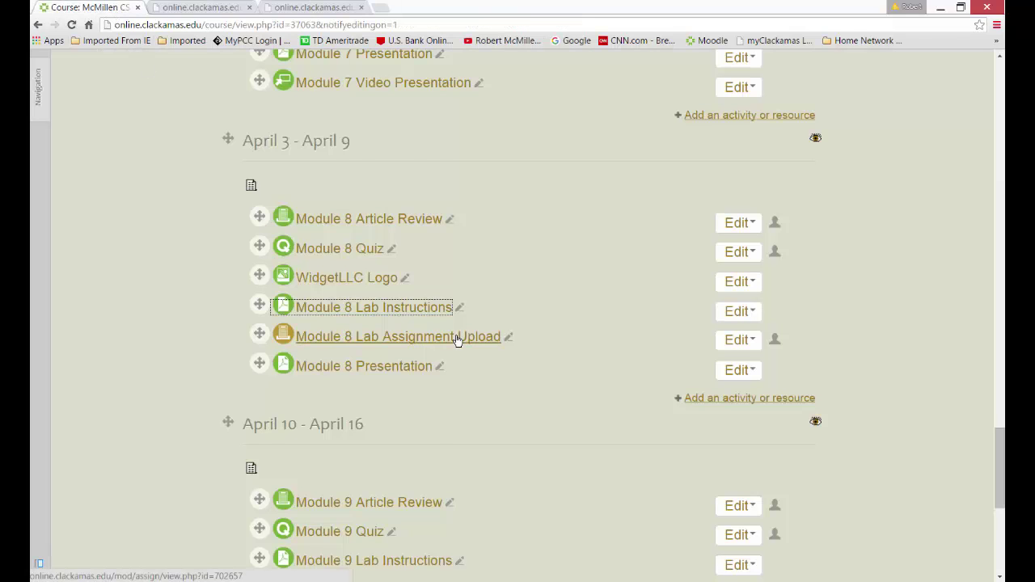
{"action": "scroll", "coordinate": [457, 339], "scroll_direction": "down", "scroll_amount": 1}
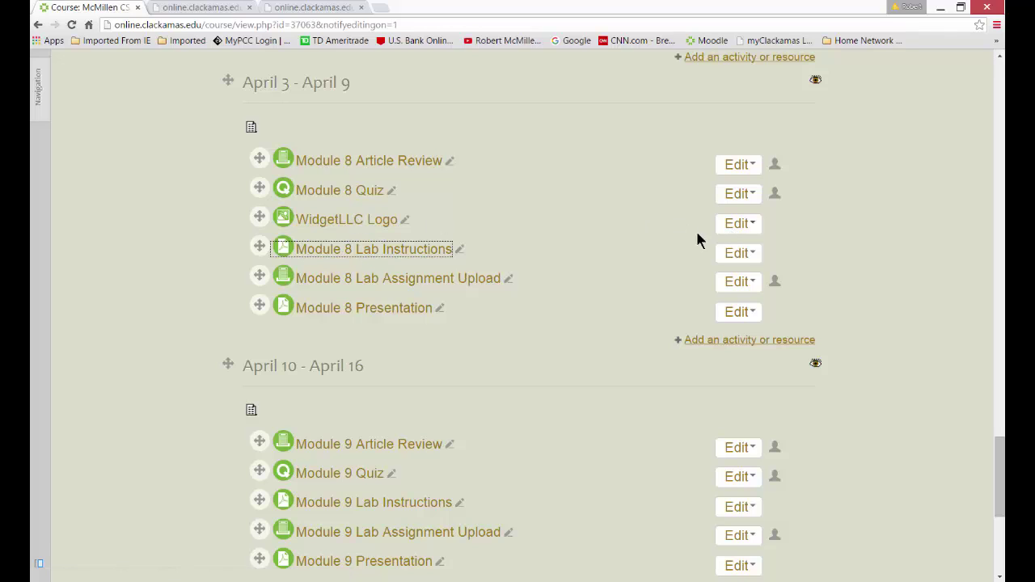
{"action": "right_click", "coordinate": [370, 223]}
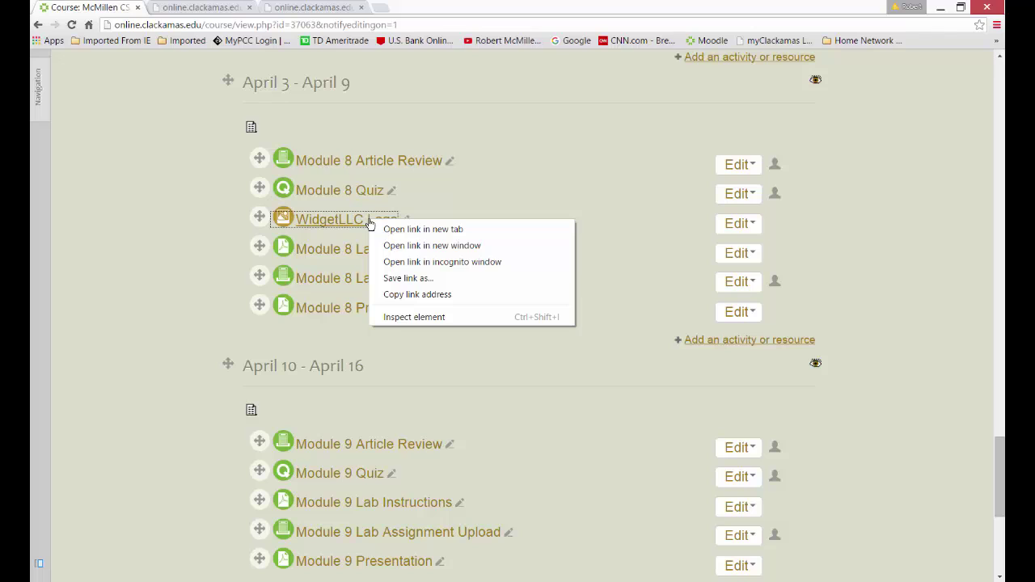
{"action": "left_click", "coordinate": [412, 279]}
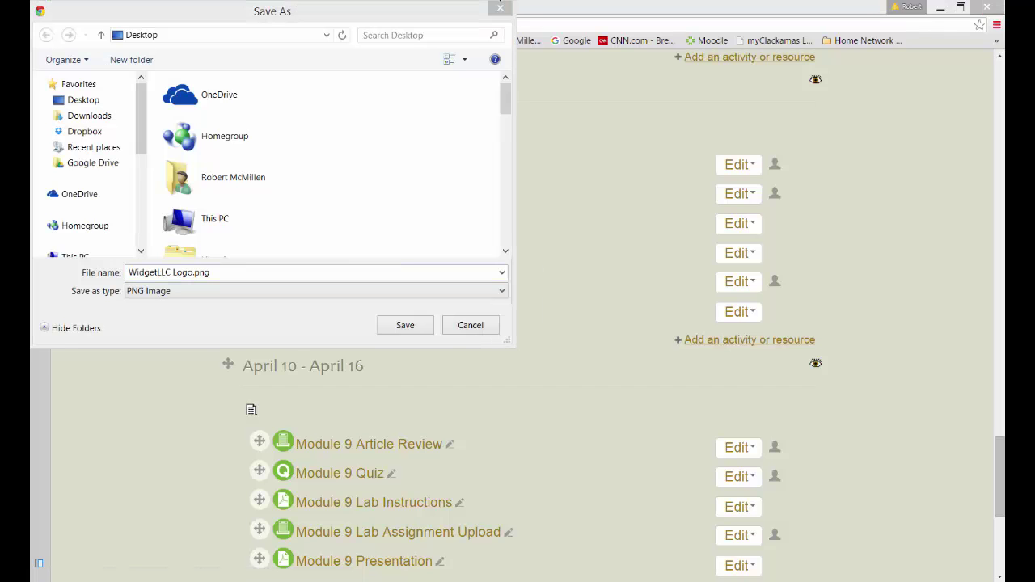
{"action": "left_click", "coordinate": [392, 326]}
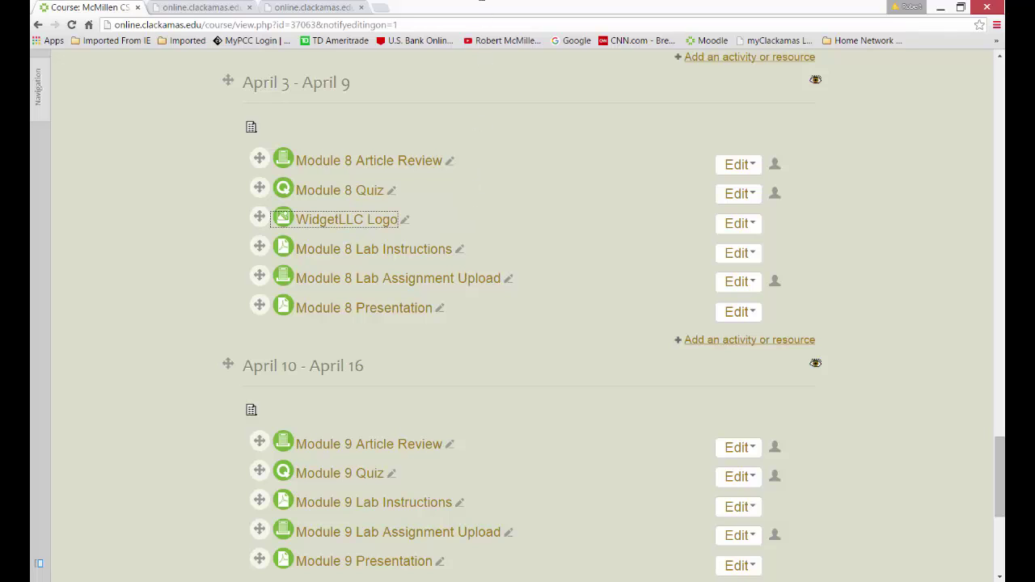
Copy WidgetLLC Logo (1).png from the host desktop to the DC01 desktop, then open the copy to check the picture and close it
{"action": "key", "text": "super+d"}
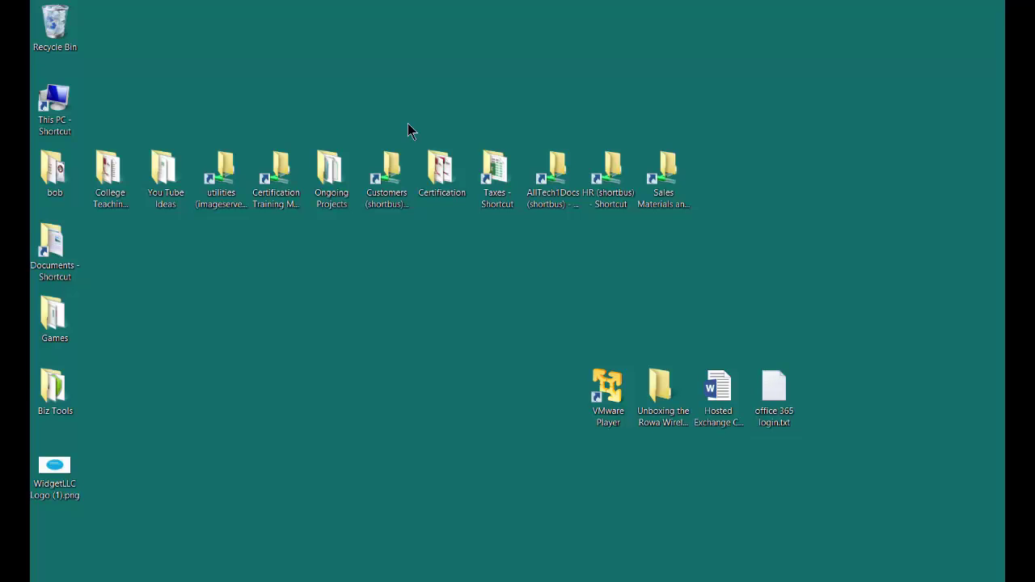
{"action": "left_click", "coordinate": [63, 463]}
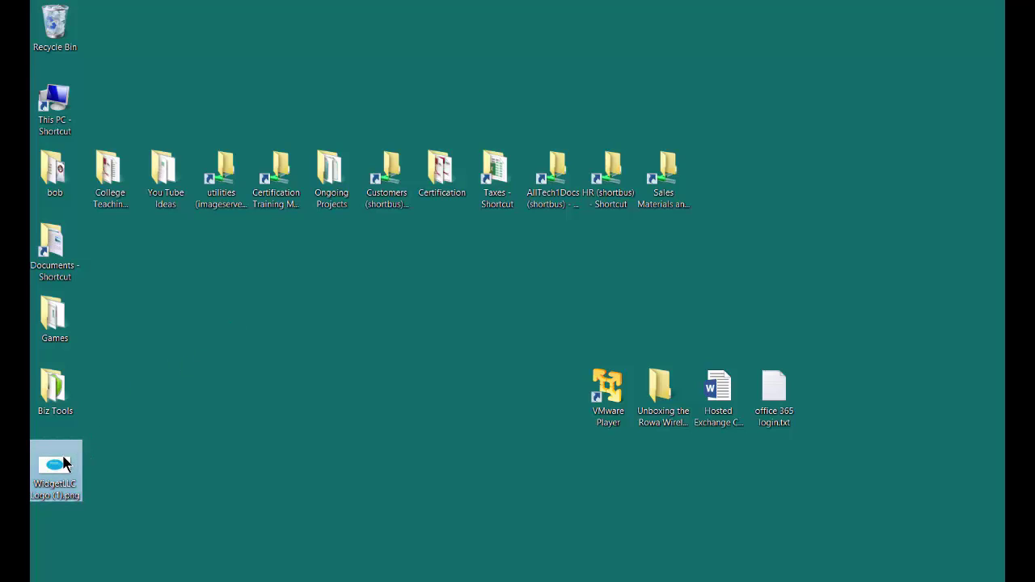
{"action": "double_click", "coordinate": [63, 463]}
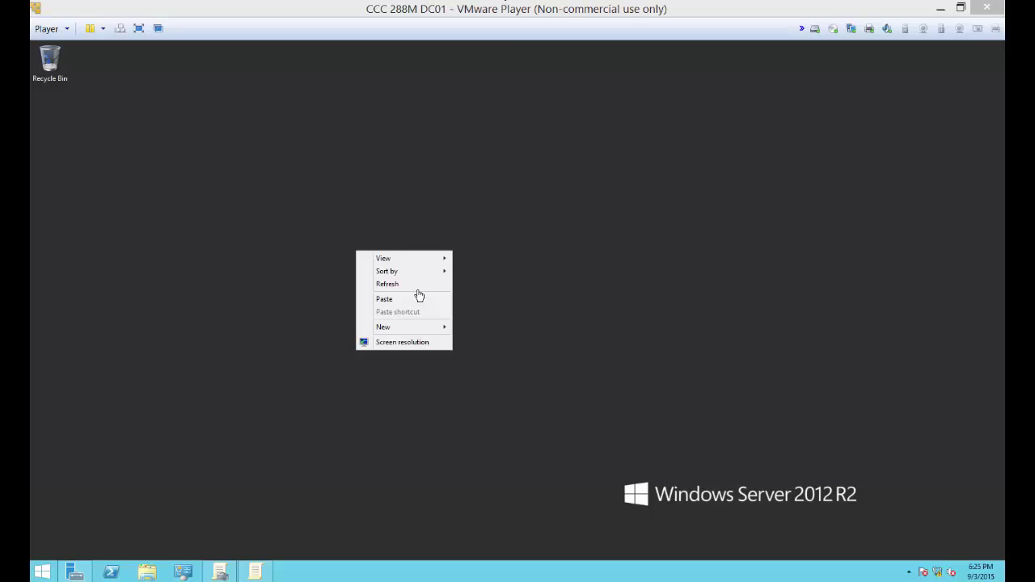
{"action": "left_click", "coordinate": [400, 301]}
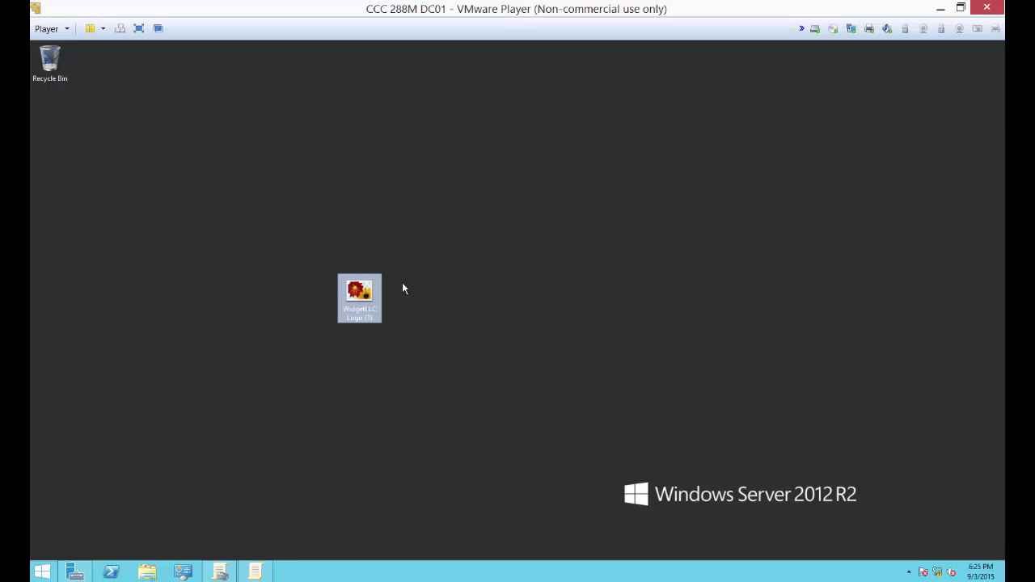
{"action": "double_click", "coordinate": [361, 291]}
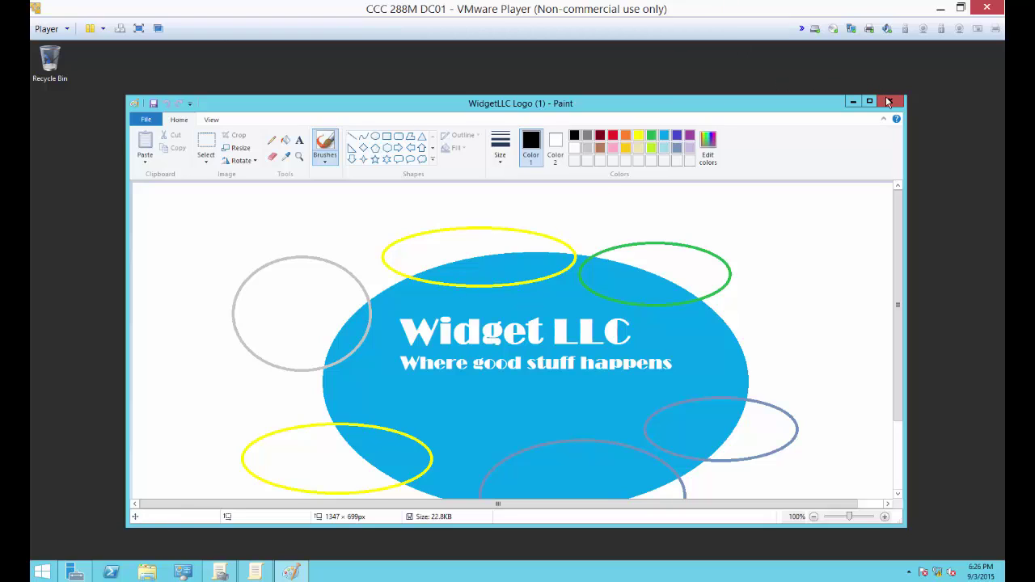
{"action": "left_click", "coordinate": [890, 103]}
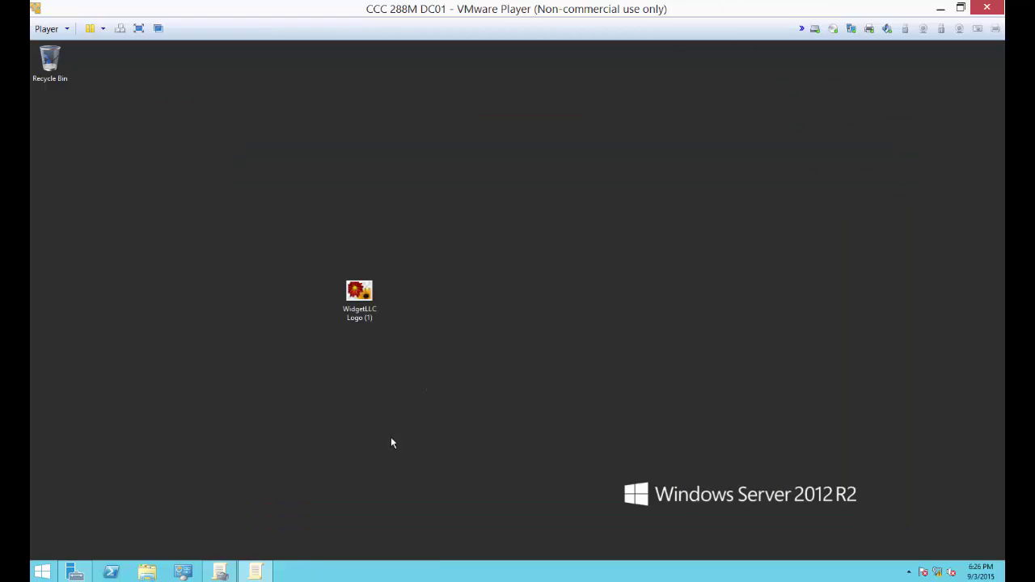
Return to the Group Policy Management Editor and open User Configuration > Policies > Administrative Templates > Desktop > Desktop
{"action": "left_click", "coordinate": [258, 573]}
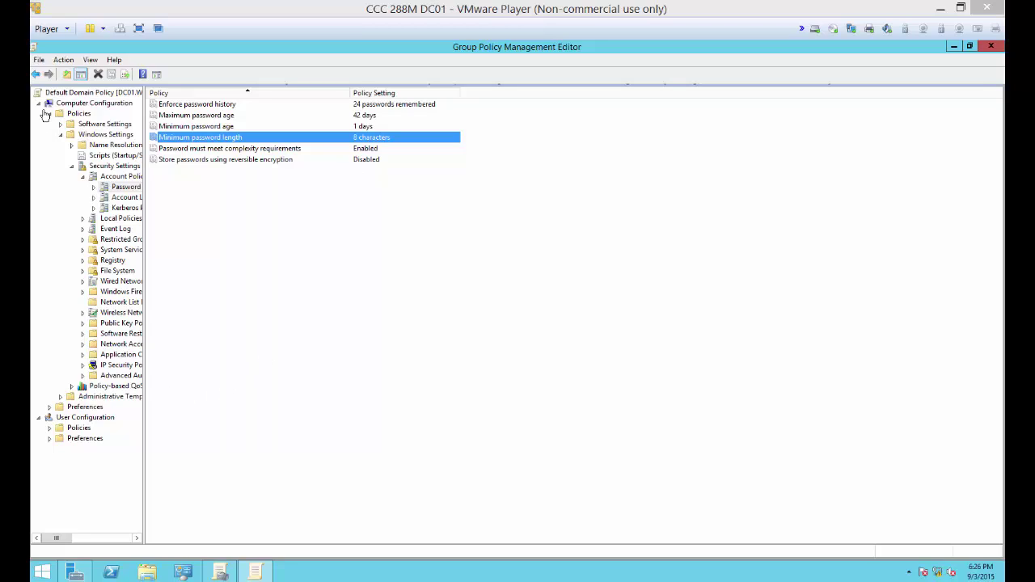
{"action": "left_click", "coordinate": [38, 103]}
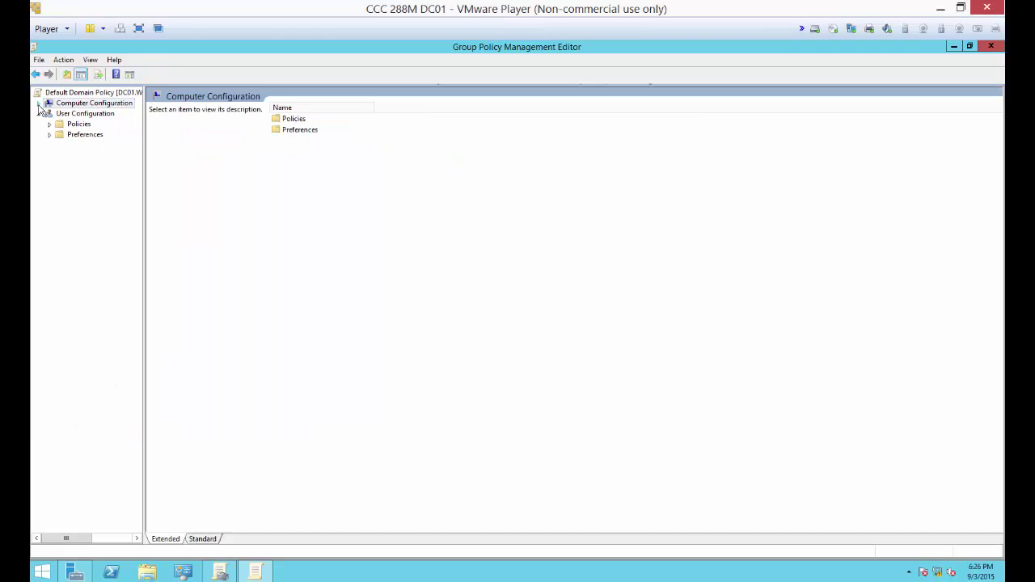
{"action": "left_click", "coordinate": [50, 123]}
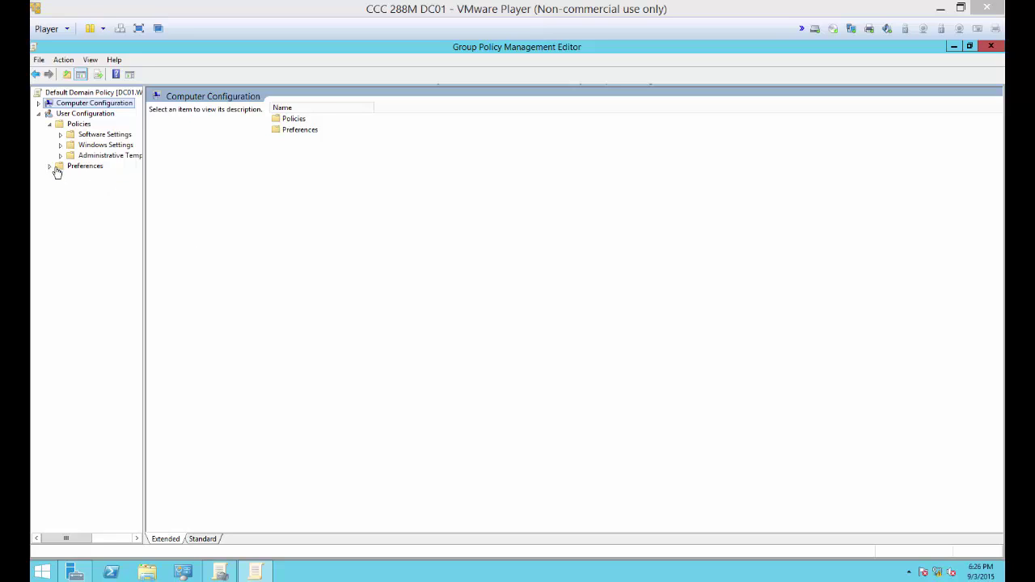
{"action": "left_click", "coordinate": [81, 156]}
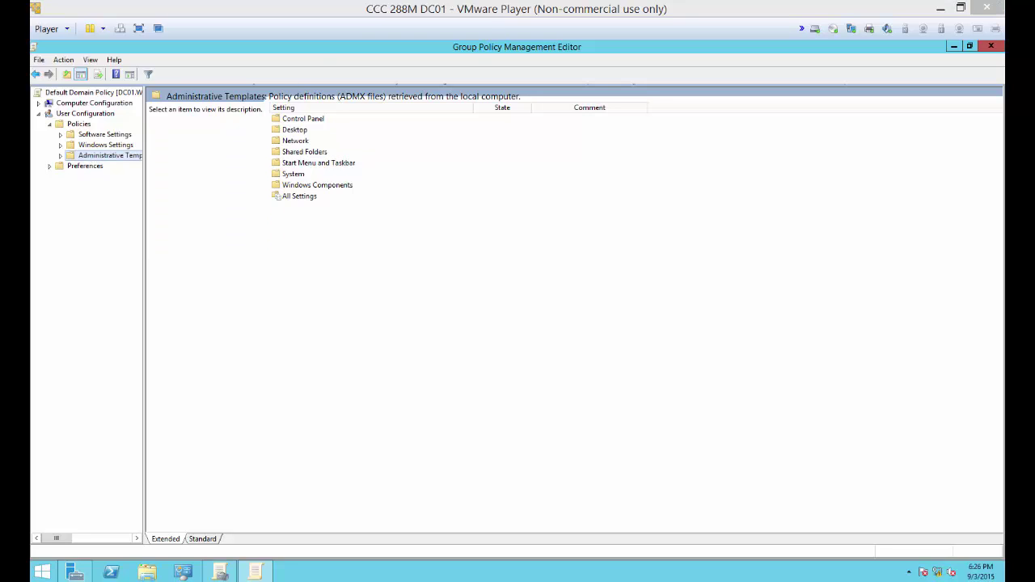
{"action": "double_click", "coordinate": [294, 130]}
{"action": "double_click", "coordinate": [296, 130]}
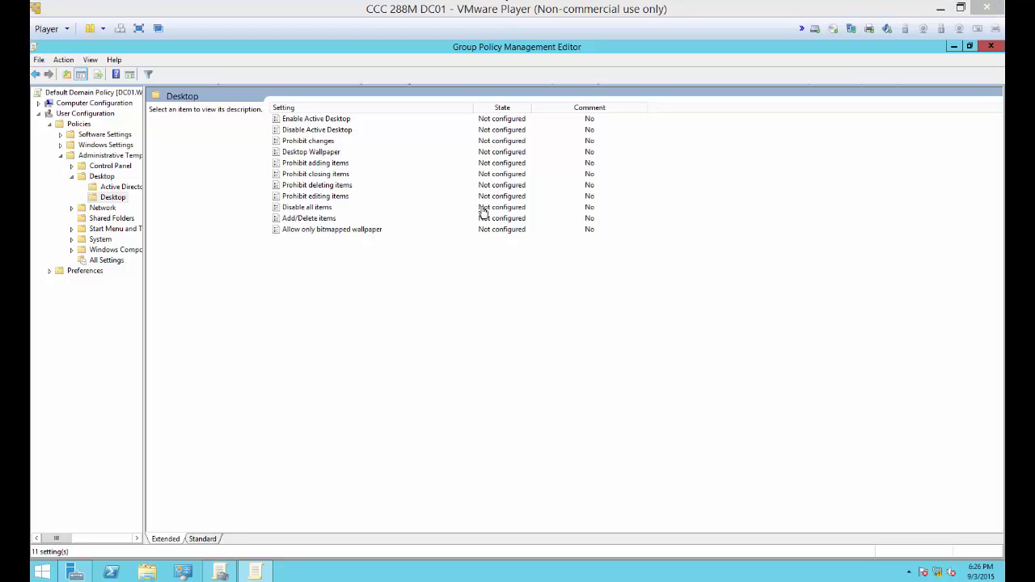
{"action": "left_click", "coordinate": [322, 153]}
{"action": "double_click", "coordinate": [322, 153]}
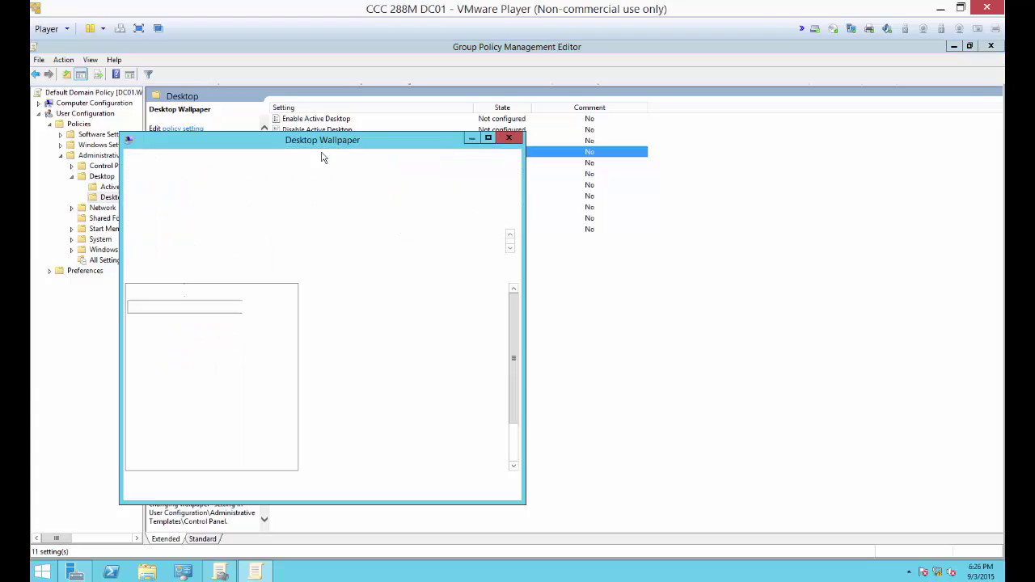
{"action": "left_click_drag", "start_coordinate": [323, 140], "coordinate": [498, 119]}
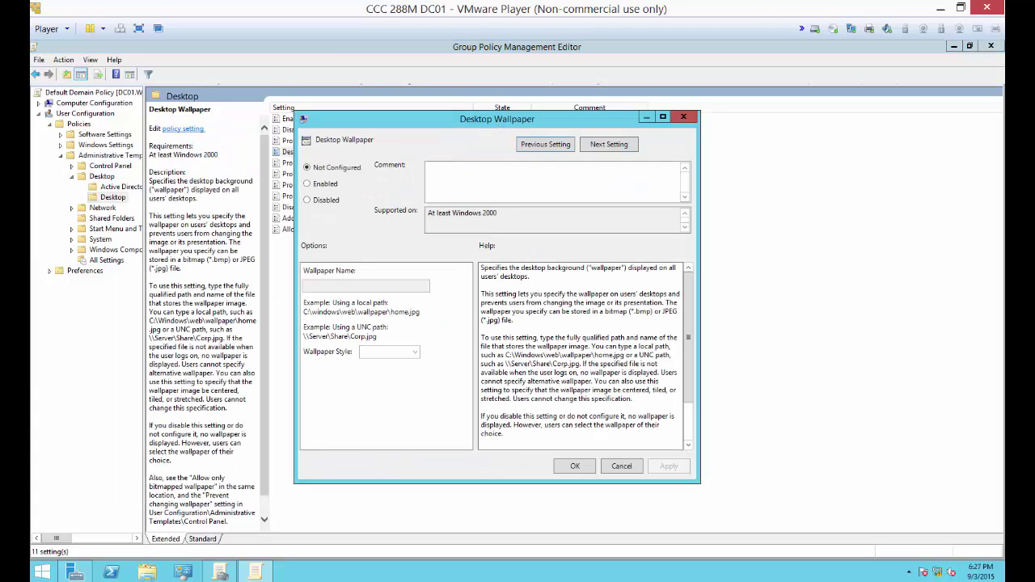
{"action": "left_click", "coordinate": [326, 185]}
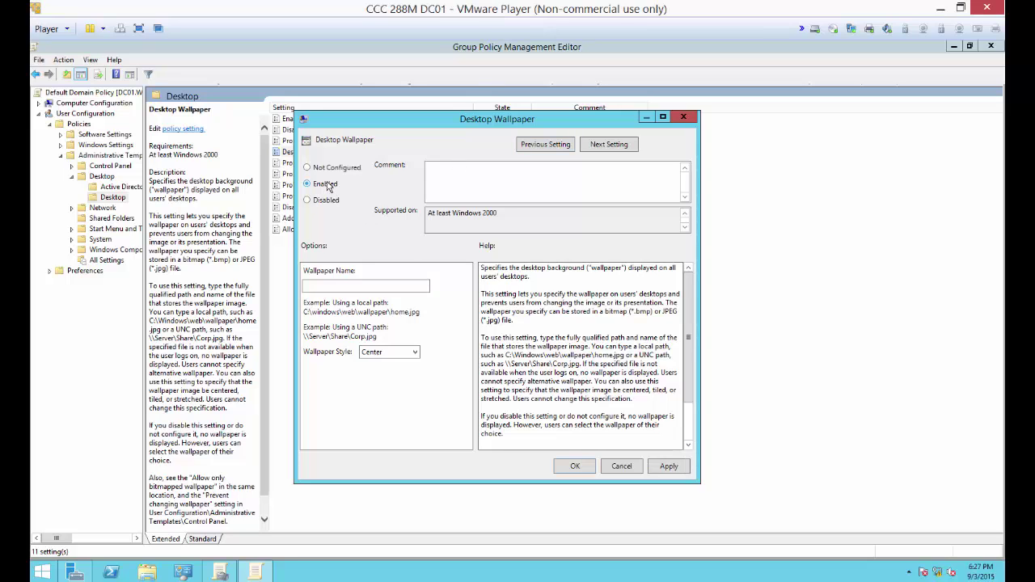
{"action": "left_click", "coordinate": [379, 289]}
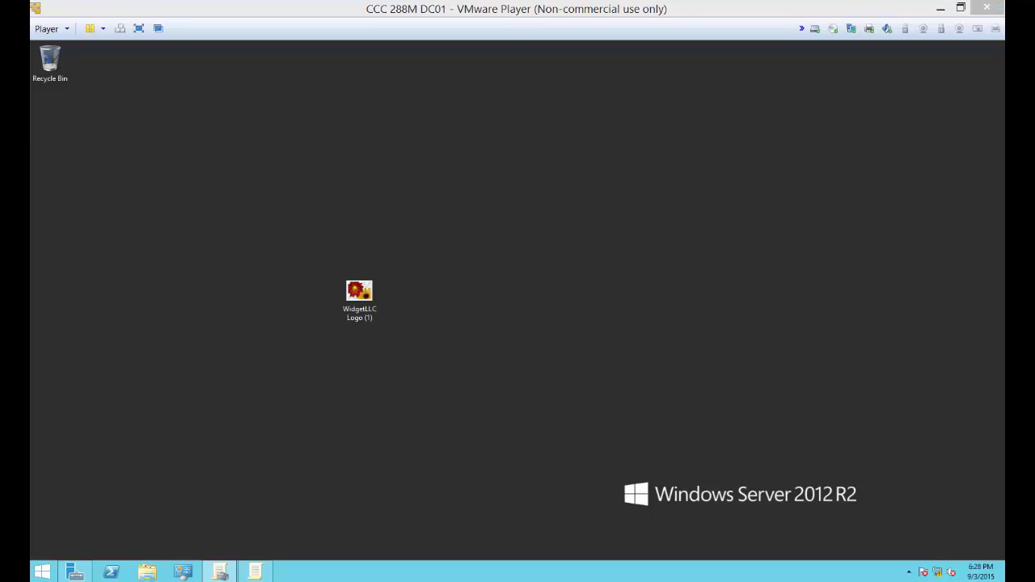
Copy the folder location of the WidgetLLC Logo (1) file on the DC01 desktop from its properties
{"action": "left_click", "coordinate": [364, 297]}
{"action": "right_click", "coordinate": [364, 297]}
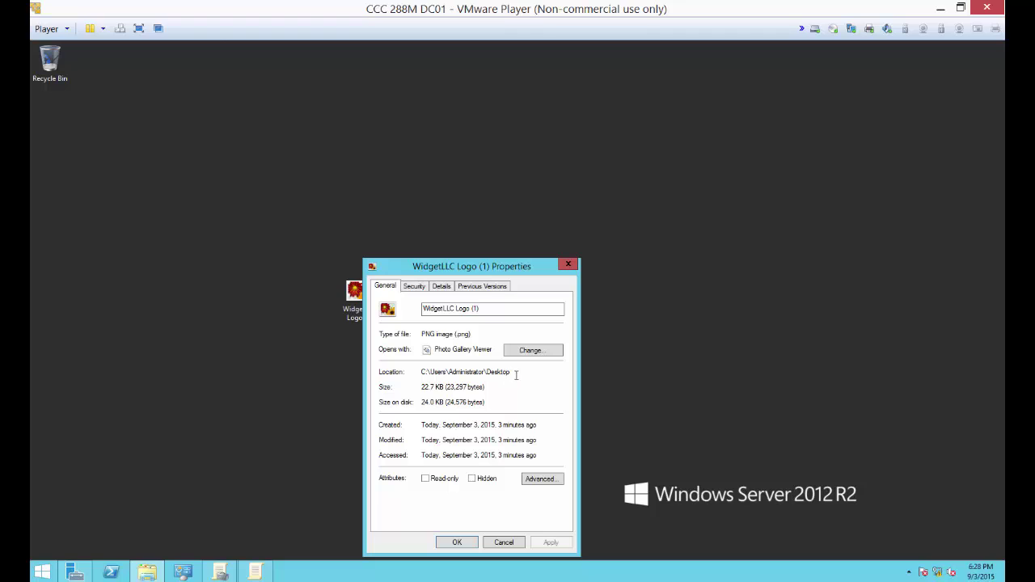
{"action": "left_click_drag", "start_coordinate": [515, 372], "coordinate": [397, 368]}
{"action": "key", "text": "ctrl+c"}
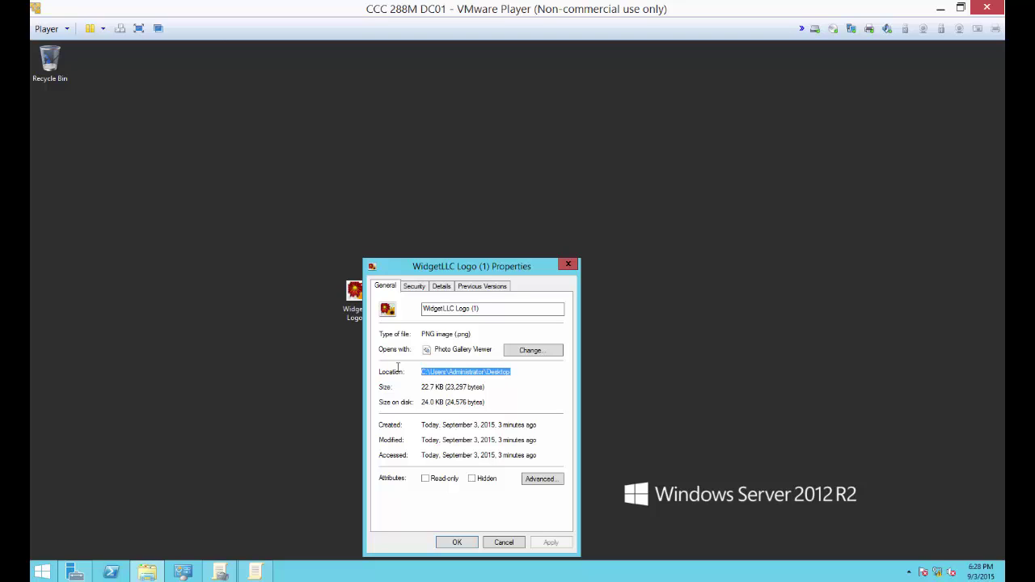
{"action": "left_click", "coordinate": [507, 543]}
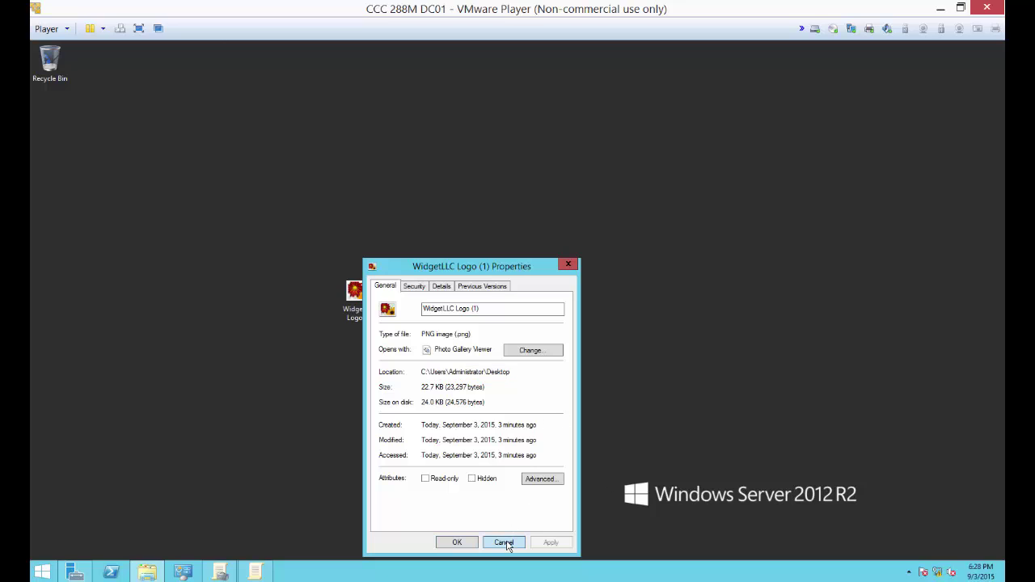
Rename the WidgetLLC Logo (1) file on the DC01 desktop as logo
{"action": "left_click", "coordinate": [361, 296]}
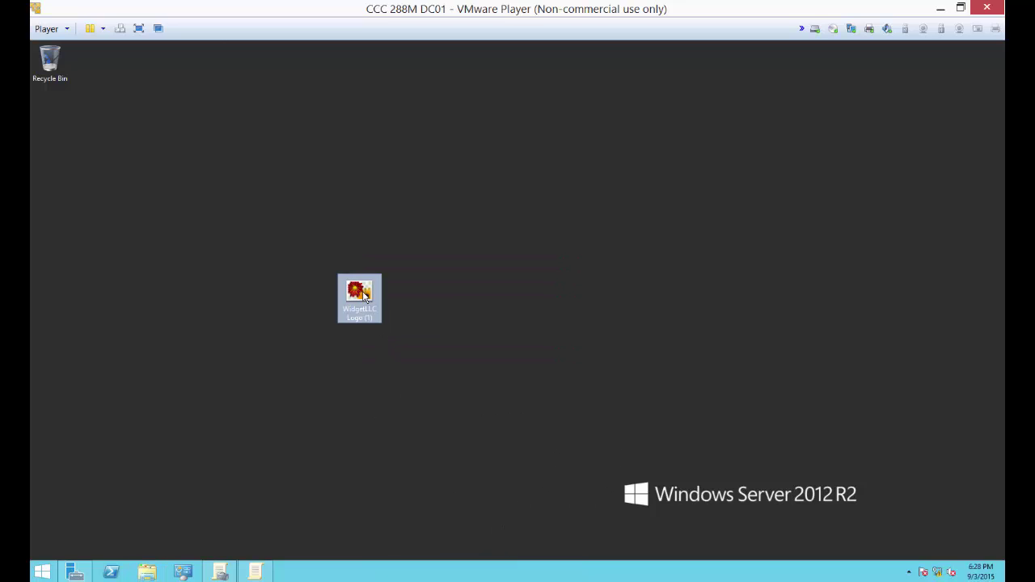
{"action": "right_click", "coordinate": [364, 296]}
{"action": "left_click", "coordinate": [400, 437]}
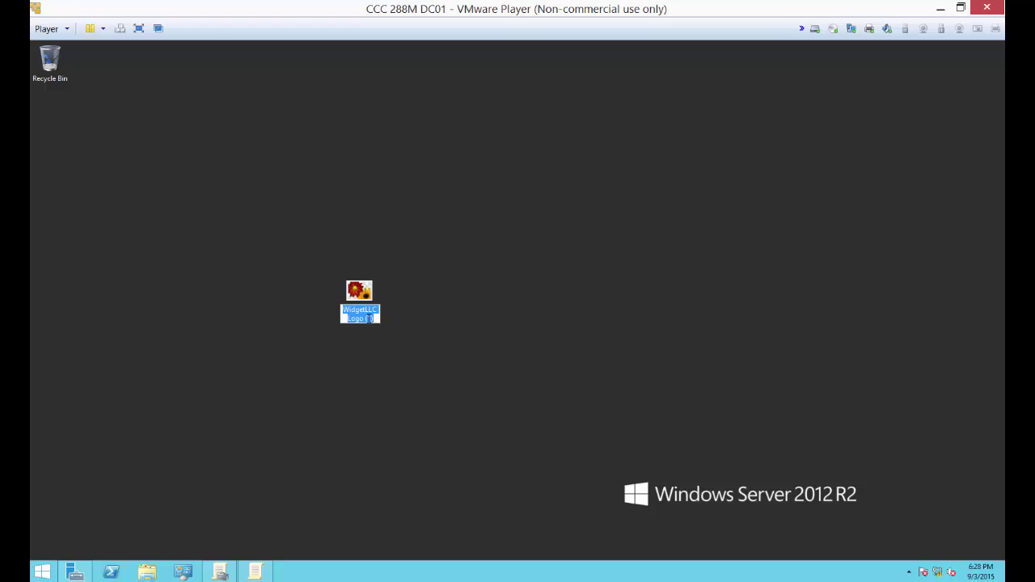
{"action": "left_click", "coordinate": [378, 318]}
{"action": "key", "text": "BackSpace"}
{"action": "key", "text": "BackSpace"}
{"action": "key", "text": "BackSpace"}
{"action": "key", "text": "BackSpace"}
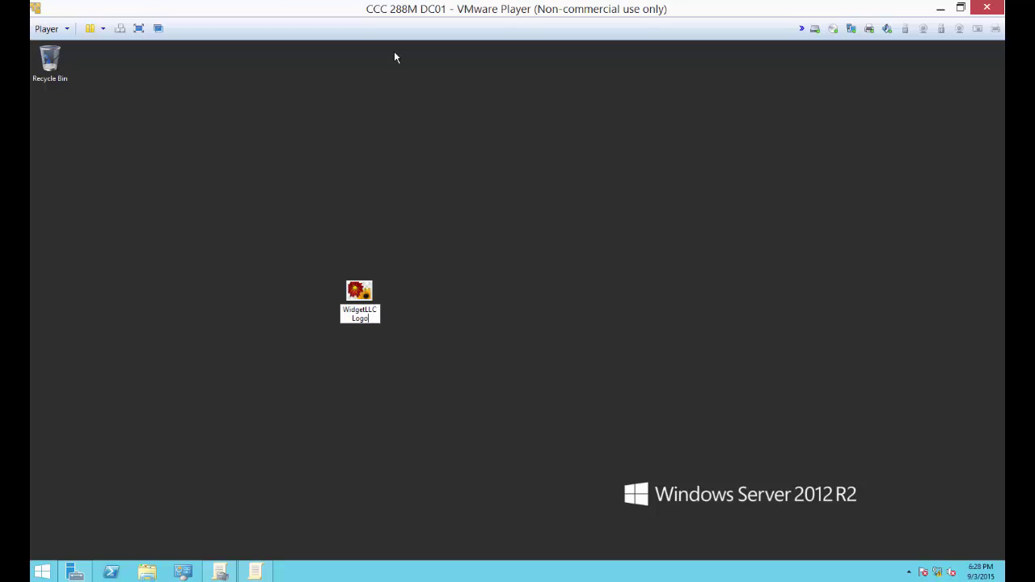
{"action": "left_click", "coordinate": [378, 323]}
{"action": "key", "text": "Return"}
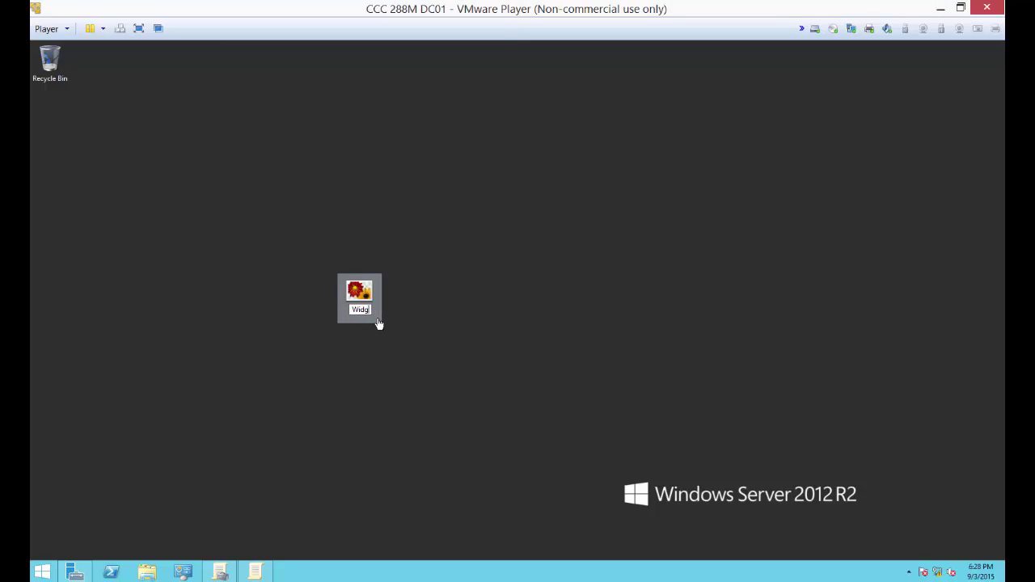
{"action": "type", "text": "logo"}
{"action": "key", "text": "Return"}
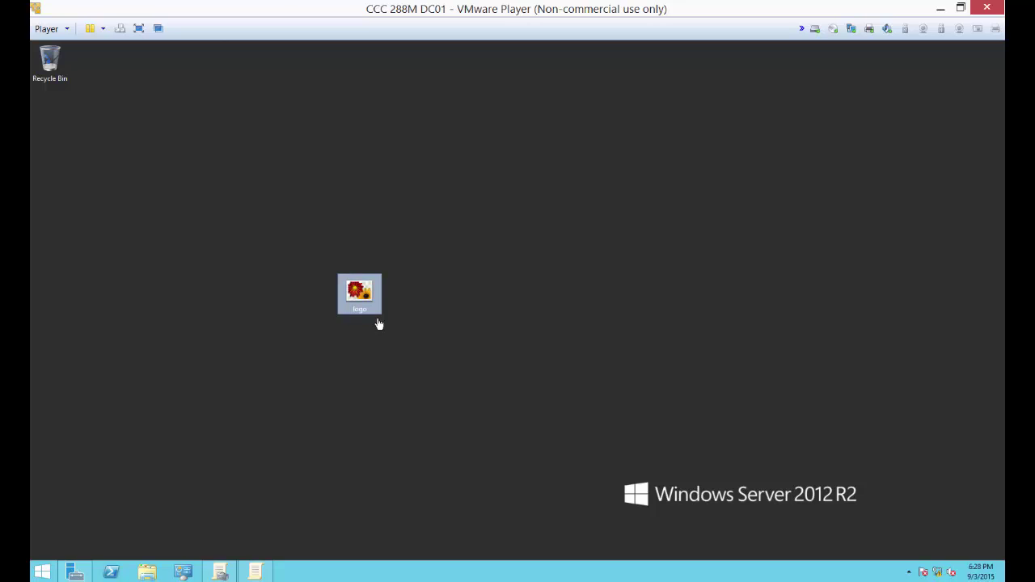
Enable the Desktop Wallpaper policy with C:\Users\Administrator\Desktop\logo.png as the wallpaper name and apply it
{"action": "left_click", "coordinate": [255, 572]}
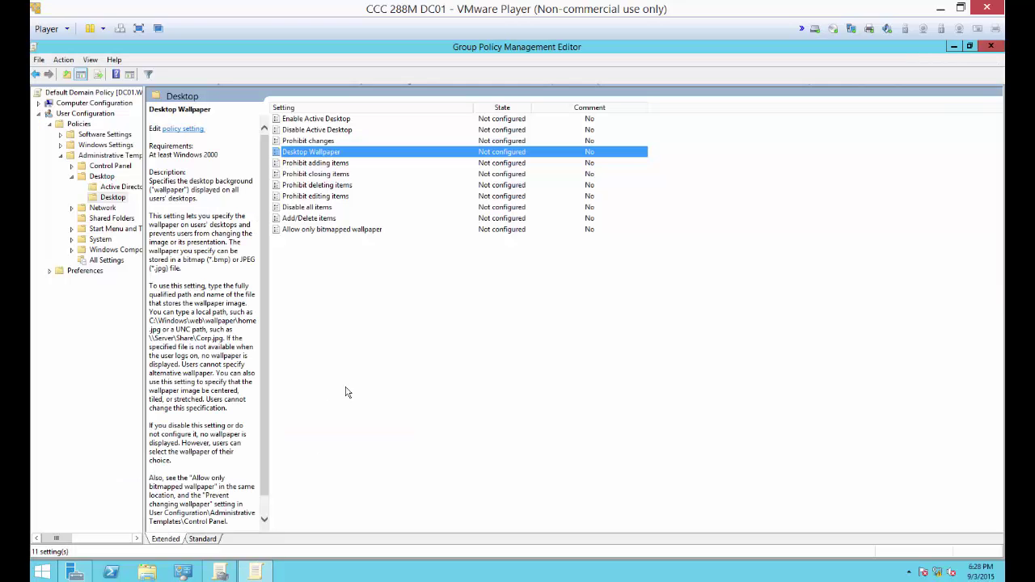
{"action": "double_click", "coordinate": [361, 157]}
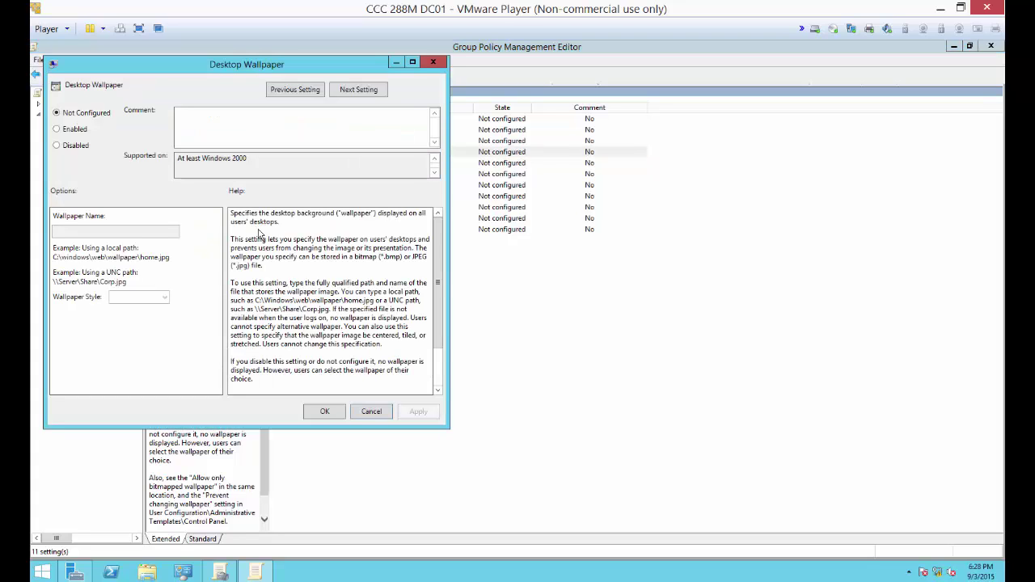
{"action": "left_click", "coordinate": [73, 130]}
{"action": "left_click_drag", "start_coordinate": [232, 72], "coordinate": [528, 126]}
{"action": "left_click", "coordinate": [415, 287]}
{"action": "key", "text": "ctrl+v"}
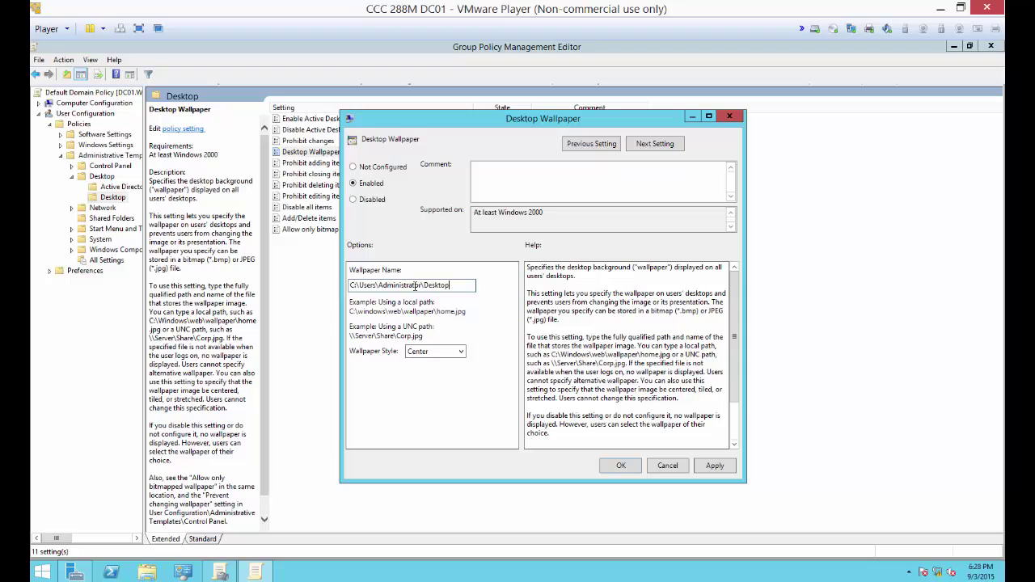
{"action": "type", "text": "\\logo.png"}
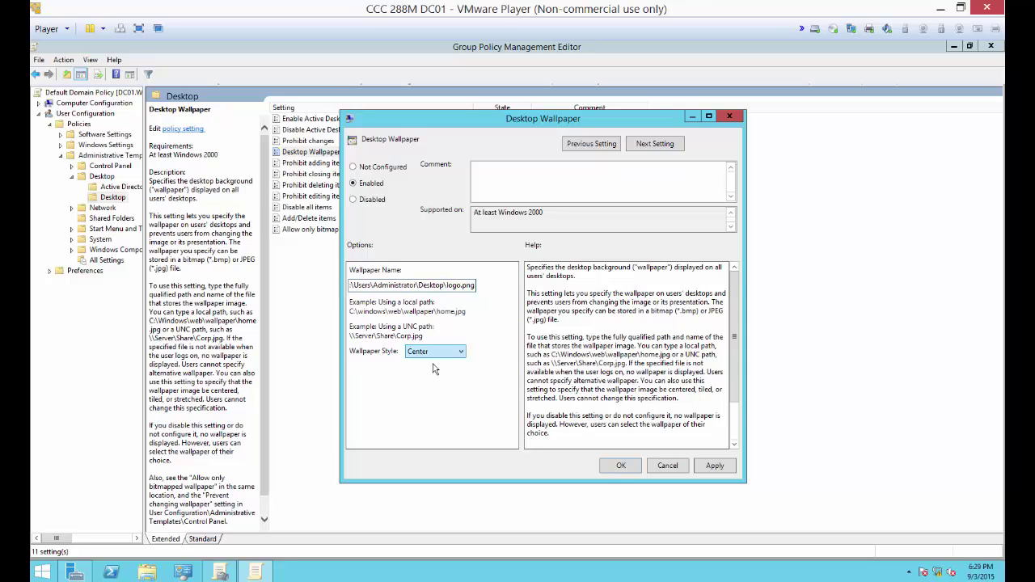
{"action": "left_click", "coordinate": [705, 474]}
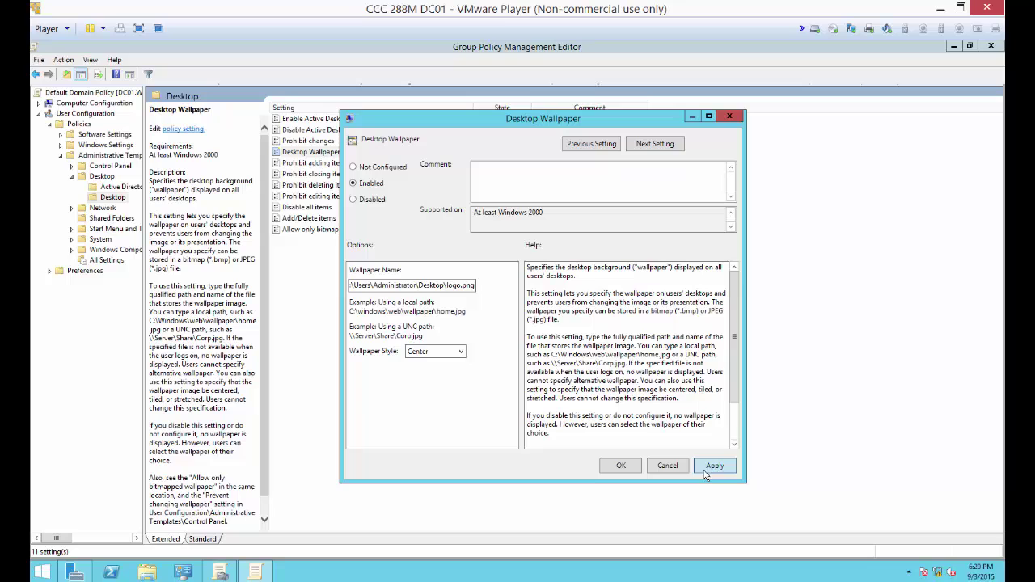
{"action": "left_click", "coordinate": [620, 466]}
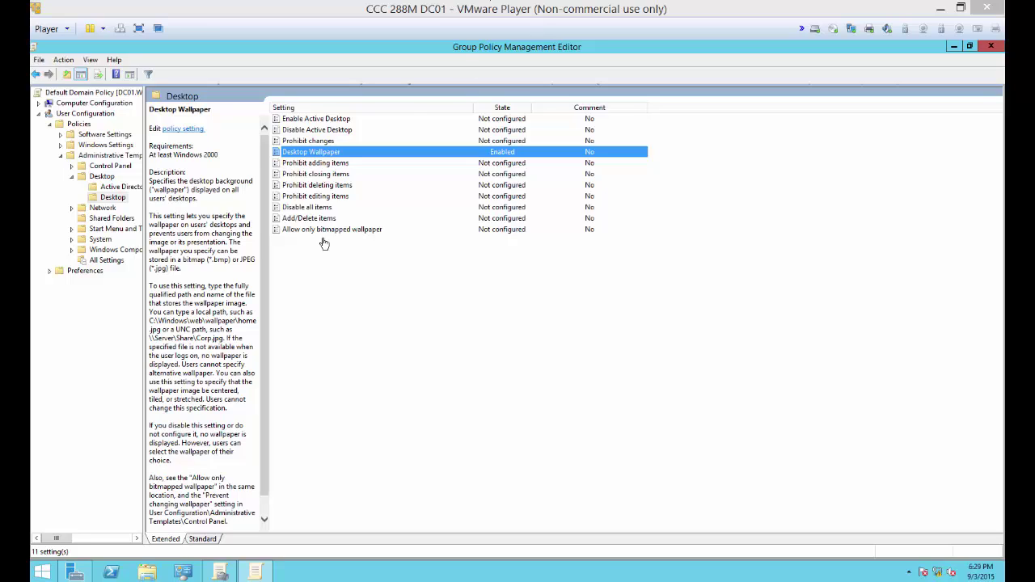
Open Internet Settings under User Configuration > Preferences > Control Panel Settings
{"action": "left_click", "coordinate": [61, 155]}
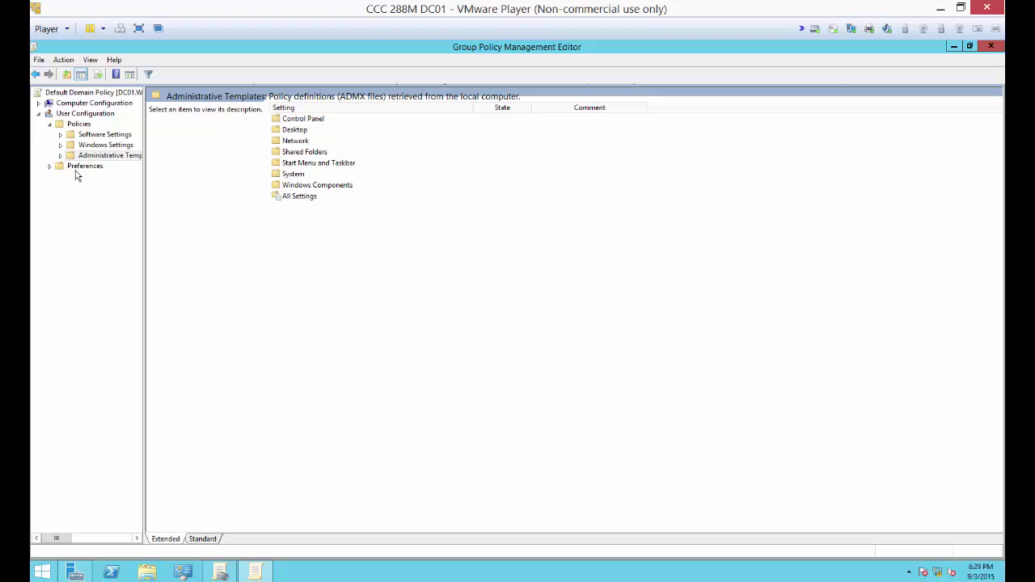
{"action": "double_click", "coordinate": [77, 168]}
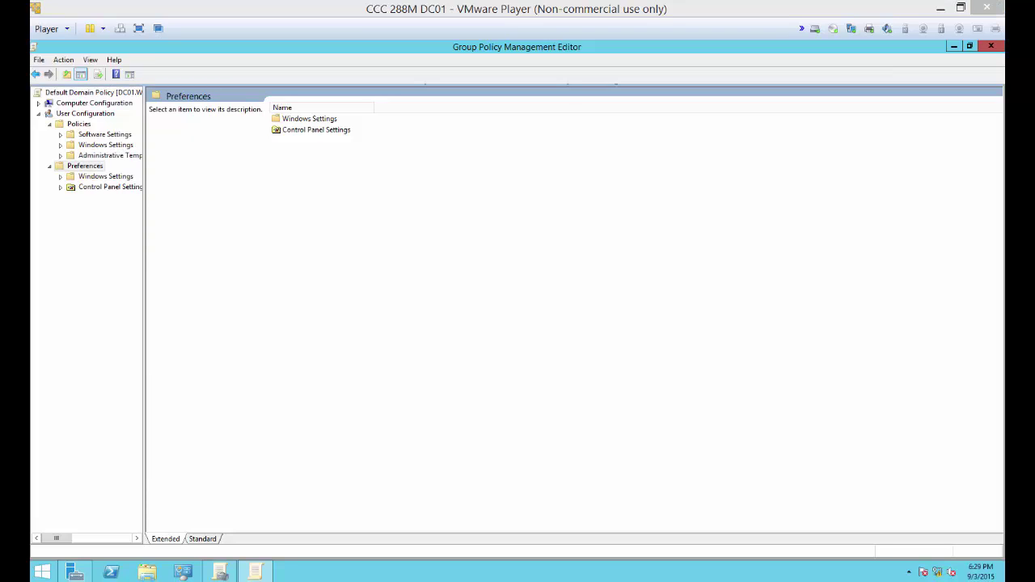
{"action": "left_click", "coordinate": [87, 189]}
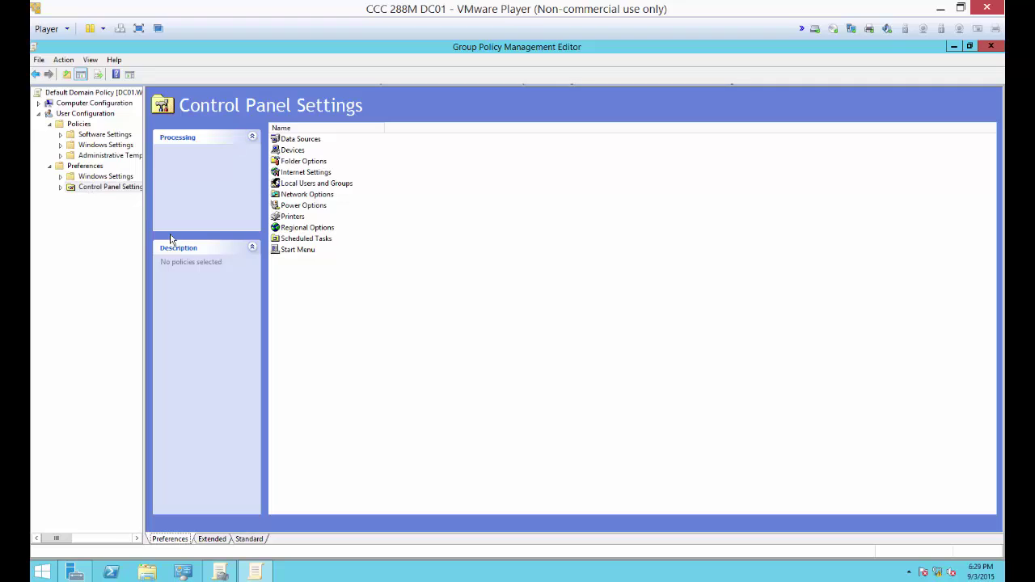
{"action": "left_click", "coordinate": [312, 173]}
{"action": "double_click", "coordinate": [312, 173]}
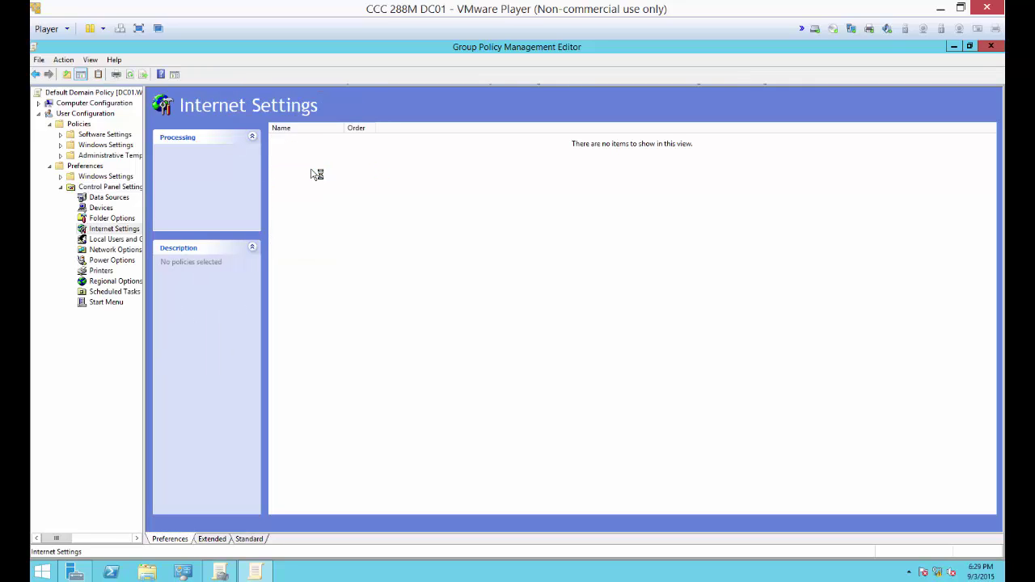
{"action": "right_click", "coordinate": [315, 170]}
{"action": "mouse_move", "coordinate": [331, 177]}
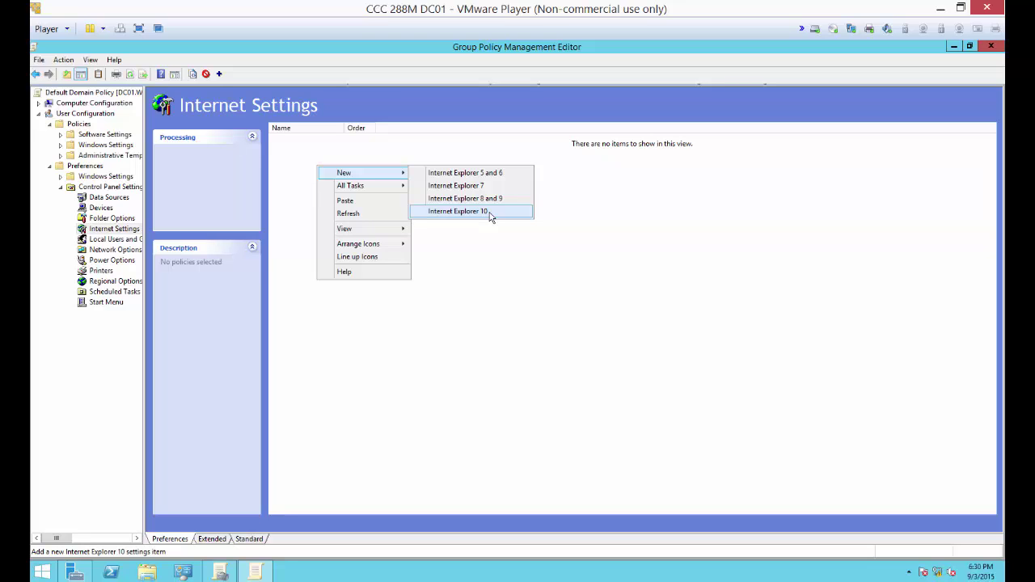
{"action": "left_click", "coordinate": [489, 213]}
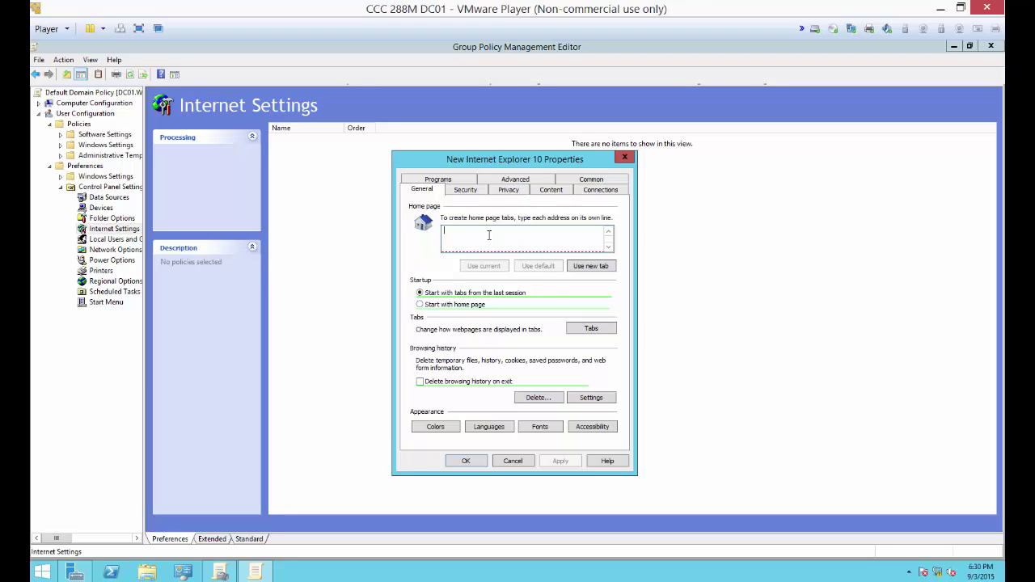
{"action": "type", "text": "www"}
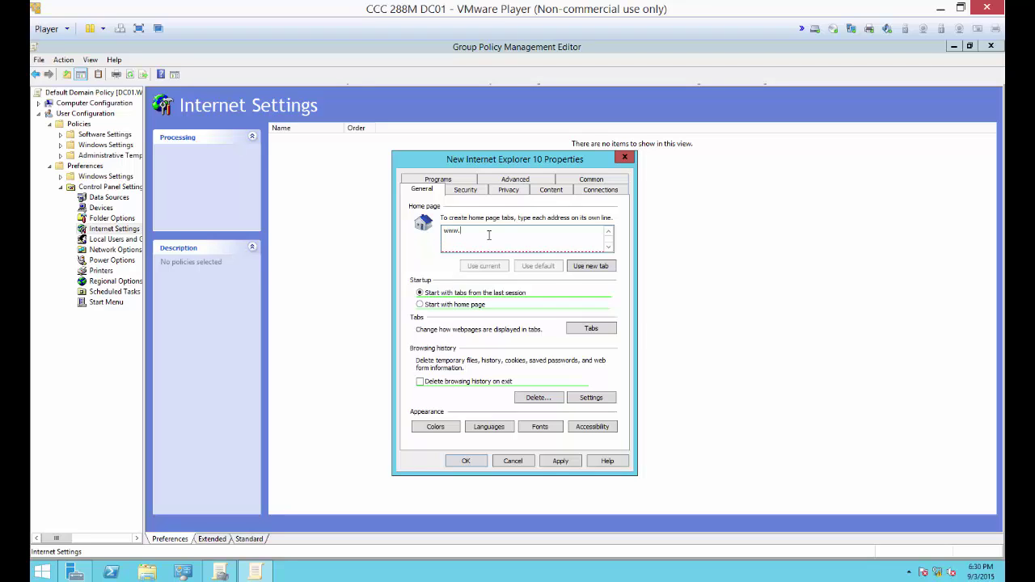
{"action": "type", "text": ".widgetllc.com"}
{"action": "left_click", "coordinate": [560, 461]}
{"action": "left_click", "coordinate": [466, 461]}
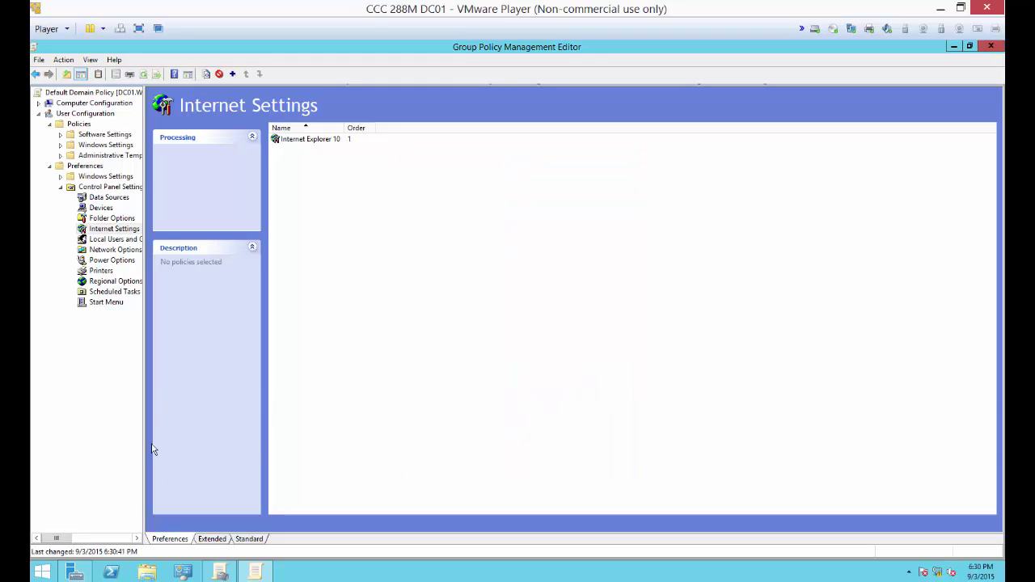
Run gpupdate /force in Windows PowerShell, then minimize PowerShell and close the Group Policy Management Editor
{"action": "left_click", "coordinate": [109, 572]}
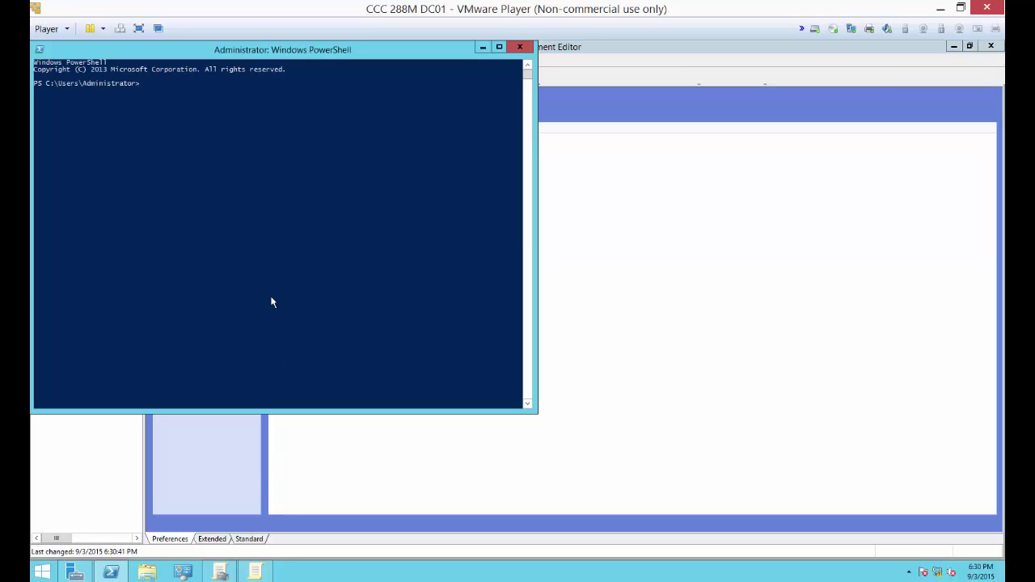
{"action": "type", "text": "gpupdate /force"}
{"action": "key", "text": "Return"}
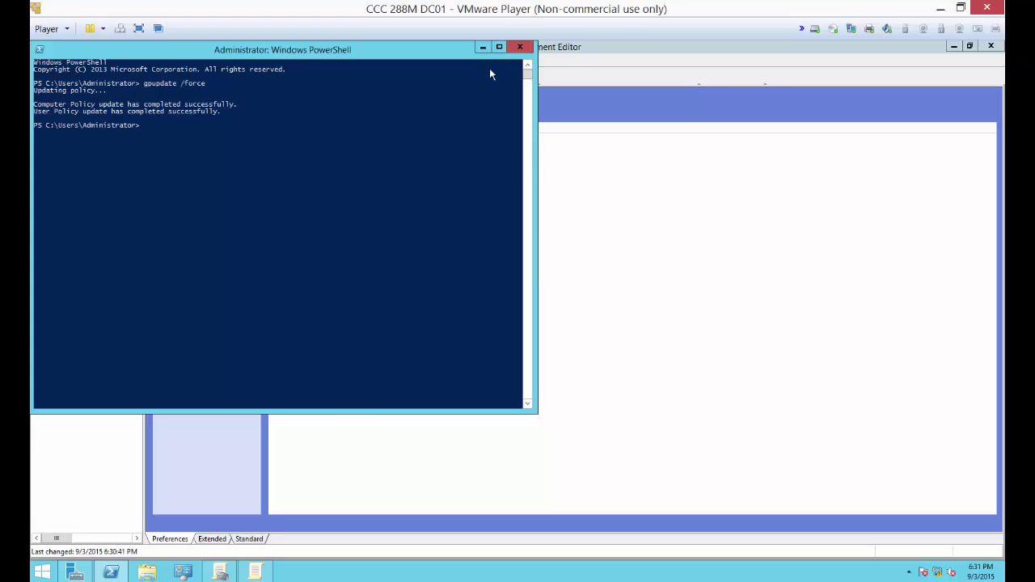
{"action": "left_click", "coordinate": [483, 46]}
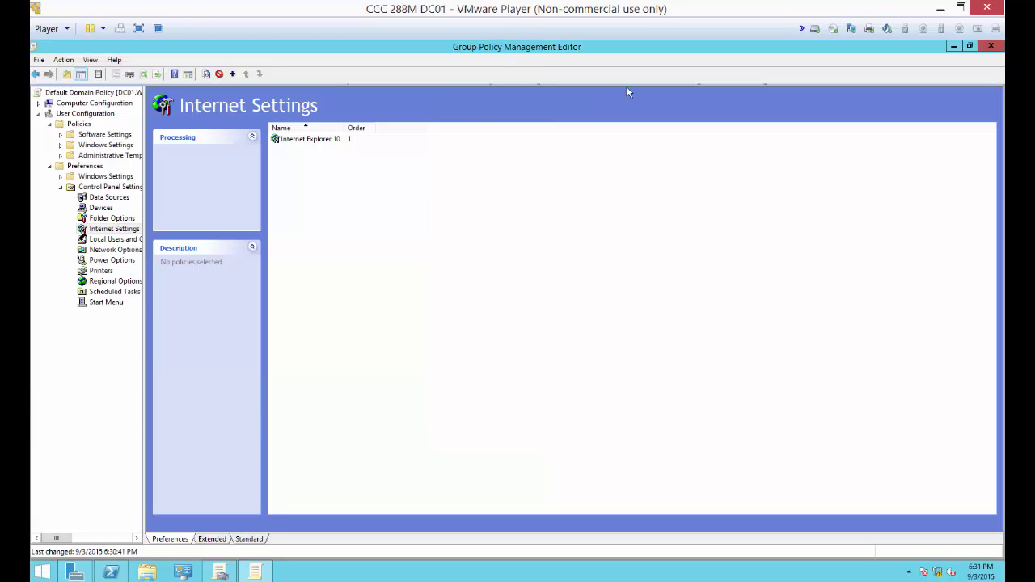
{"action": "left_click", "coordinate": [992, 46]}
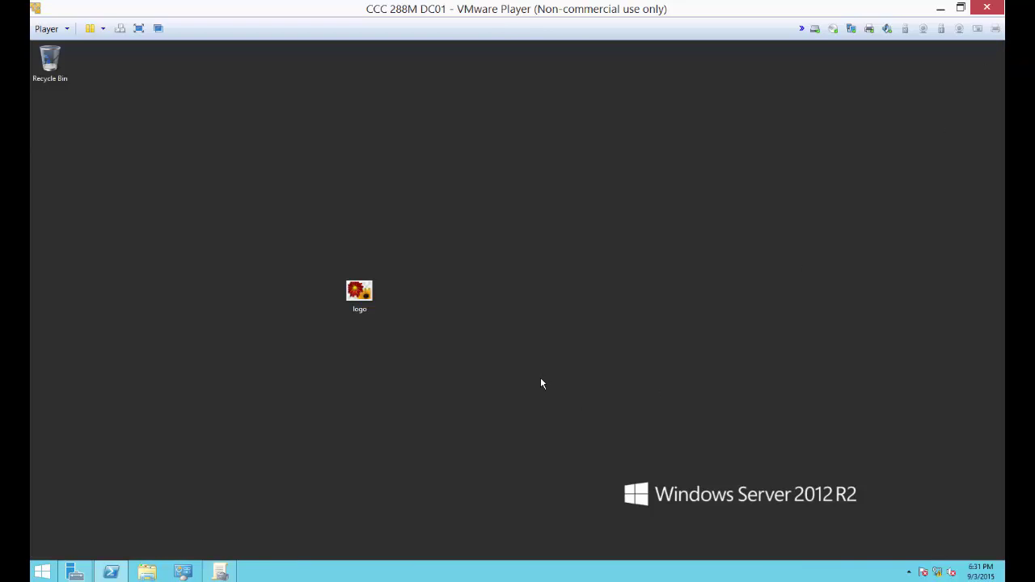
Bring up Group Policy Management and view the Default Domain Controllers Policy under the Domain Controllers OU
{"action": "left_click", "coordinate": [220, 572]}
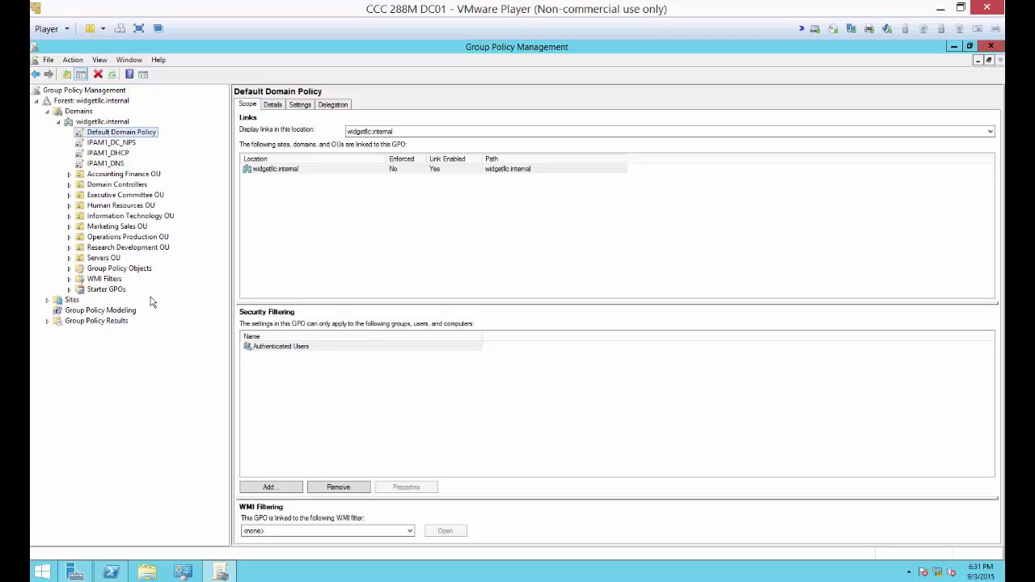
{"action": "double_click", "coordinate": [118, 185]}
{"action": "left_click", "coordinate": [168, 195]}
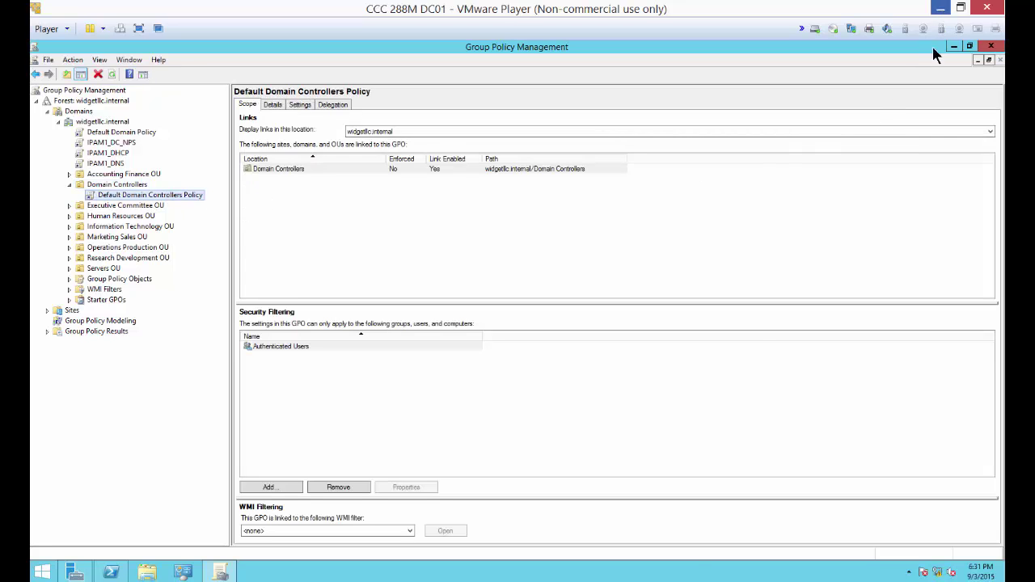
Switch to the CCC 288M Windows 8 x64 virtual machine and unlock the WIDGETLLC\Administrator session with the account password
{"action": "left_click", "coordinate": [737, 509]}
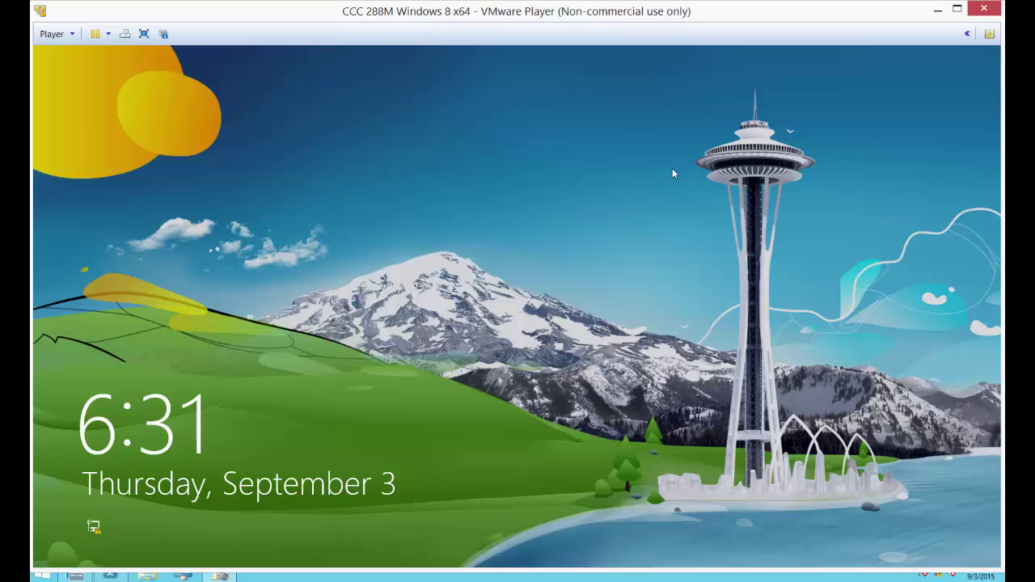
{"action": "left_click", "coordinate": [347, 174]}
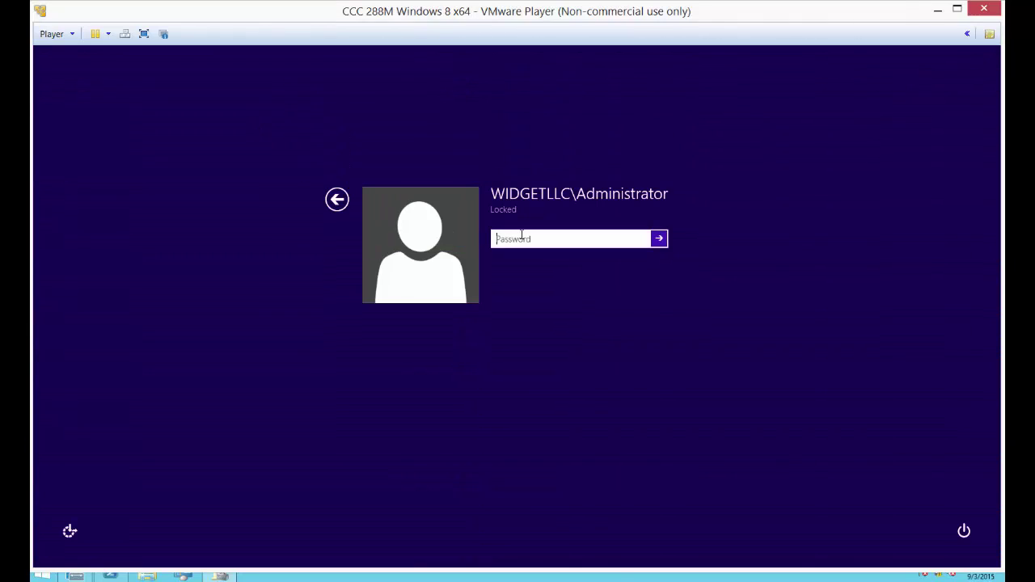
{"action": "type", "text": "••••••••"}
{"action": "key", "text": "Return"}
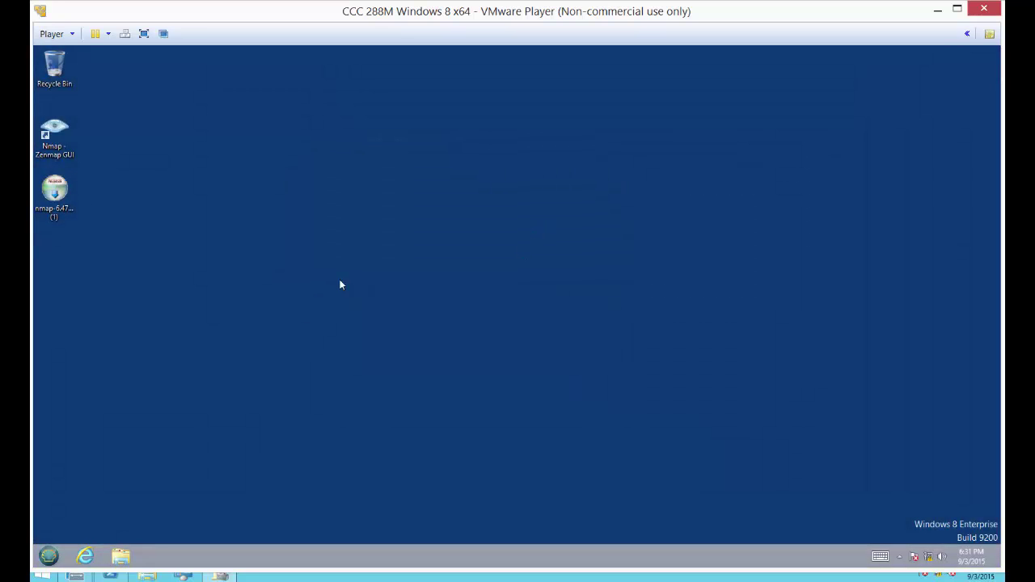
Open Command Prompt on the Windows 8 client and run gpupdate /force
{"action": "left_click", "coordinate": [51, 556]}
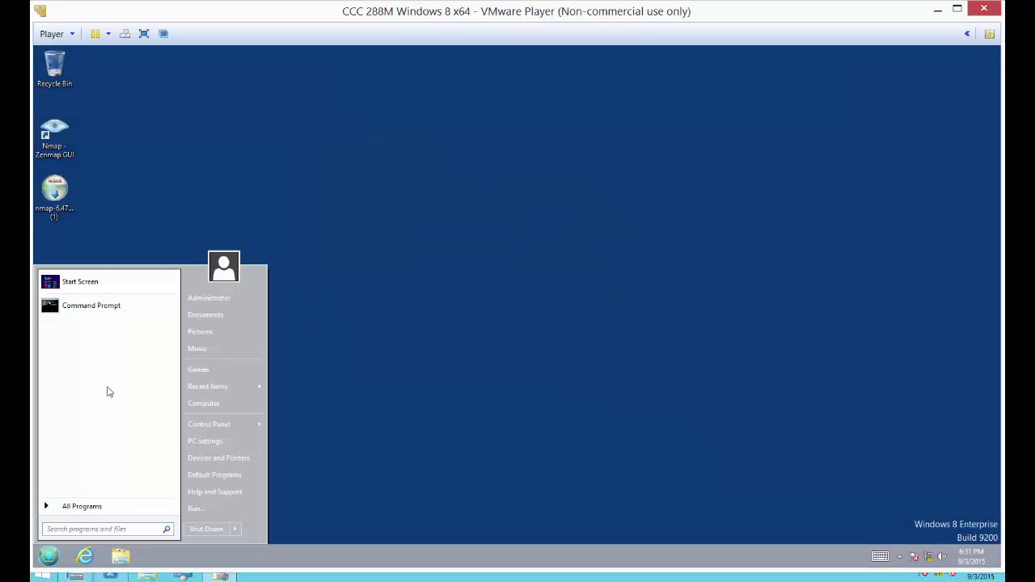
{"action": "left_click", "coordinate": [104, 309]}
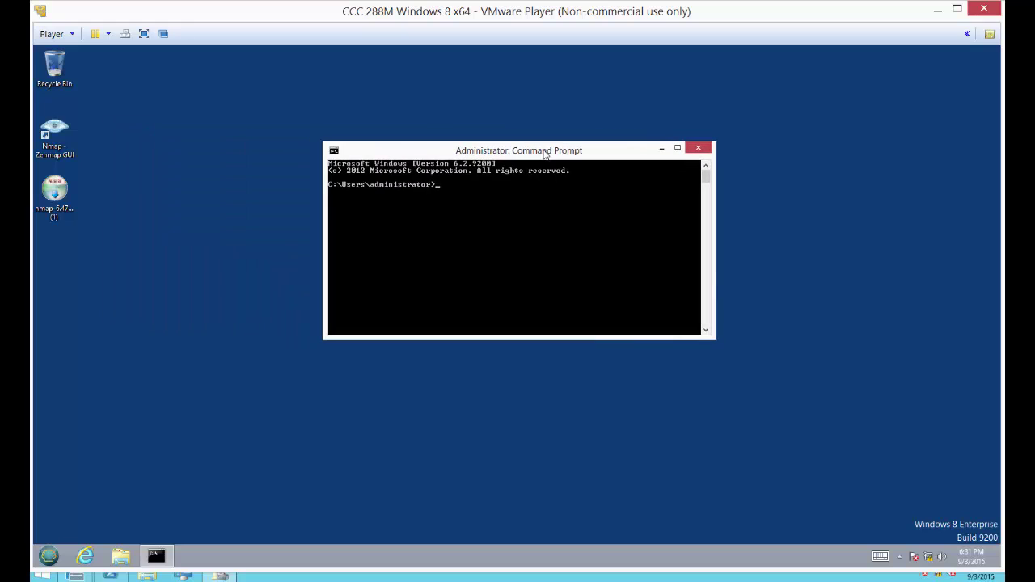
{"action": "type", "text": "gpupdate /force"}
{"action": "key", "text": "Return"}
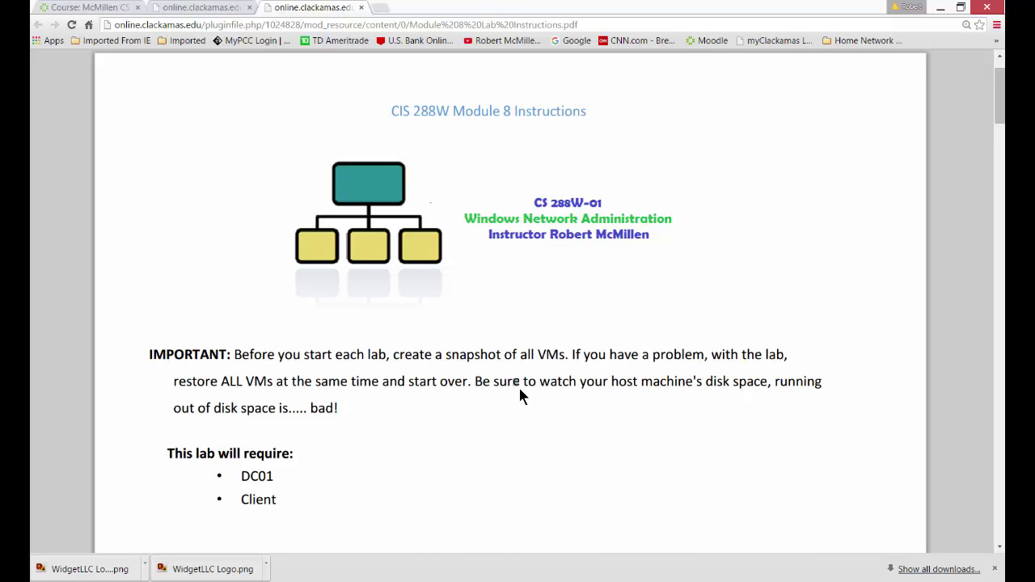
Review the New Policies in Place section of the Module 8 lab instructions, then return to the DC01 virtual machine
{"action": "scroll", "coordinate": [520, 395], "scroll_direction": "down", "scroll_amount": 3}
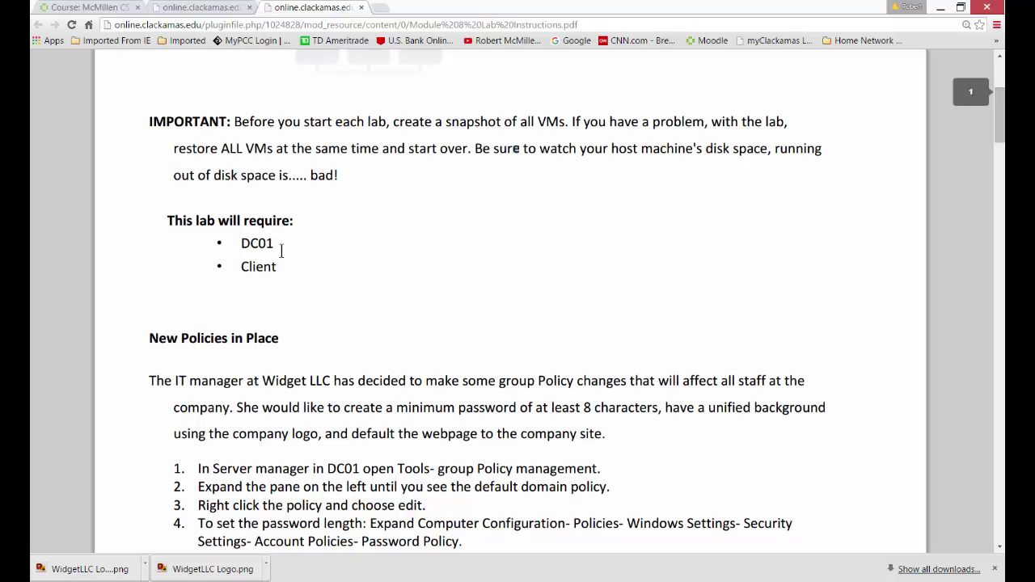
{"action": "scroll", "coordinate": [406, 364], "scroll_direction": "down", "scroll_amount": 3}
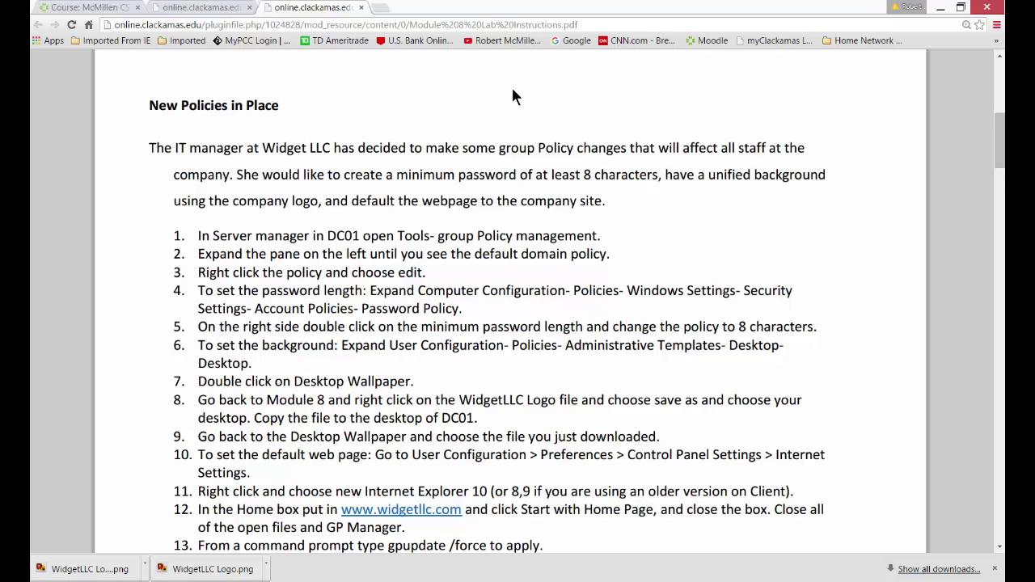
{"action": "key", "text": "alt+Tab"}
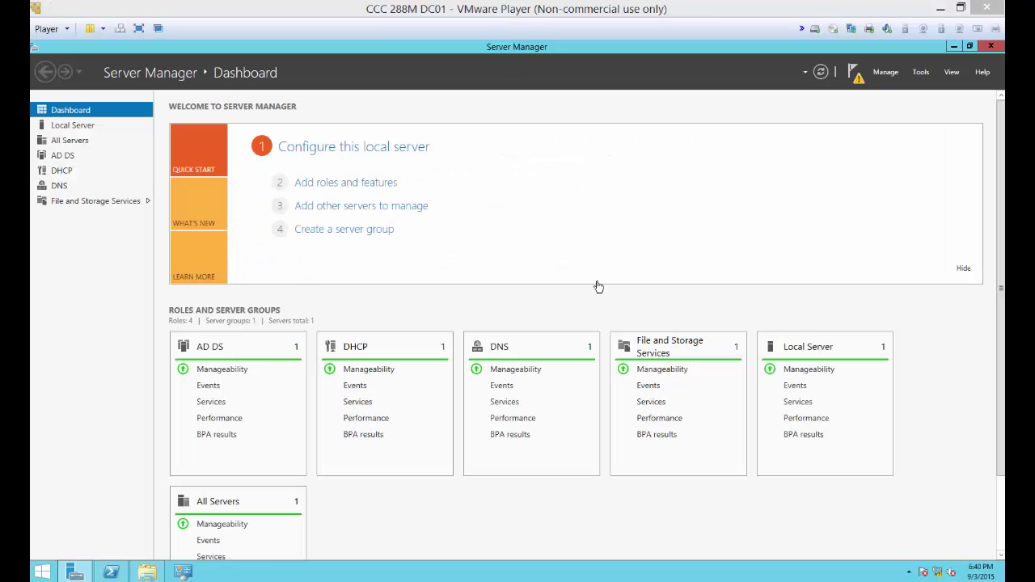
Launch Group Policy Management from Server Manager's tools and maximize its window
{"action": "left_click", "coordinate": [920, 73]}
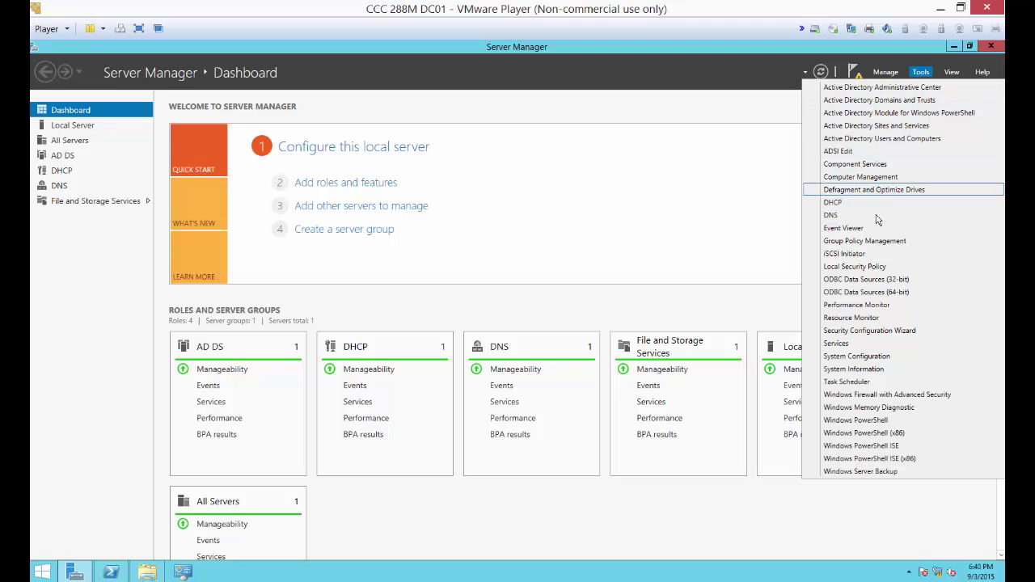
{"action": "left_click", "coordinate": [864, 241]}
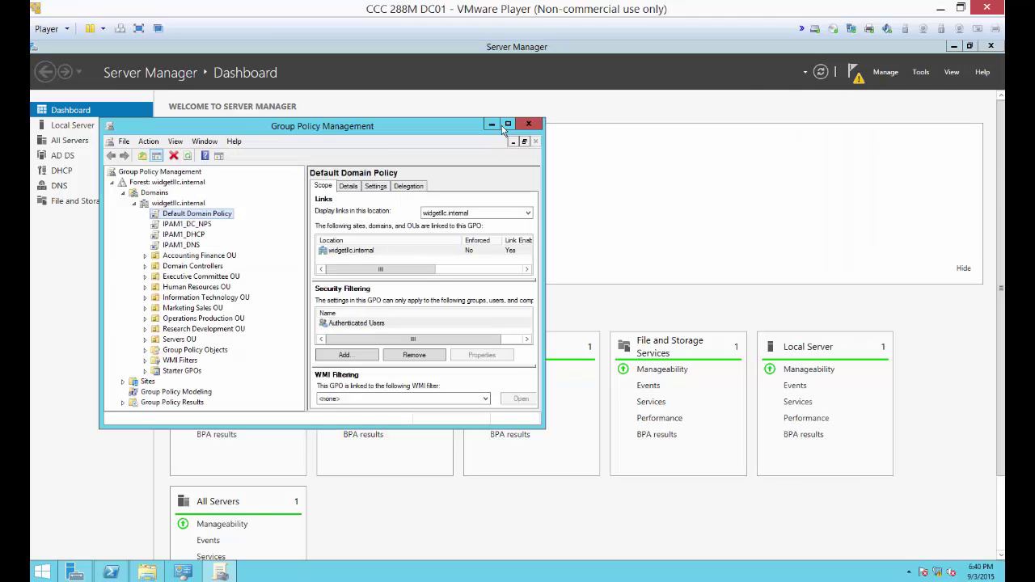
{"action": "left_click", "coordinate": [507, 128]}
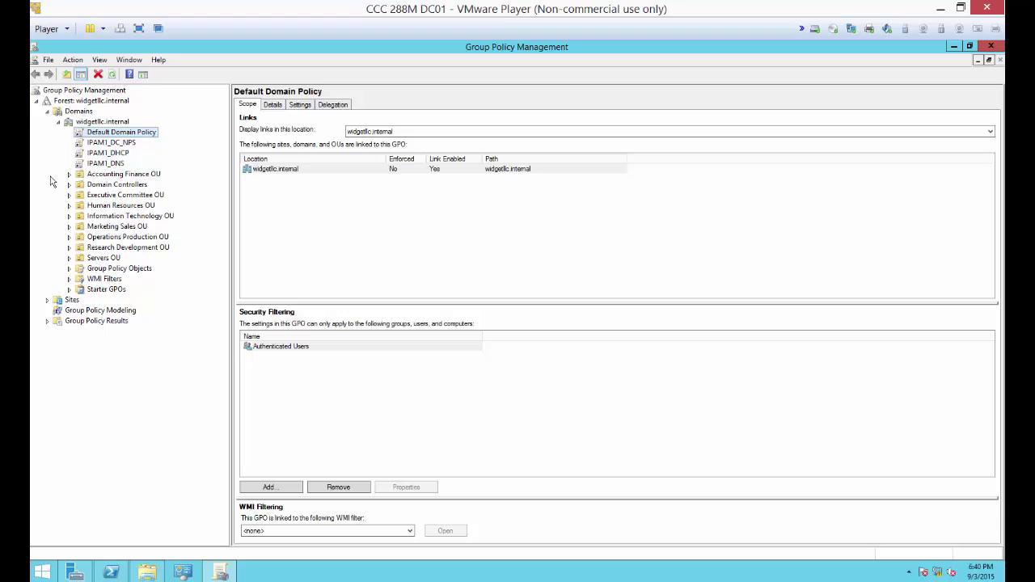
View the scope of the IPAM1_DC_NPS, IPAM1_DHCP and IPAM1_DNS policies under widgetllc.internal
{"action": "left_click", "coordinate": [102, 142]}
{"action": "left_click", "coordinate": [102, 153]}
{"action": "left_click", "coordinate": [100, 165]}
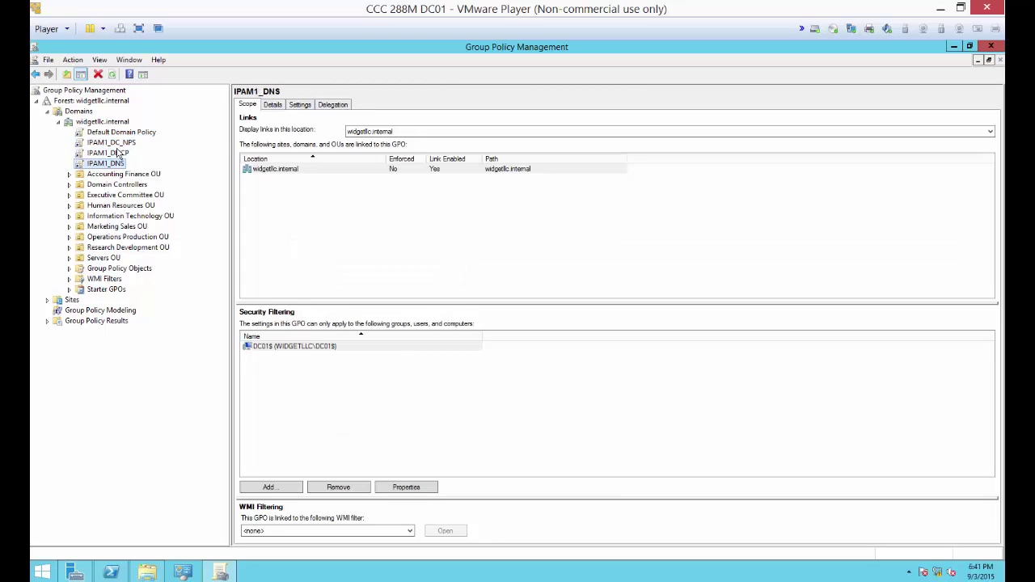
Open the Default Domain Policy for editing and maximize the Group Policy Management Editor
{"action": "left_click", "coordinate": [120, 133]}
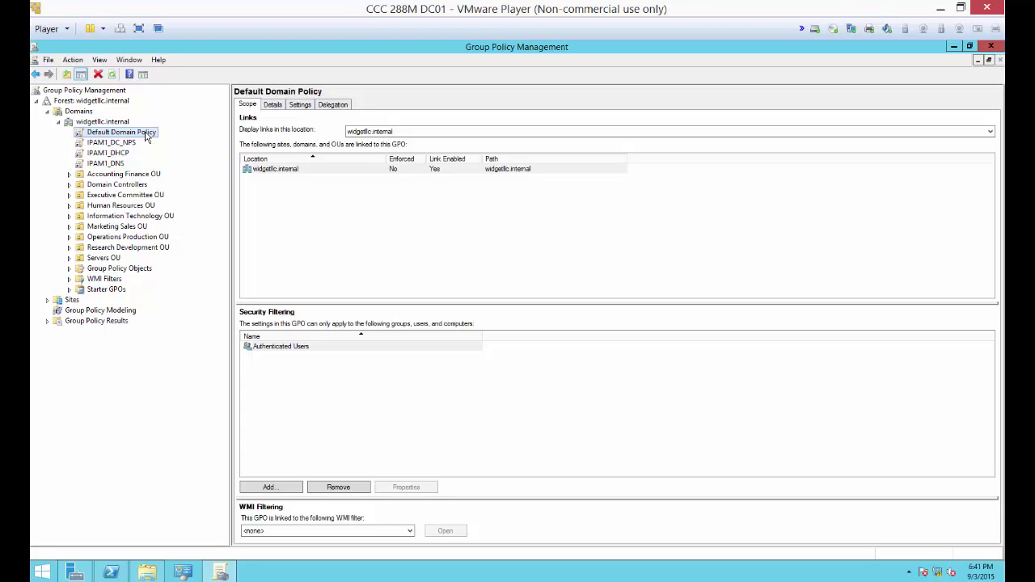
{"action": "right_click", "coordinate": [147, 138]}
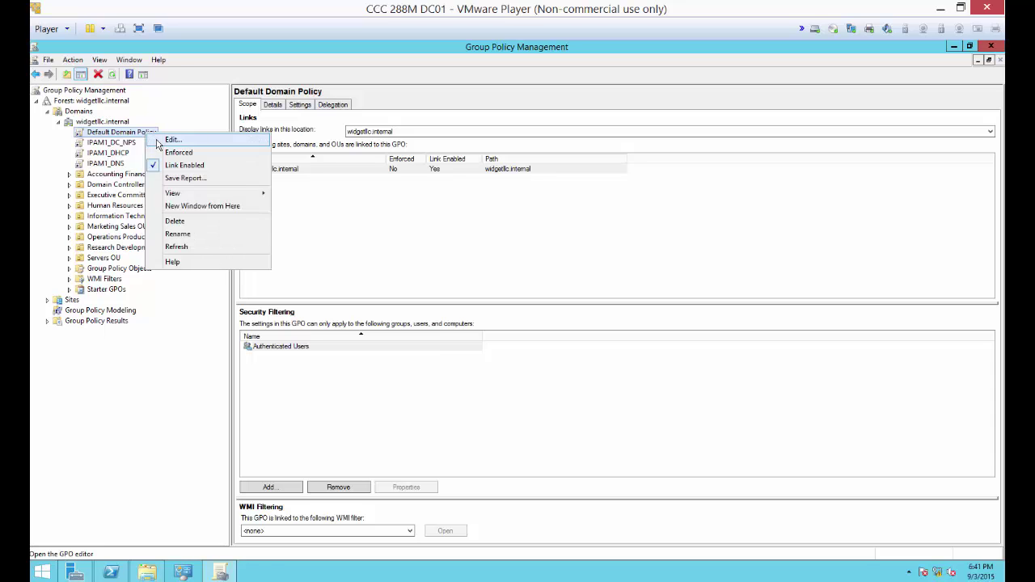
{"action": "left_click", "coordinate": [153, 140]}
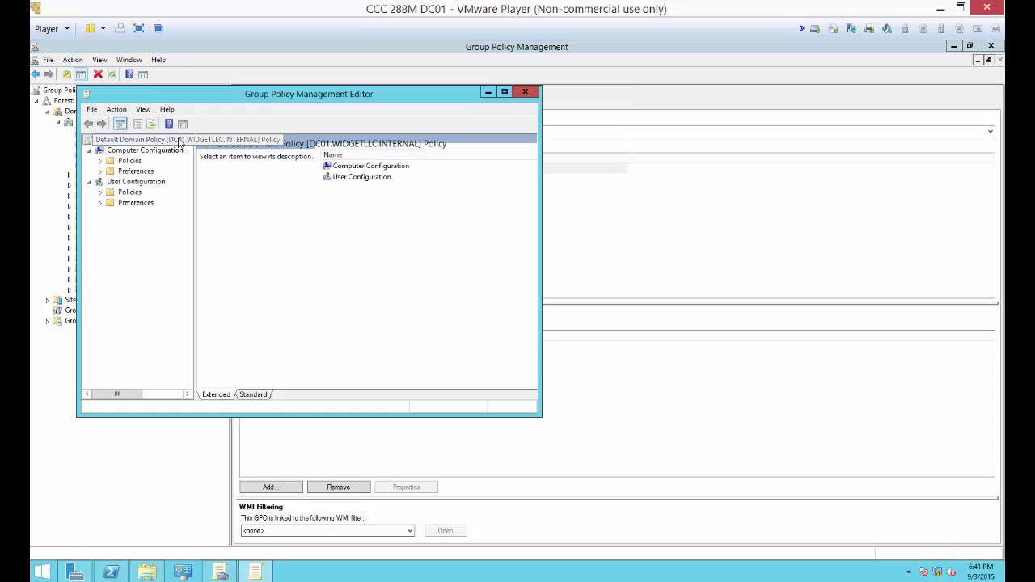
{"action": "left_click", "coordinate": [505, 92]}
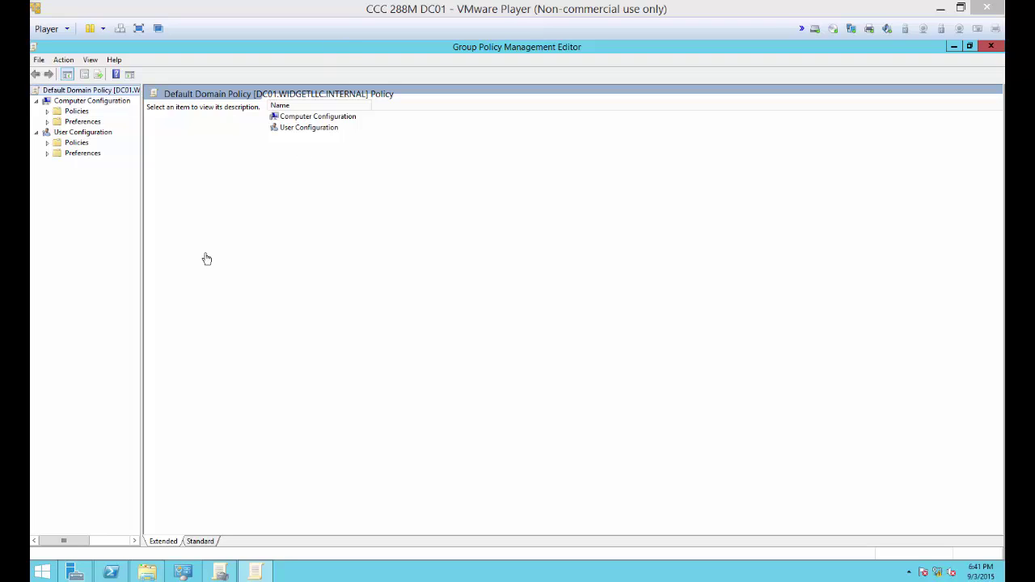
Open Password Policy under Computer Configuration > Policies > Windows Settings > Security Settings > Account Policies, widening the tree to show full names
{"action": "left_click", "coordinate": [83, 114]}
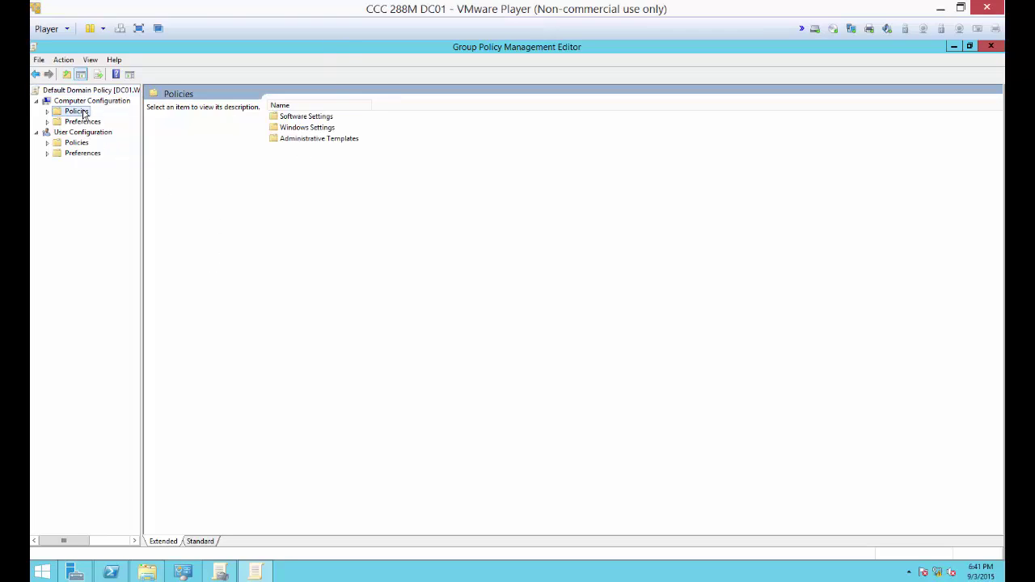
{"action": "left_click", "coordinate": [47, 112]}
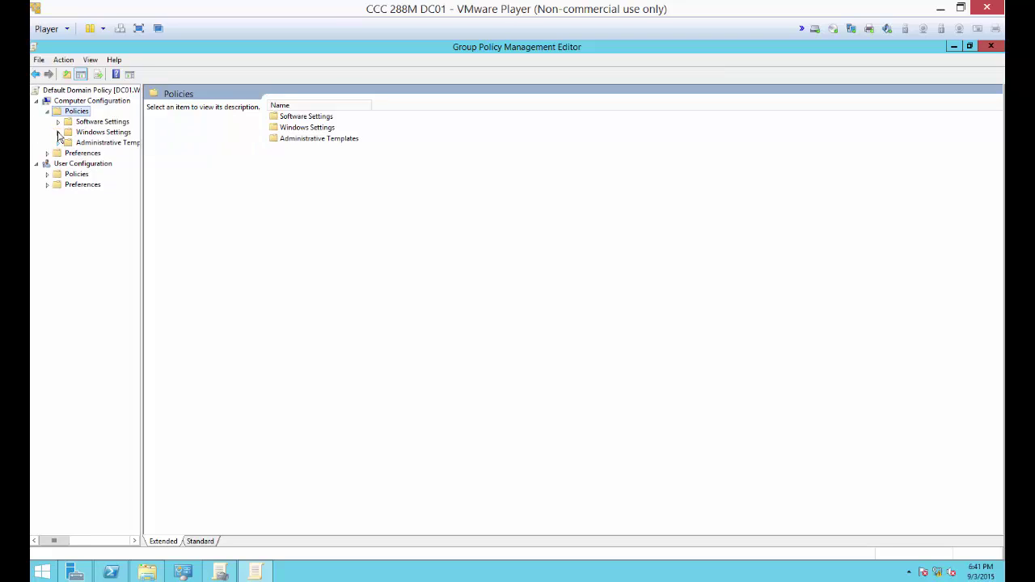
{"action": "left_click", "coordinate": [58, 131]}
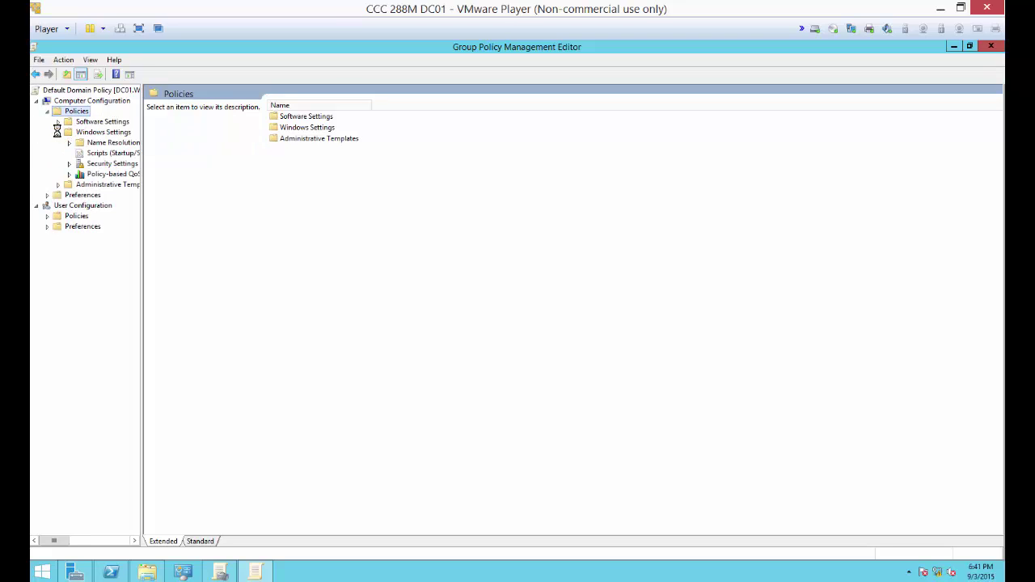
{"action": "left_click", "coordinate": [69, 164]}
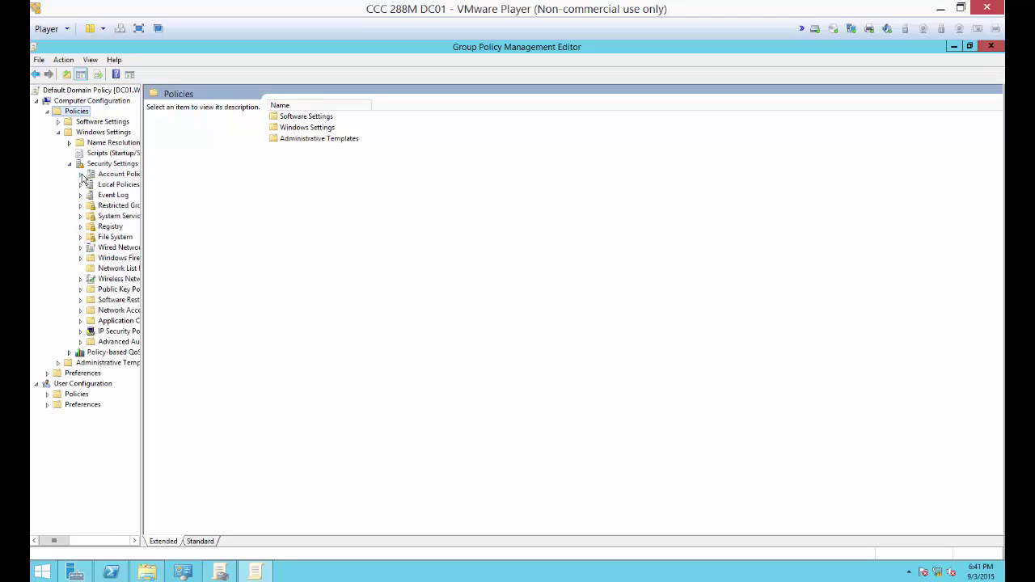
{"action": "left_click", "coordinate": [81, 174]}
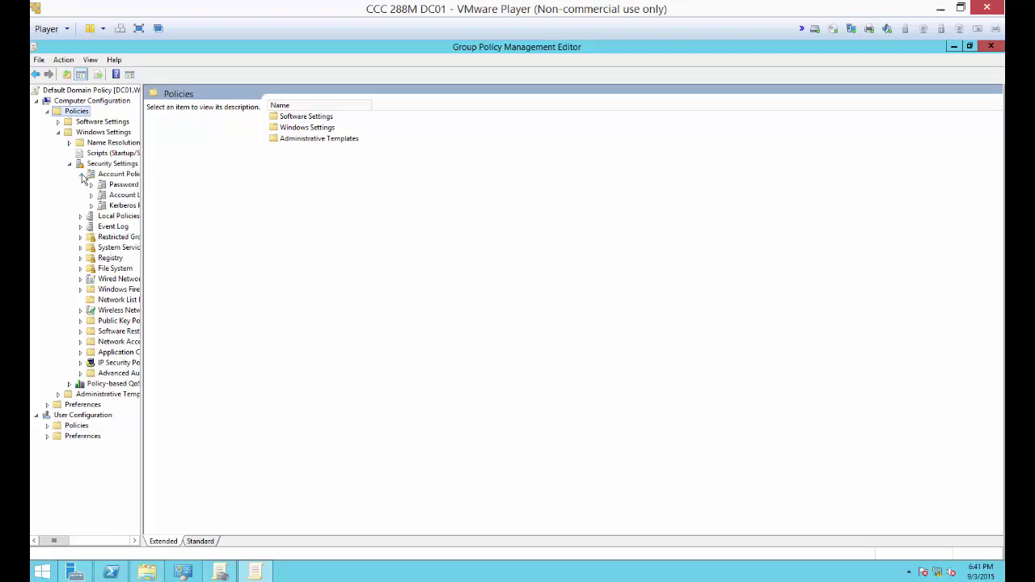
{"action": "left_click_drag", "start_coordinate": [190, 188], "coordinate": [218, 195]}
{"action": "left_click", "coordinate": [149, 185]}
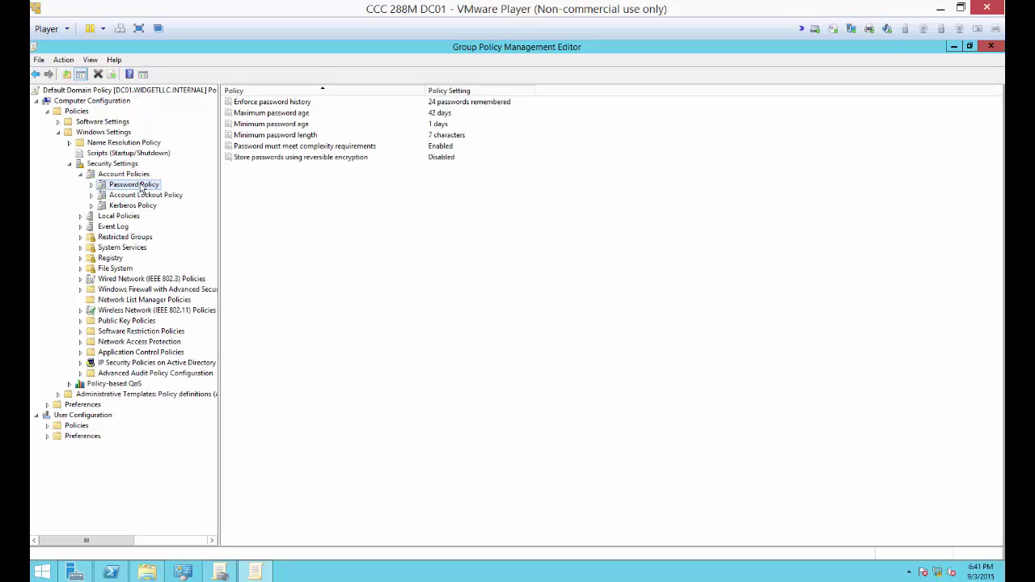
Set the Minimum password length policy to 8 characters and accept the change
{"action": "double_click", "coordinate": [261, 138]}
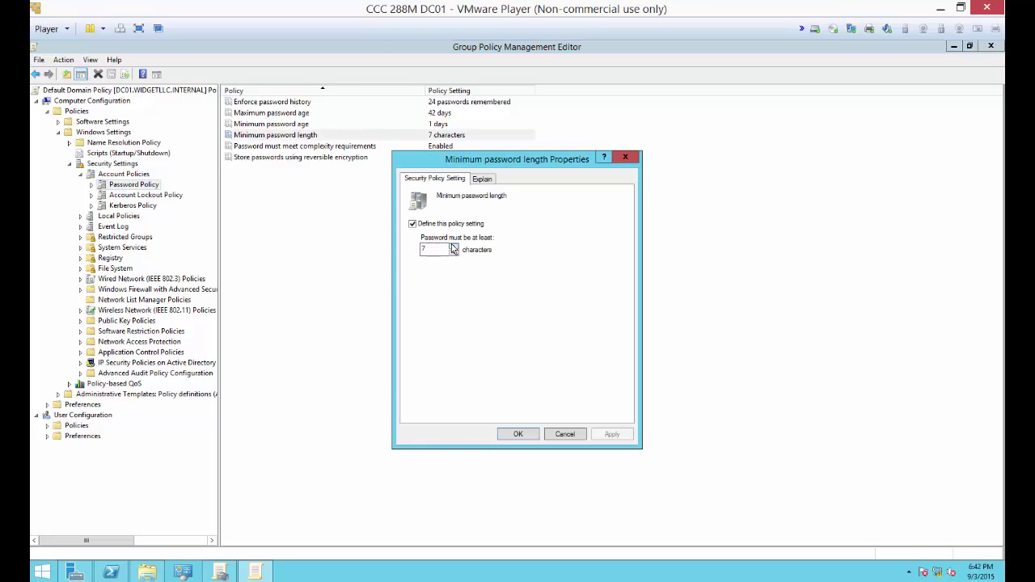
{"action": "left_click", "coordinate": [454, 247]}
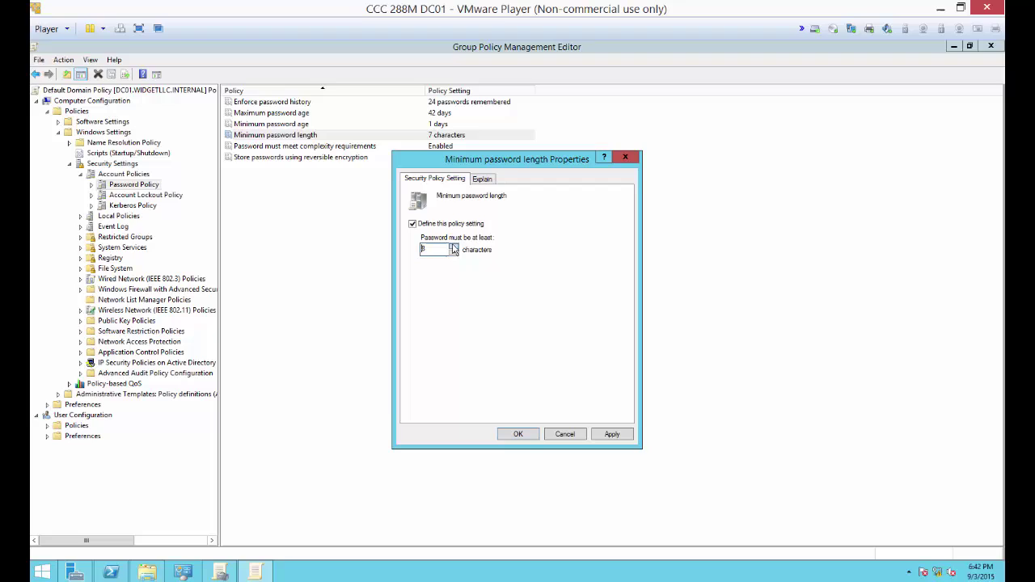
{"action": "left_click", "coordinate": [517, 437]}
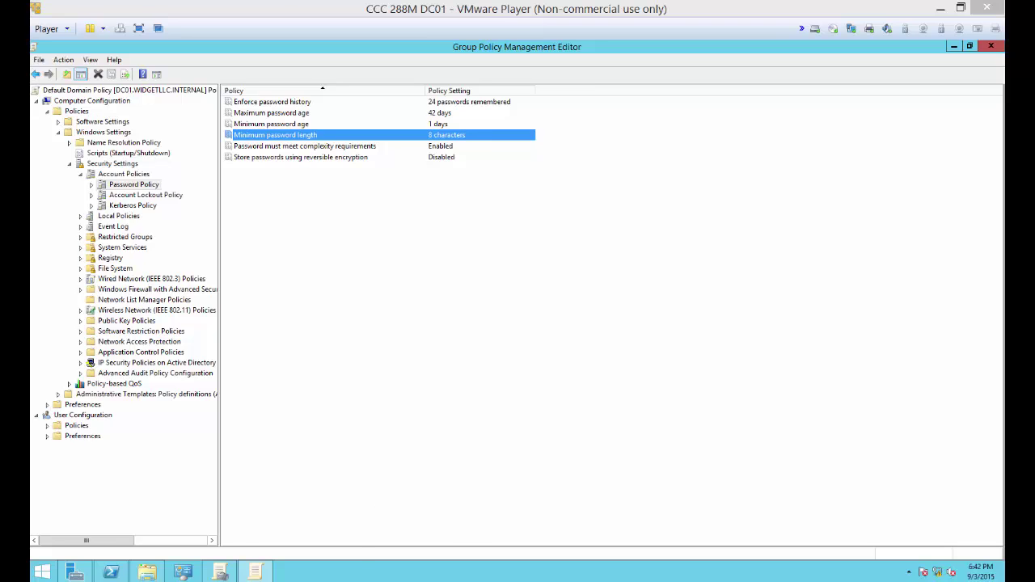
Switch to Chrome and bring up the course page section containing the Module 8 WidgetLLC Logo file
{"action": "mouse_move", "coordinate": [159, 566]}
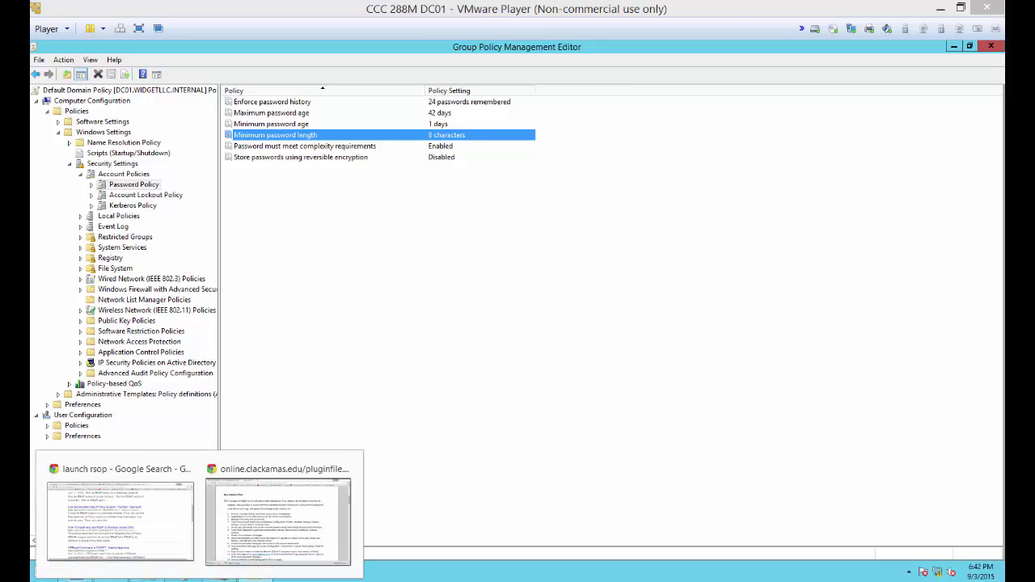
{"action": "left_click", "coordinate": [243, 509]}
{"action": "left_click", "coordinate": [197, 8]}
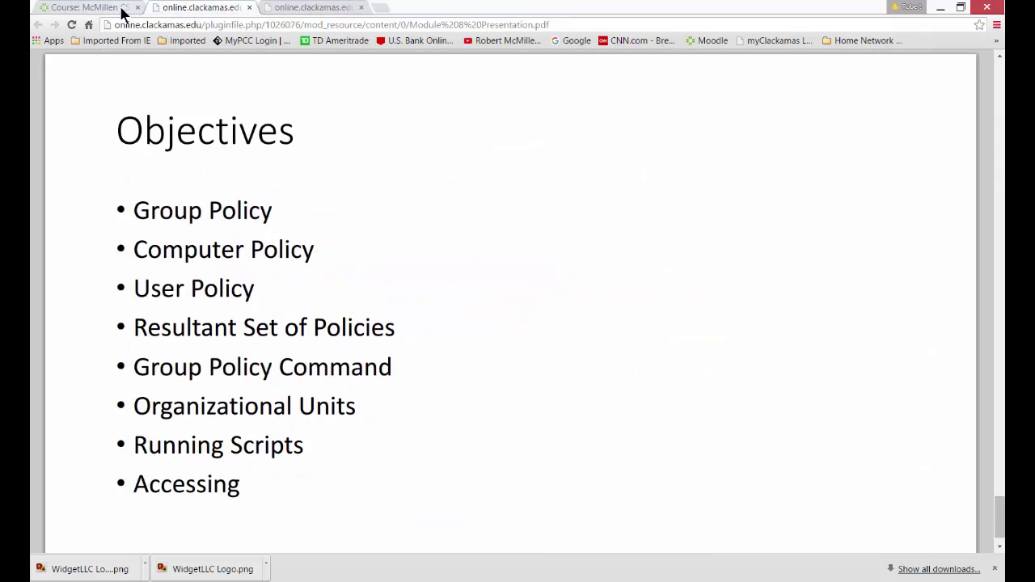
{"action": "left_click", "coordinate": [89, 8]}
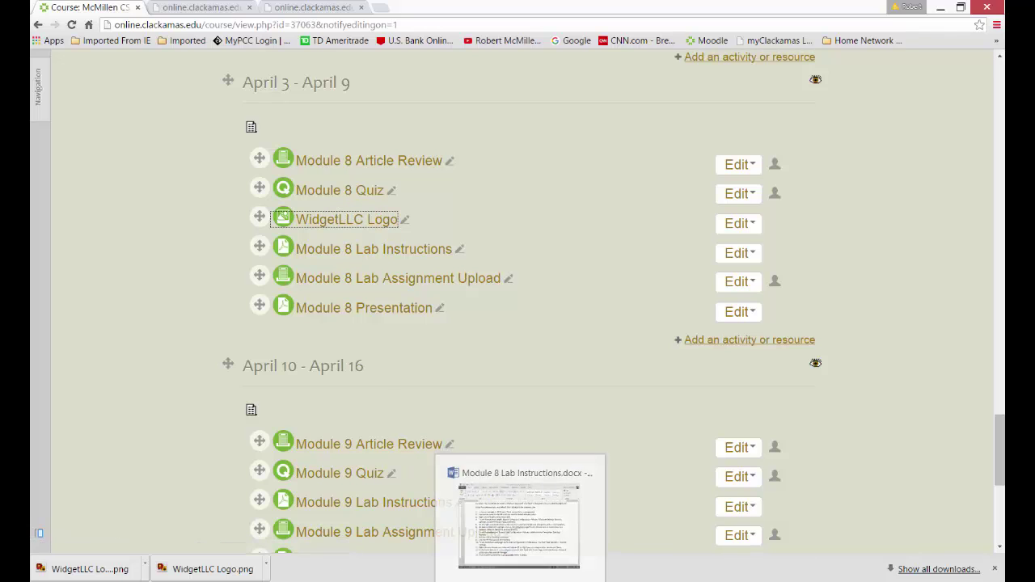
Return to the DC01 virtual machine and minimize the editor, Group Policy Management and Server Manager to reveal the desktop
{"action": "mouse_move", "coordinate": [690, 581]}
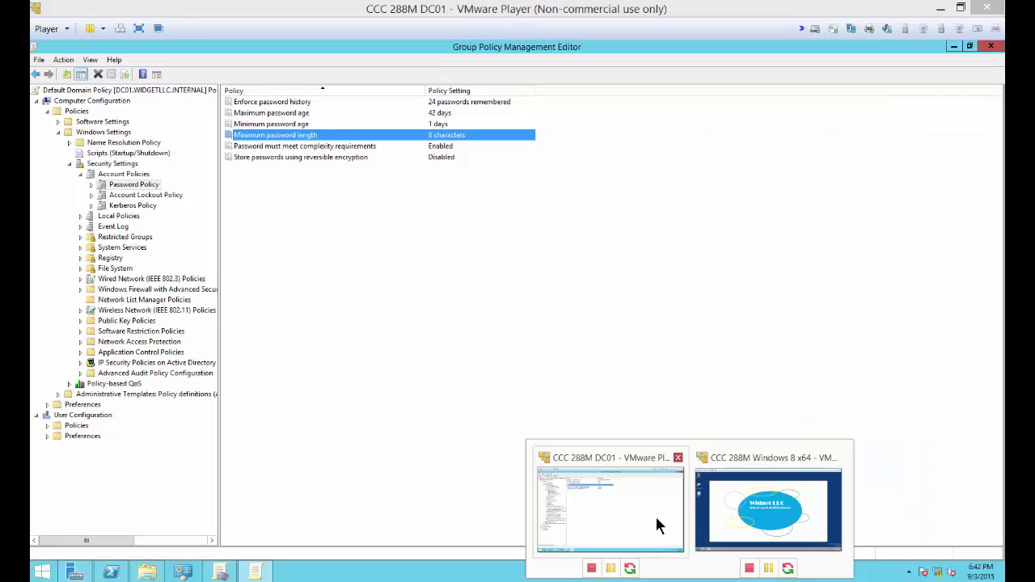
{"action": "left_click", "coordinate": [659, 526]}
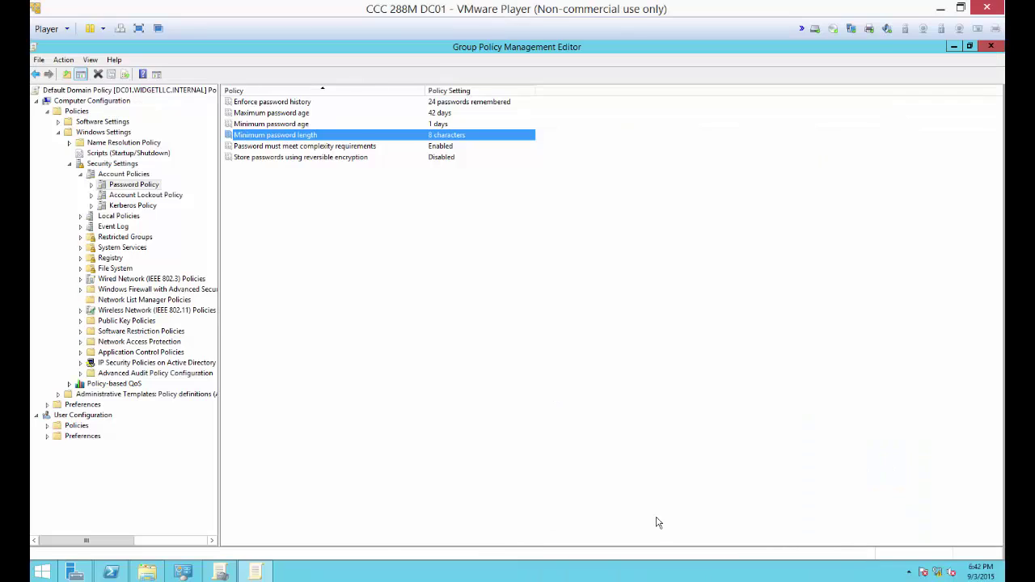
{"action": "left_click", "coordinate": [954, 46]}
{"action": "left_click", "coordinate": [953, 47]}
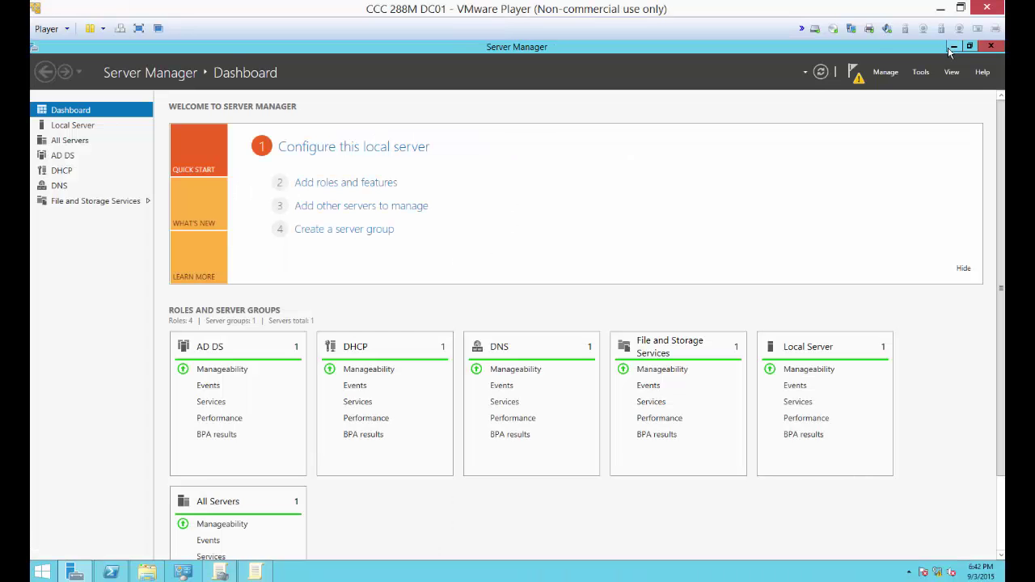
{"action": "left_click", "coordinate": [954, 47]}
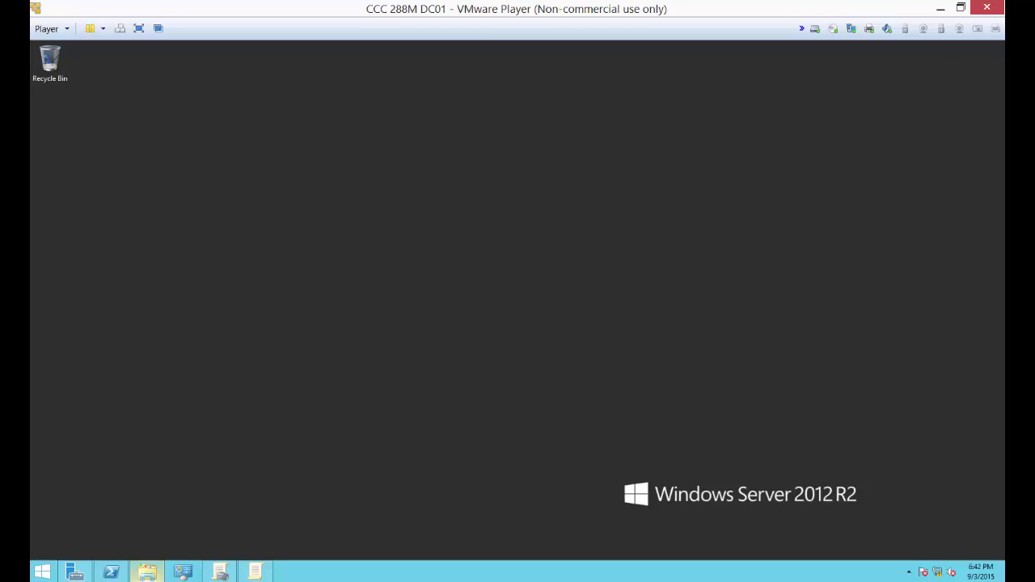
Open the sharing properties of the public folder on Local Disk (C:) in File Explorer
{"action": "left_click", "coordinate": [145, 574]}
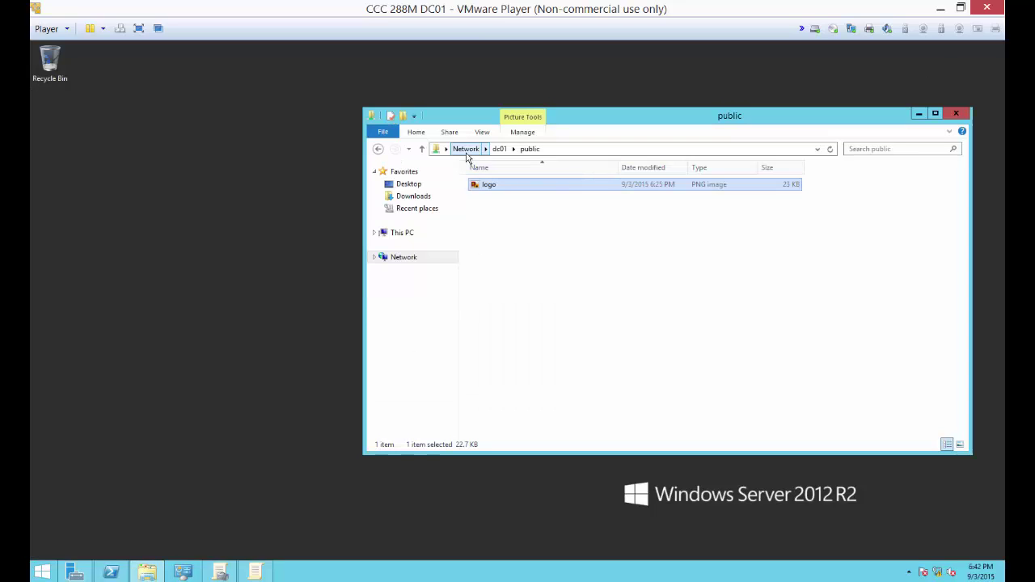
{"action": "left_click", "coordinate": [404, 234]}
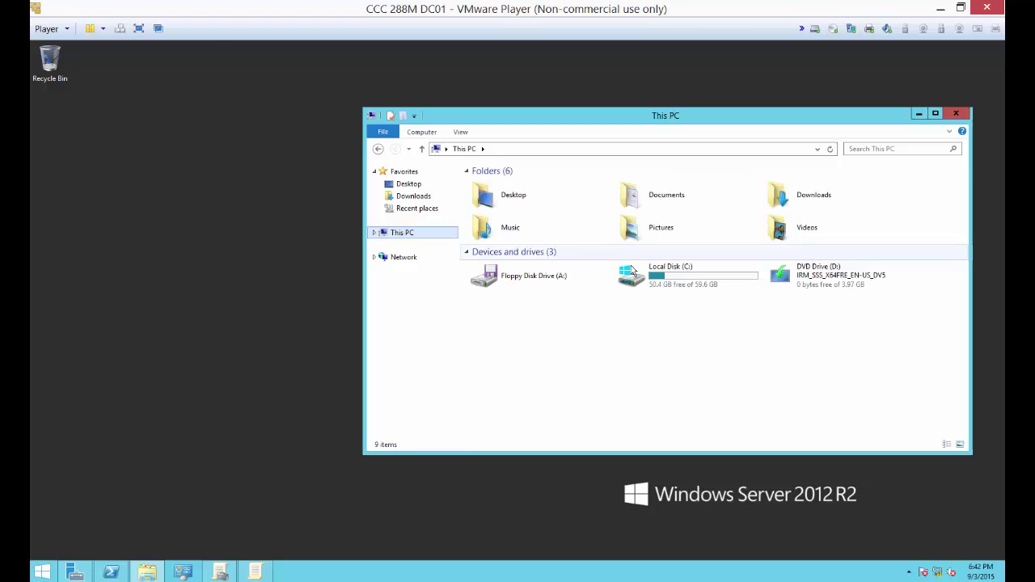
{"action": "double_click", "coordinate": [668, 273]}
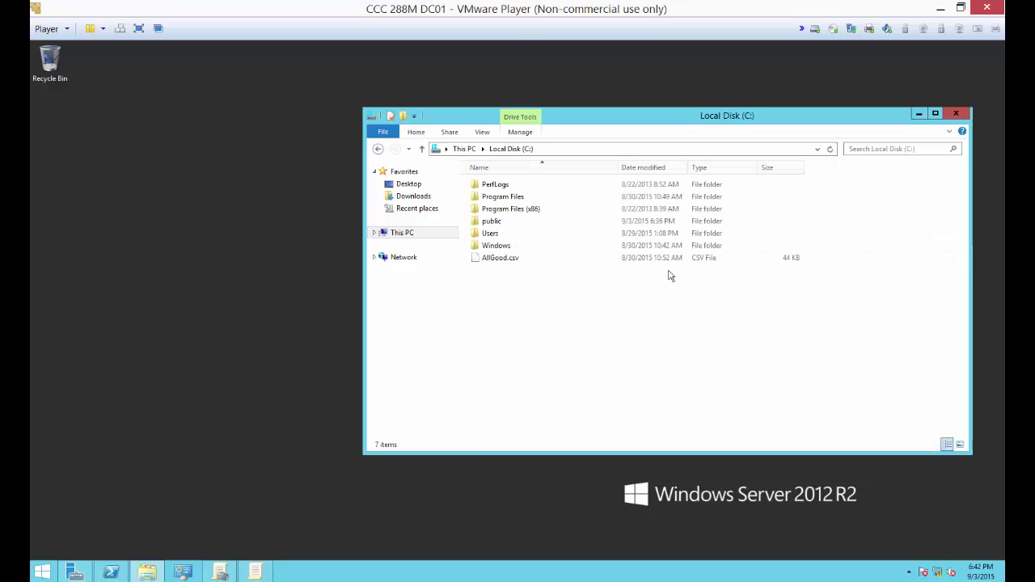
{"action": "left_click", "coordinate": [482, 222]}
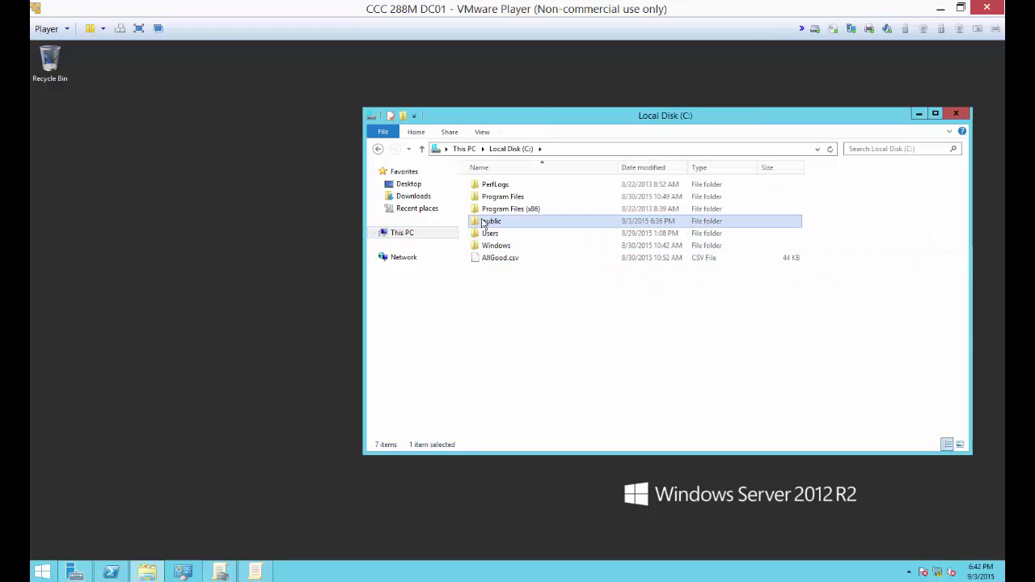
{"action": "right_click", "coordinate": [502, 224]}
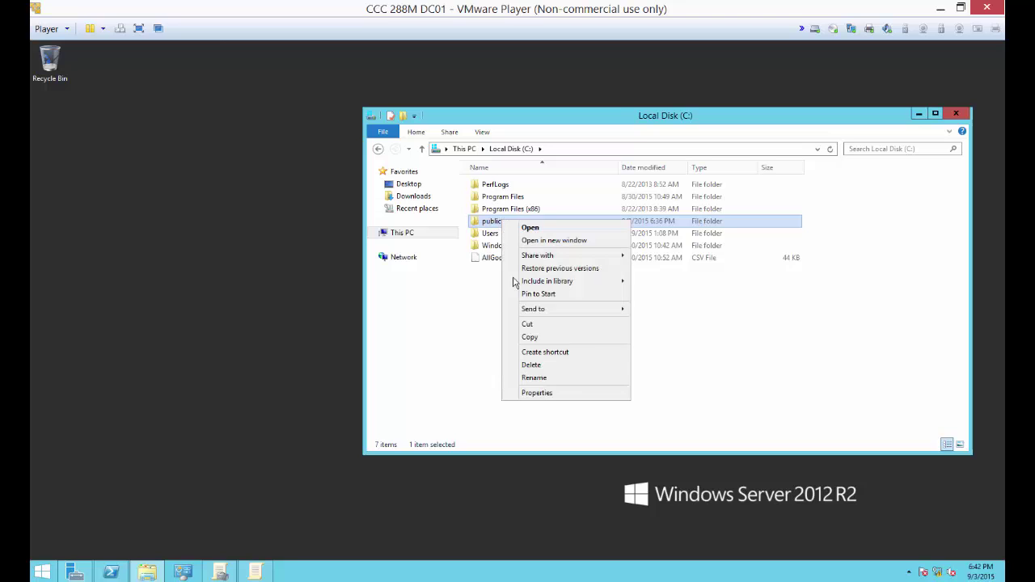
{"action": "left_click", "coordinate": [532, 393]}
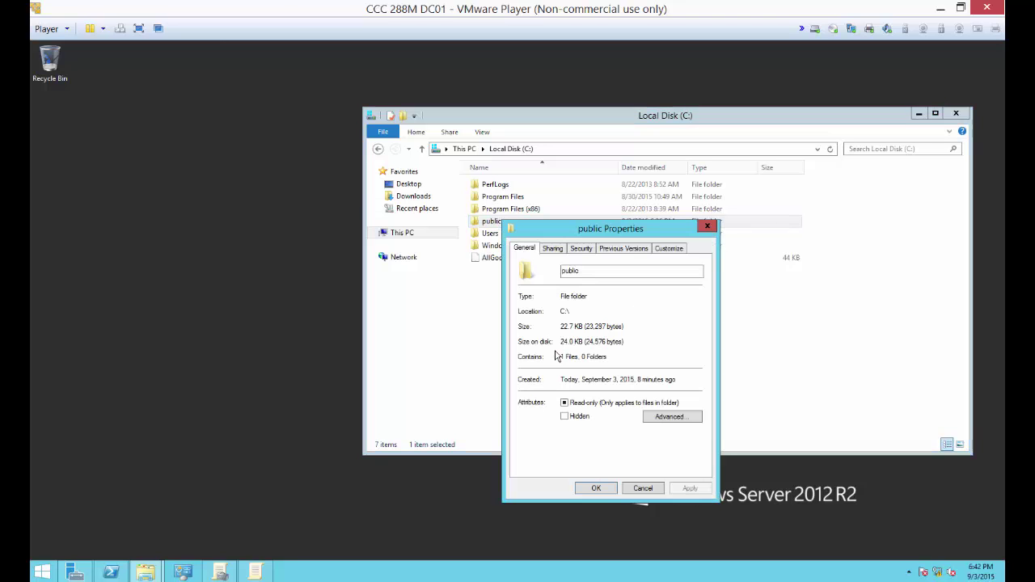
{"action": "left_click", "coordinate": [554, 249]}
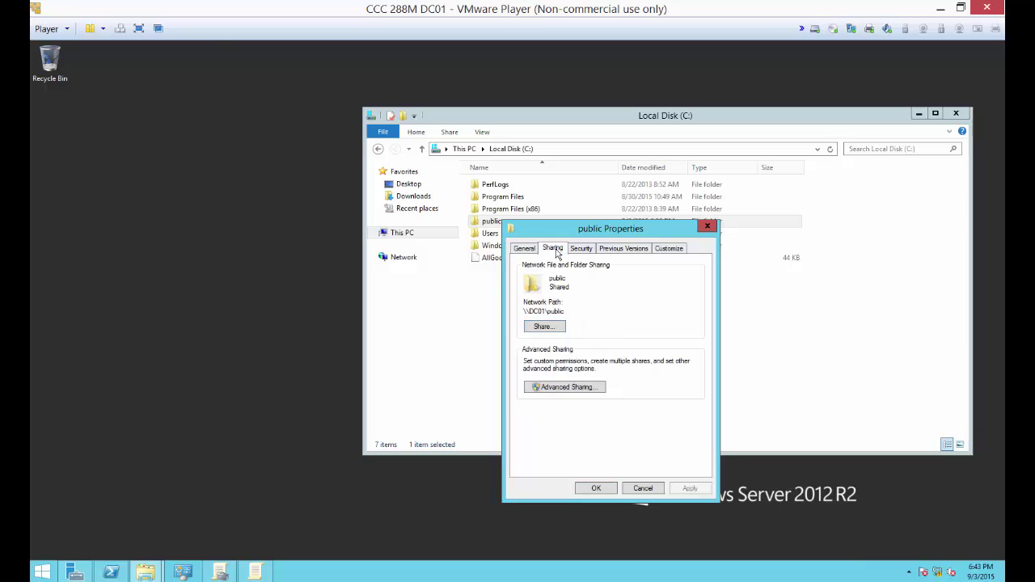
Review the public folder's advanced sharing settings and share name, accept them and close the folder properties
{"action": "left_click", "coordinate": [567, 388]}
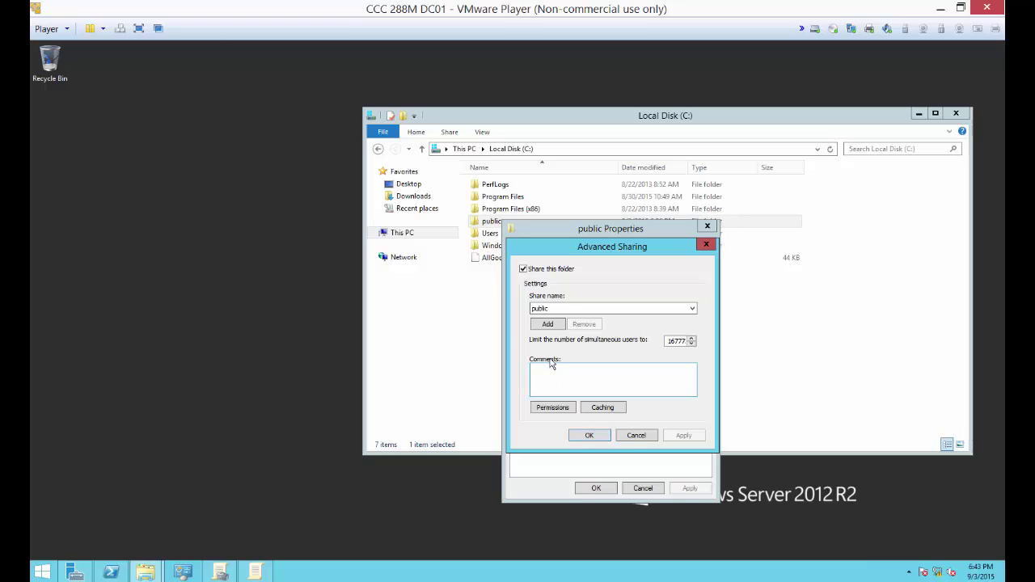
{"action": "left_click", "coordinate": [546, 311]}
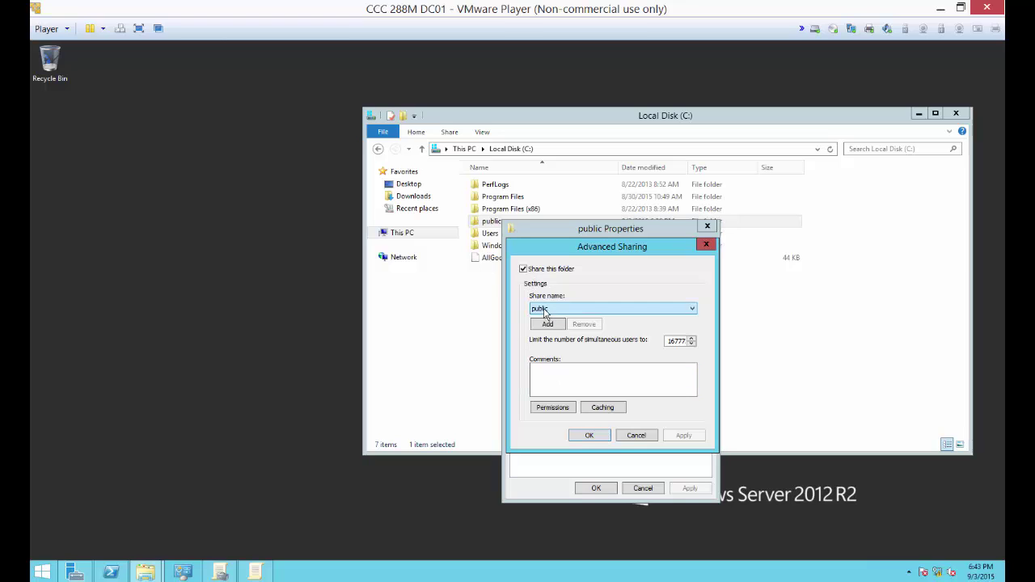
{"action": "left_click", "coordinate": [586, 369]}
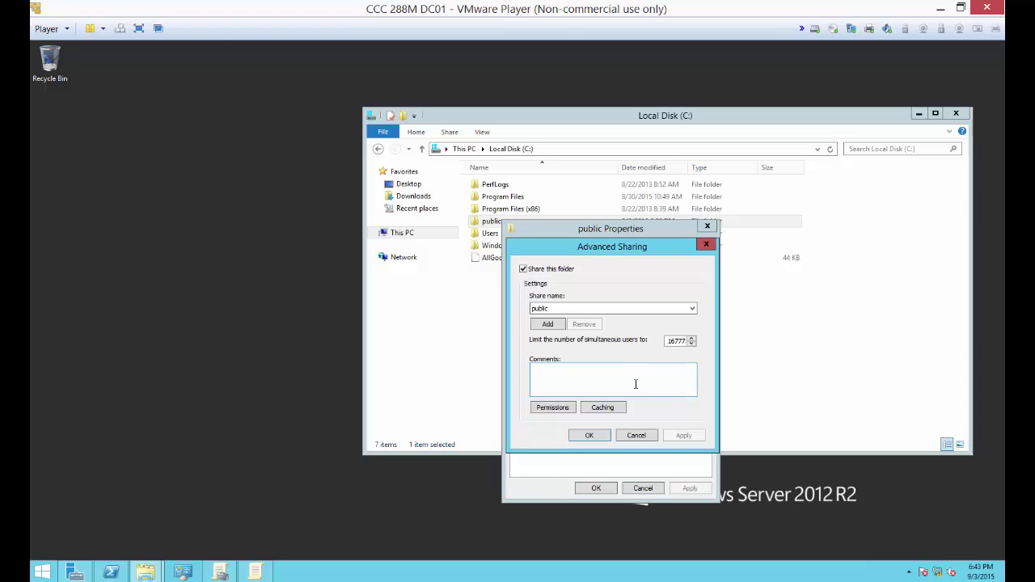
{"action": "left_click", "coordinate": [591, 436]}
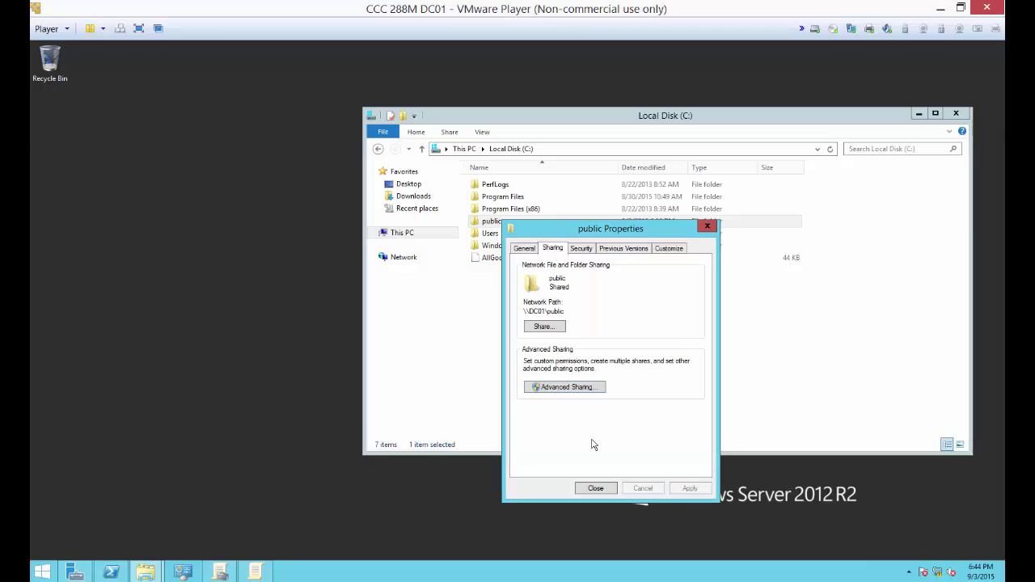
{"action": "left_click", "coordinate": [595, 489]}
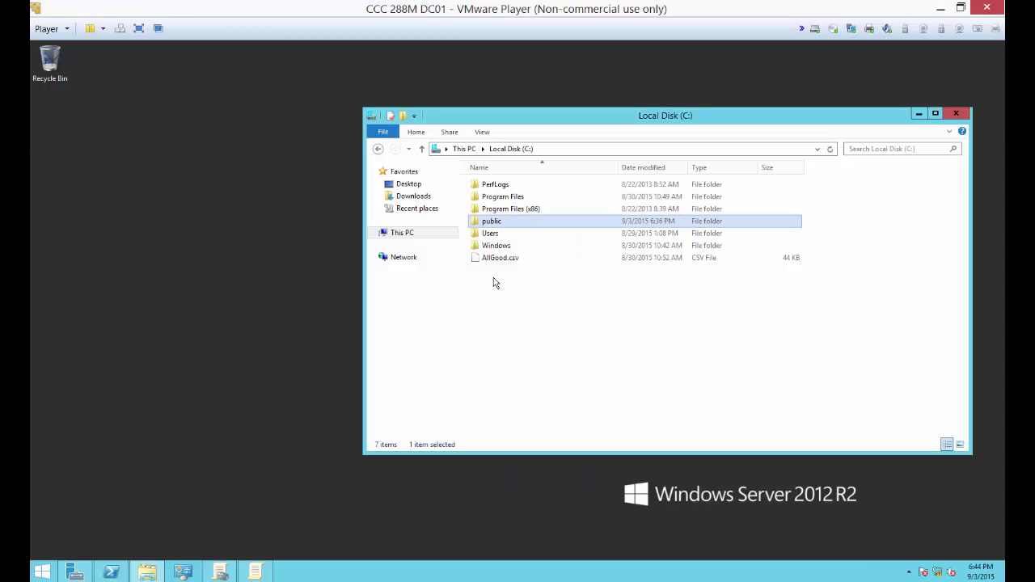
Open the public folder and turn on file name extensions to reveal the logo image's full file name
{"action": "double_click", "coordinate": [508, 223]}
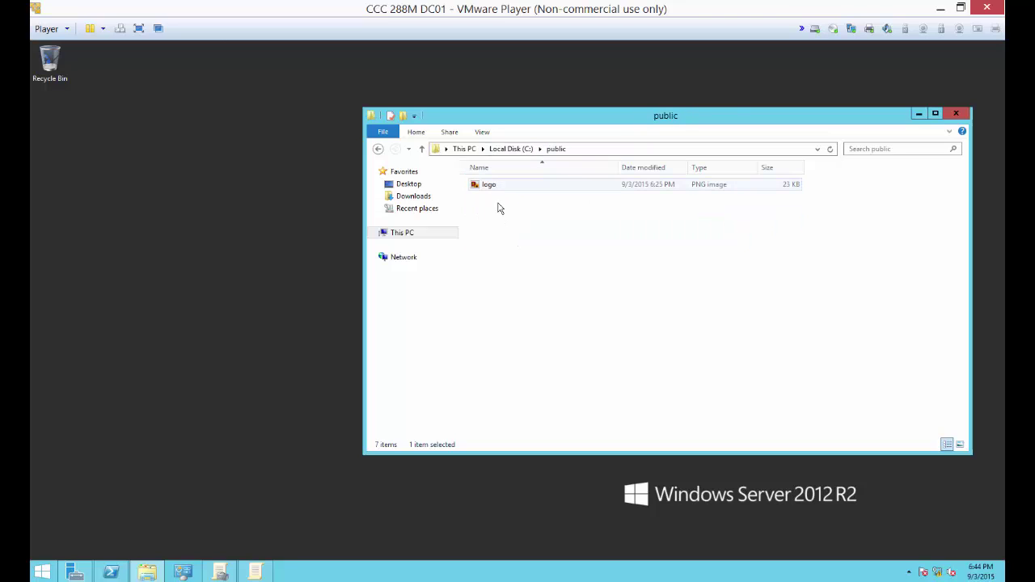
{"action": "left_click", "coordinate": [487, 190]}
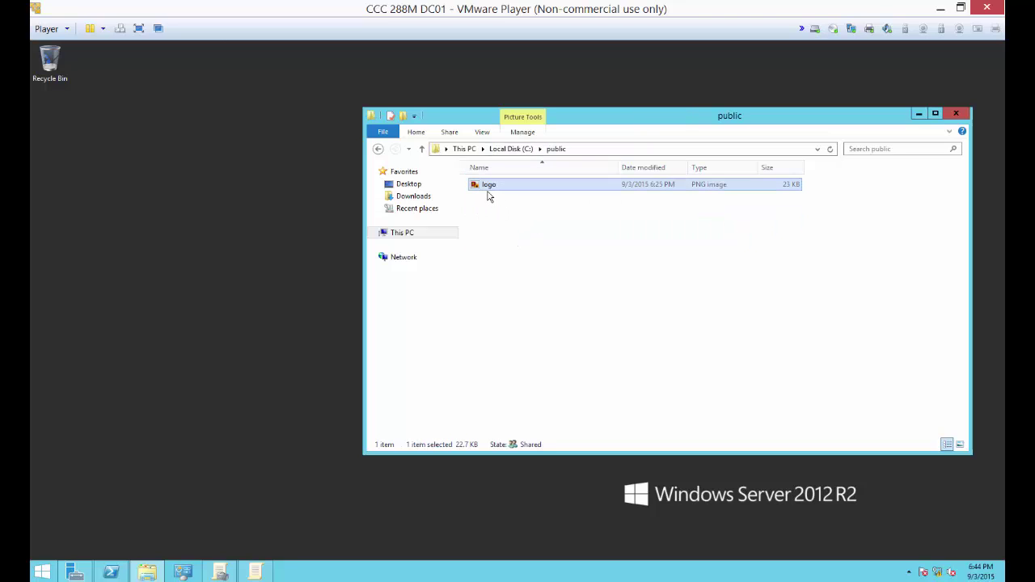
{"action": "left_click", "coordinate": [535, 240]}
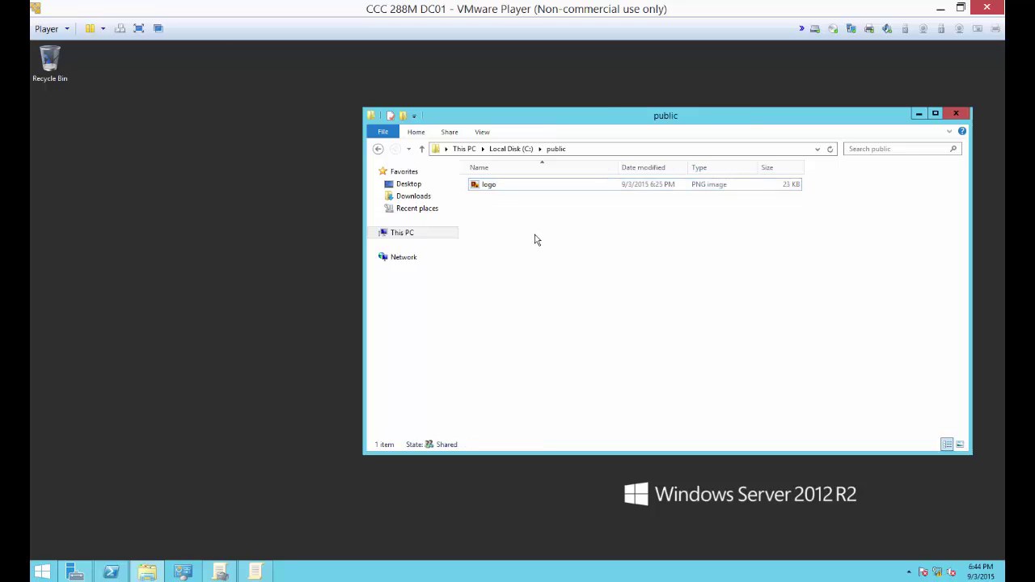
{"action": "left_click", "coordinate": [489, 134]}
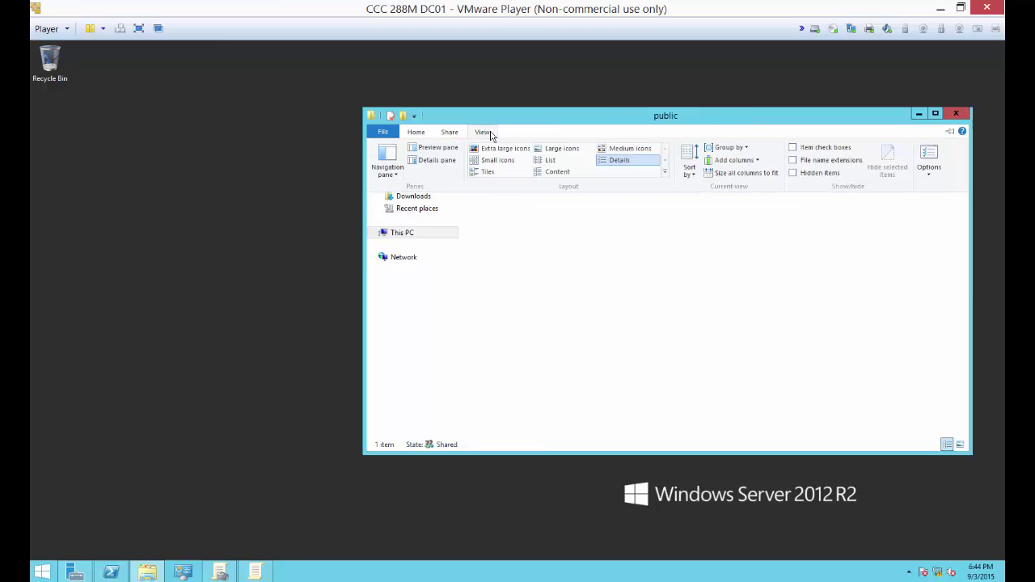
{"action": "left_click", "coordinate": [794, 161]}
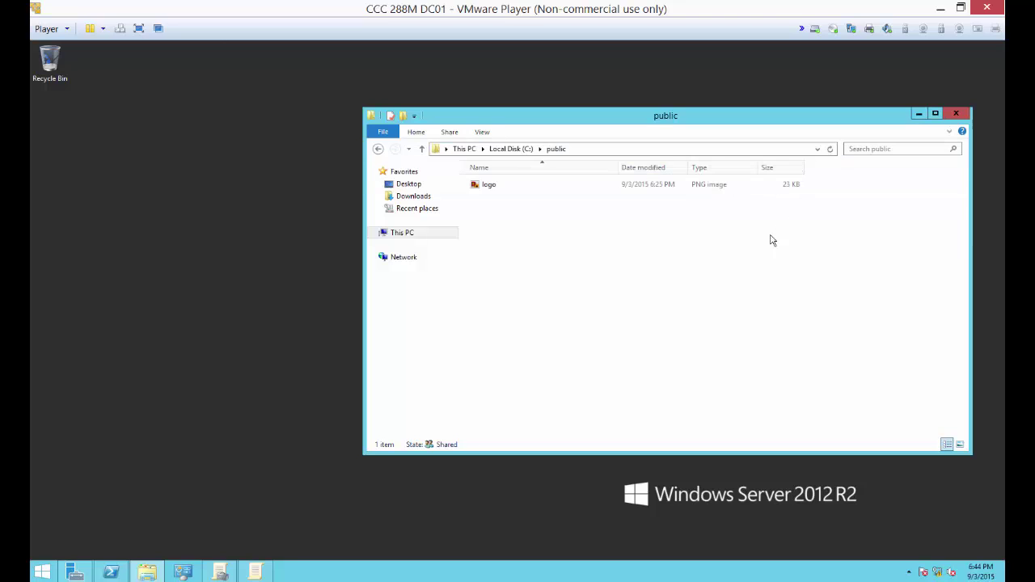
{"action": "right_click", "coordinate": [489, 185]}
{"action": "left_click", "coordinate": [712, 314]}
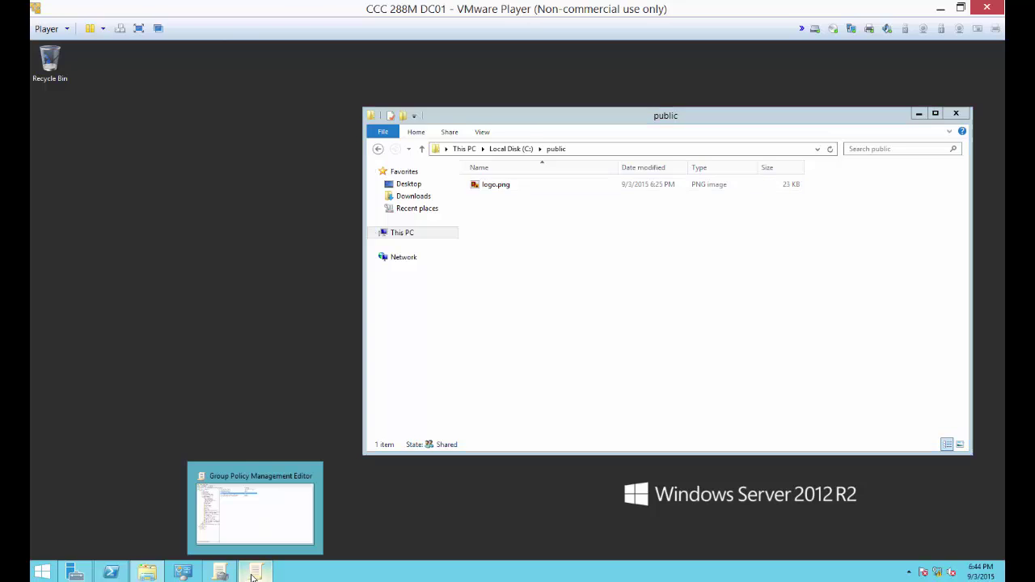
Return to the Group Policy Management Editor, collapse Computer Configuration and expand the Policies and Preferences branches under User Configuration
{"action": "left_click", "coordinate": [254, 505]}
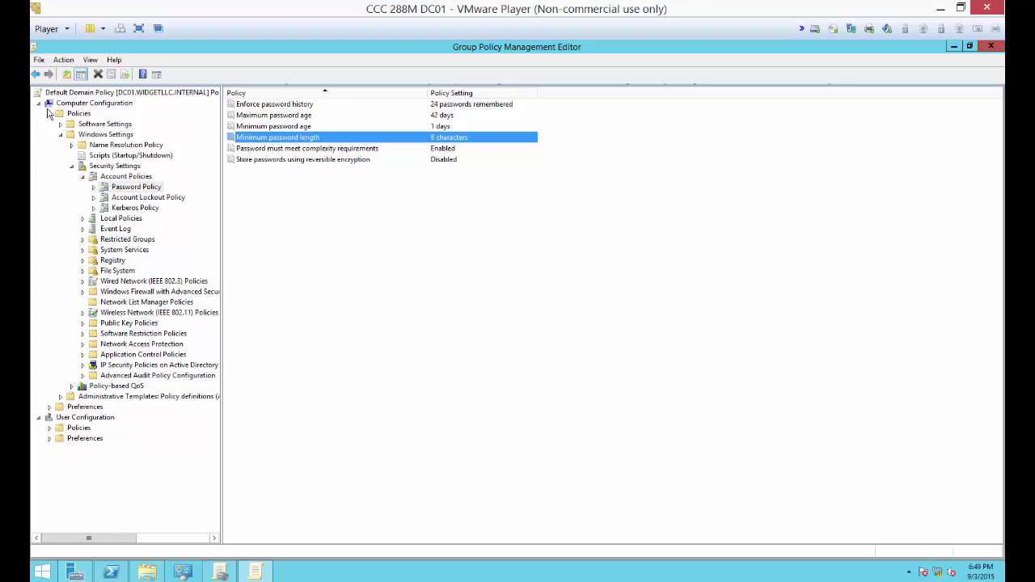
{"action": "left_click", "coordinate": [39, 103]}
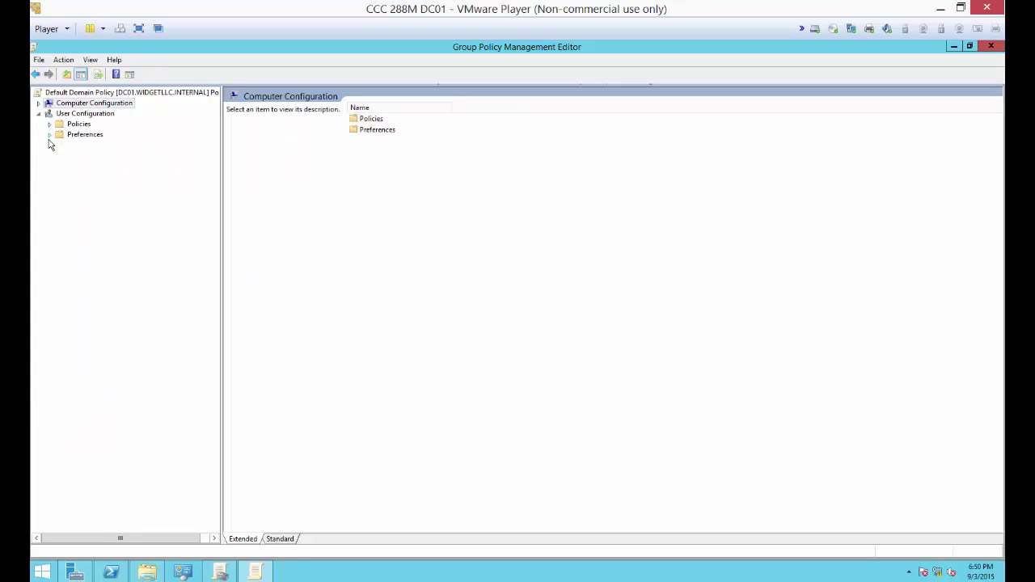
{"action": "left_click", "coordinate": [50, 125]}
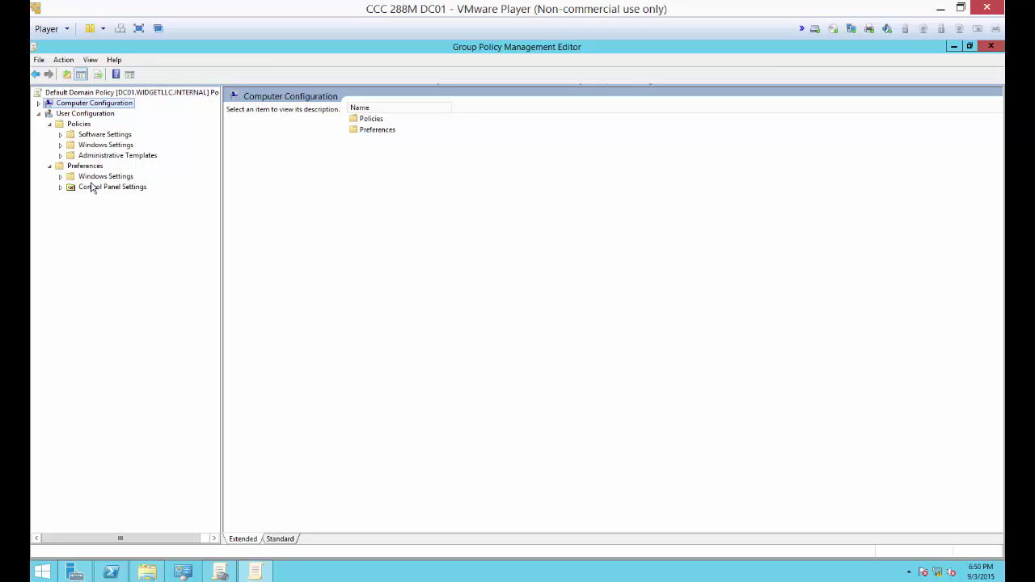
{"action": "left_click", "coordinate": [61, 187]}
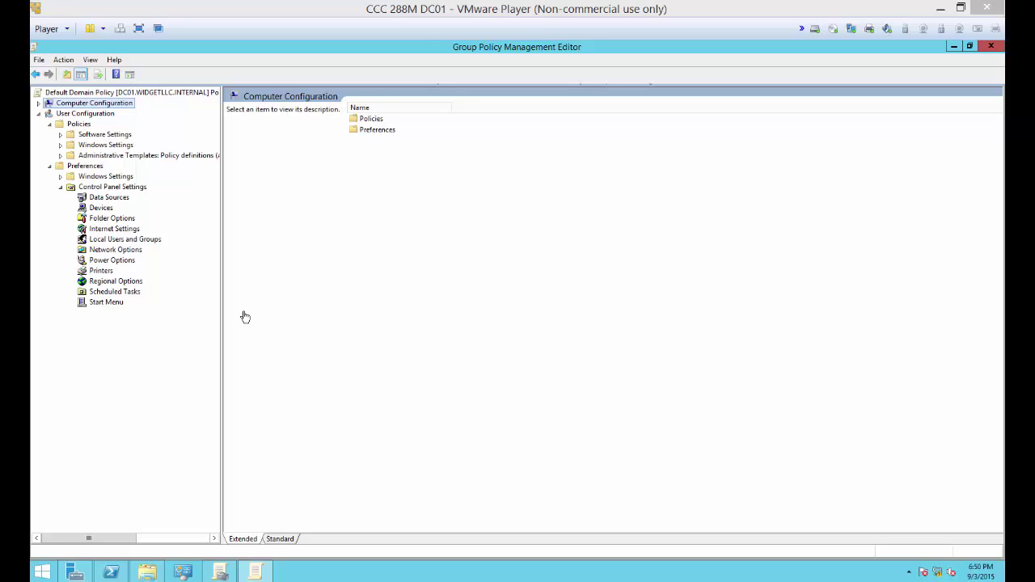
{"action": "left_click", "coordinate": [60, 176]}
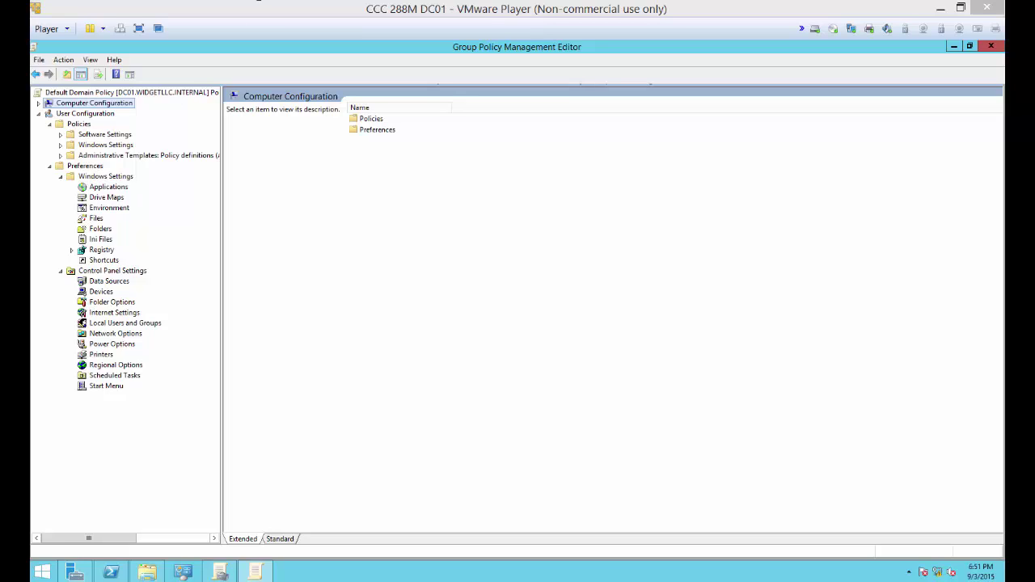
Open the Desktop > Desktop settings under User Configuration > Policies > Administrative Templates
{"action": "left_click", "coordinate": [61, 155]}
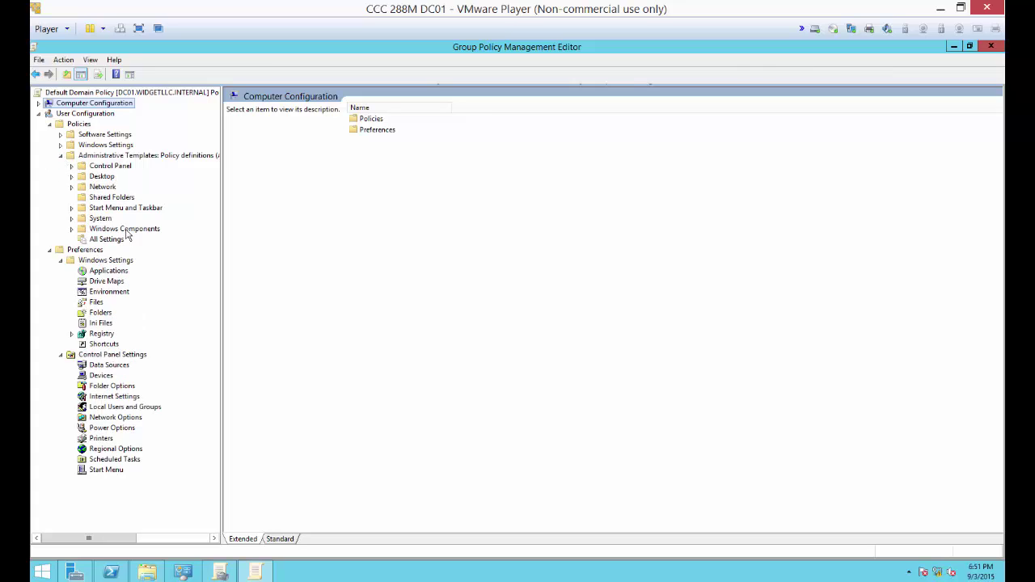
{"action": "double_click", "coordinate": [103, 178]}
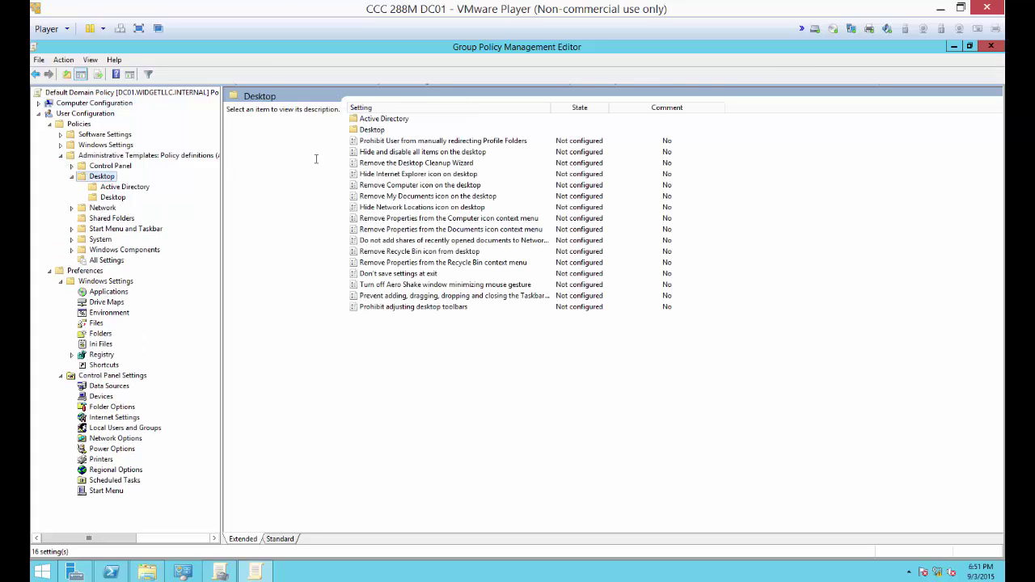
{"action": "double_click", "coordinate": [372, 129]}
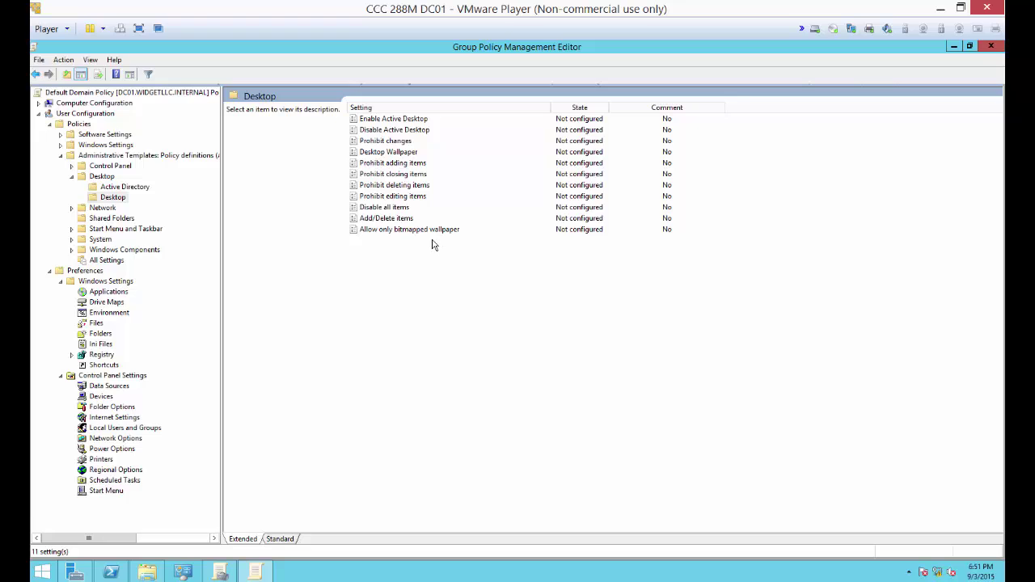
Enable the Desktop Wallpaper policy with the wallpaper name \\dc01\public\logo.png, then apply and accept it
{"action": "double_click", "coordinate": [388, 152]}
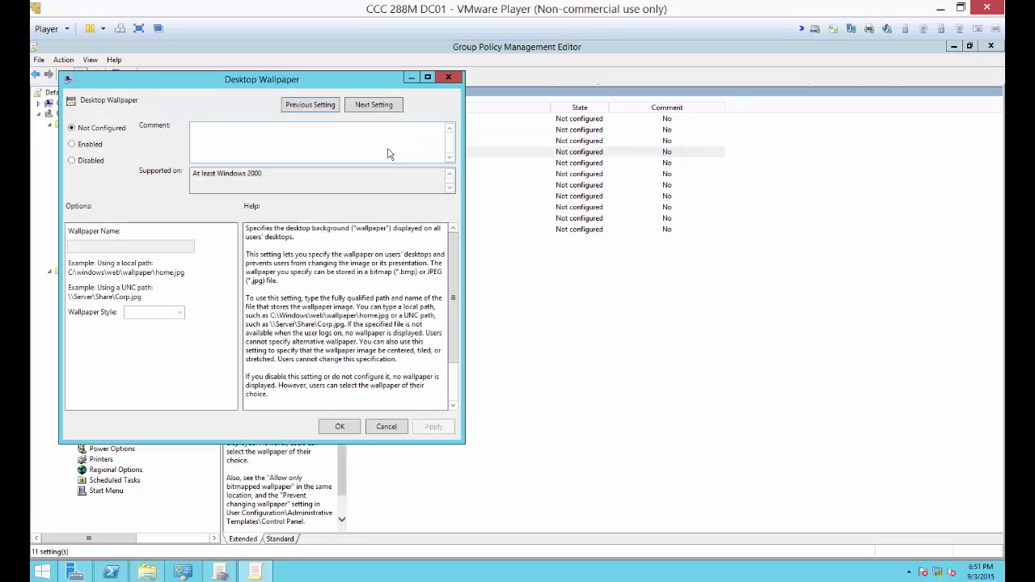
{"action": "left_click_drag", "start_coordinate": [279, 86], "coordinate": [522, 94]}
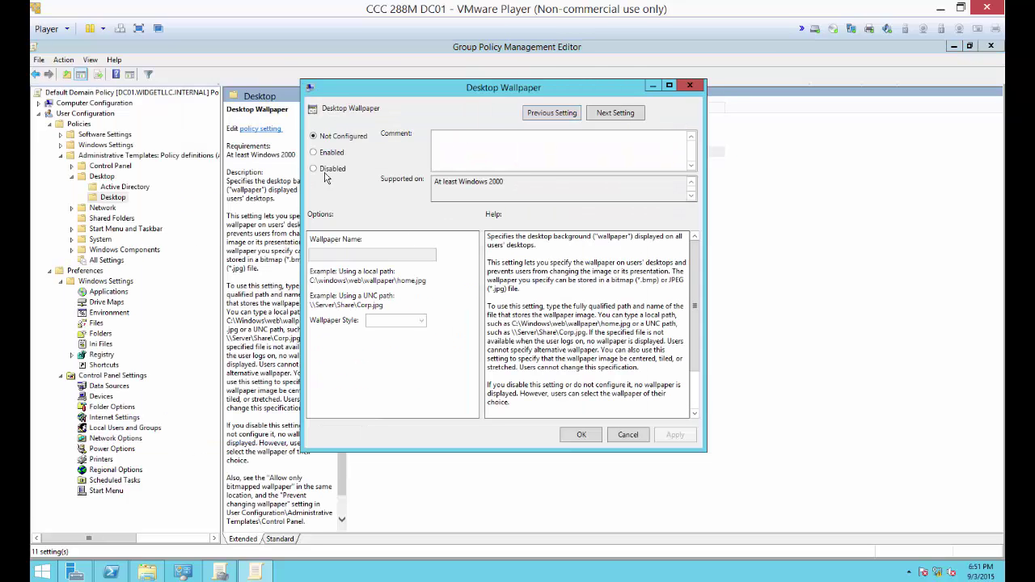
{"action": "left_click", "coordinate": [317, 154]}
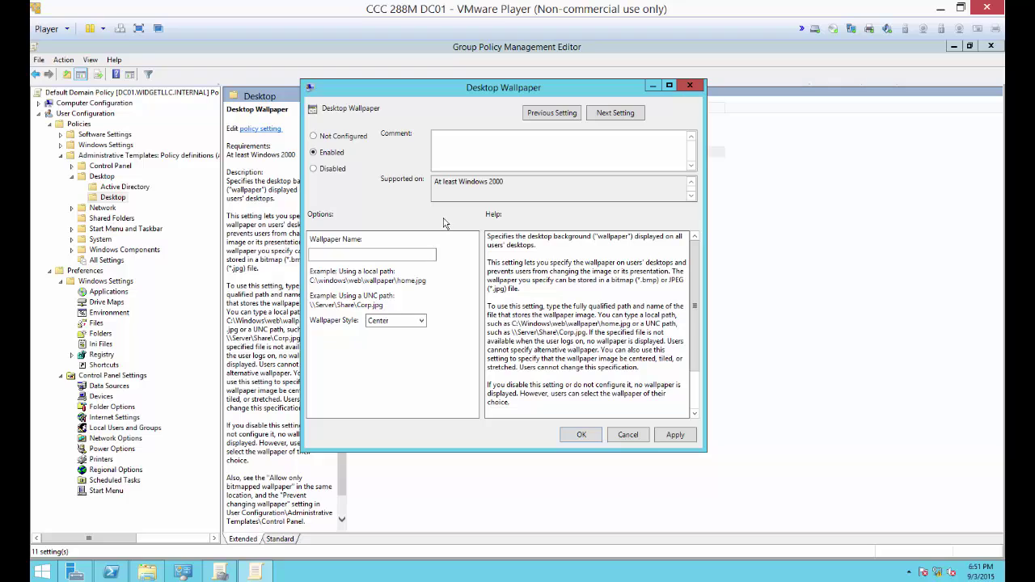
{"action": "left_click", "coordinate": [382, 254]}
{"action": "type", "text": "\\\\dc01\\public\\logo"}
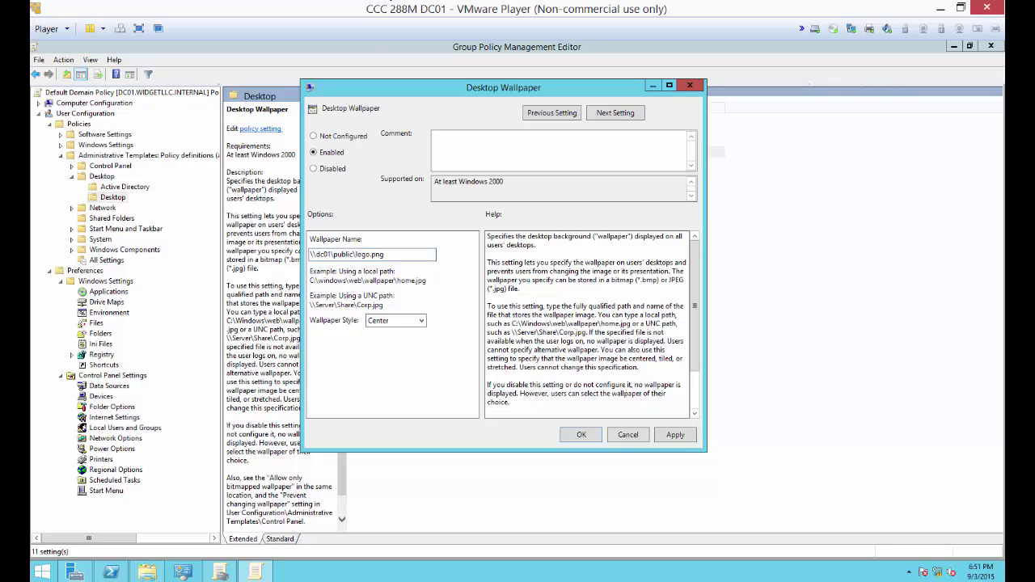
{"action": "left_click", "coordinate": [670, 437]}
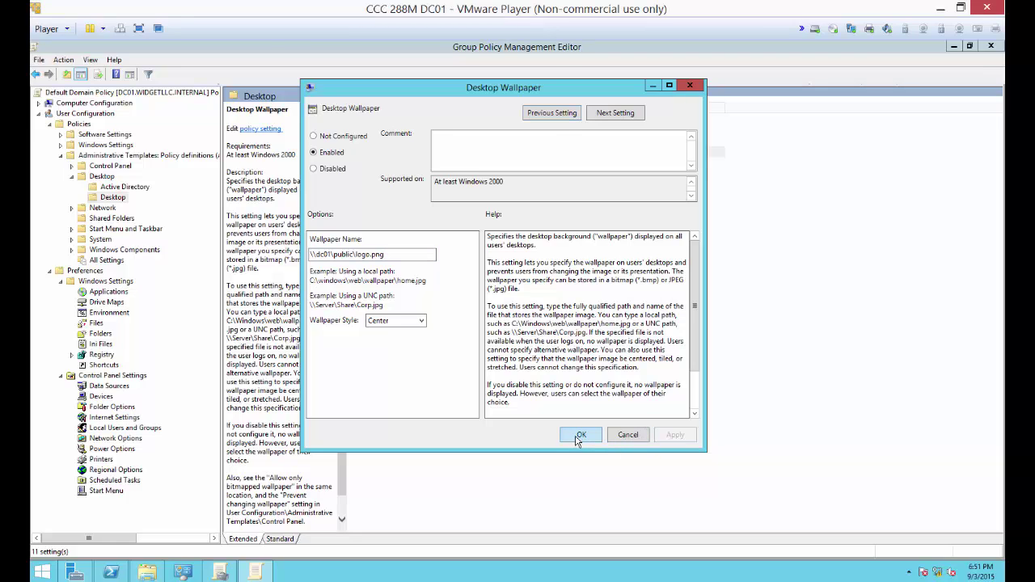
{"action": "left_click", "coordinate": [579, 437]}
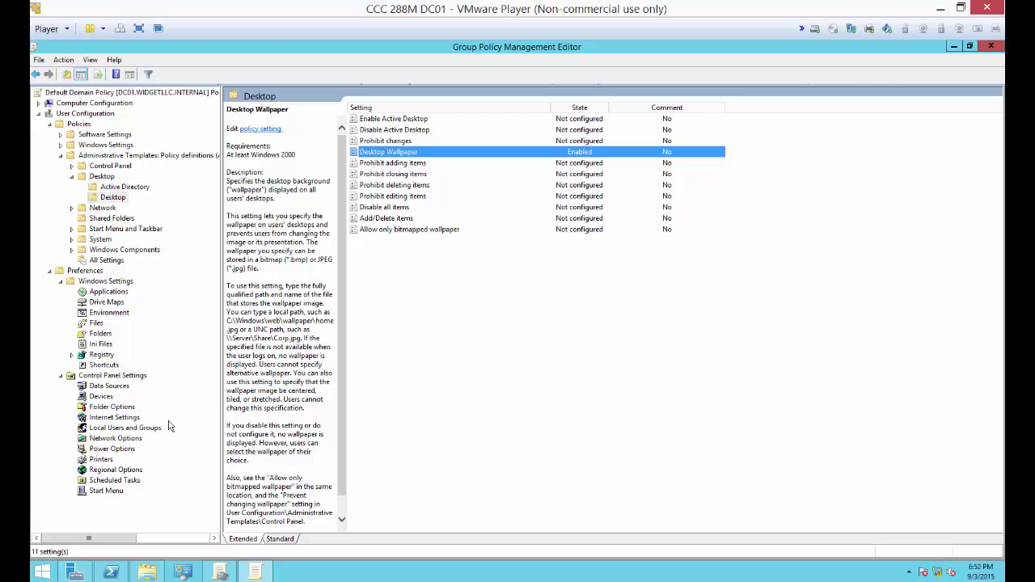
Open Internet Settings under User Configuration > Preferences > Control Panel Settings and delete the existing Internet Explorer 10 item
{"action": "left_click", "coordinate": [126, 419]}
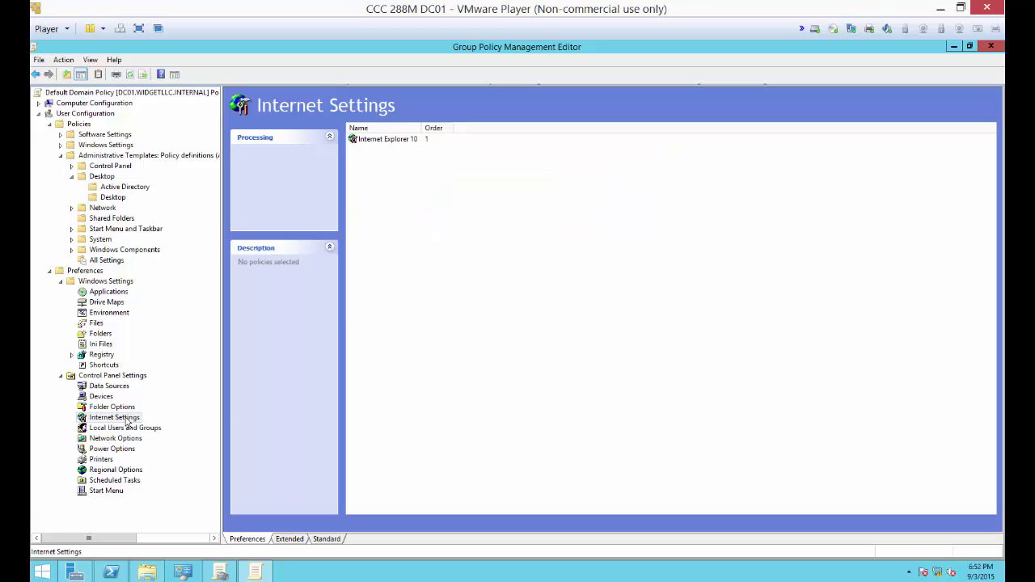
{"action": "left_click", "coordinate": [397, 142]}
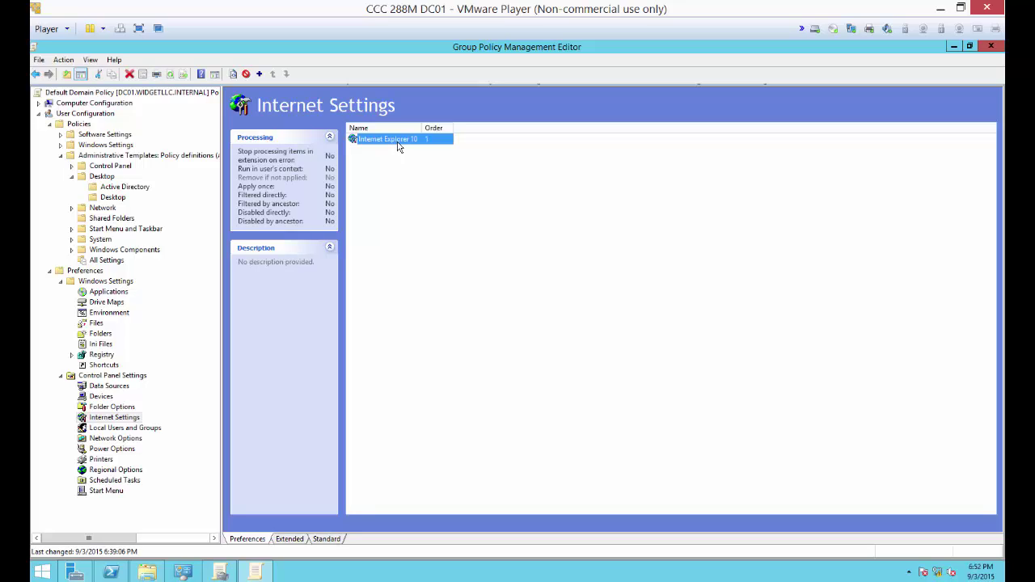
{"action": "right_click", "coordinate": [402, 143]}
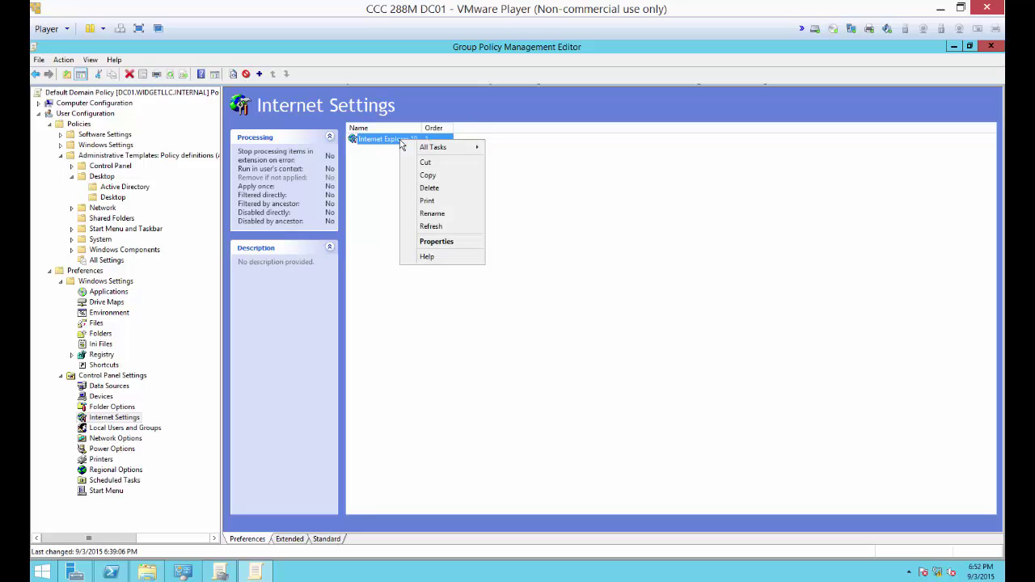
{"action": "left_click", "coordinate": [427, 194]}
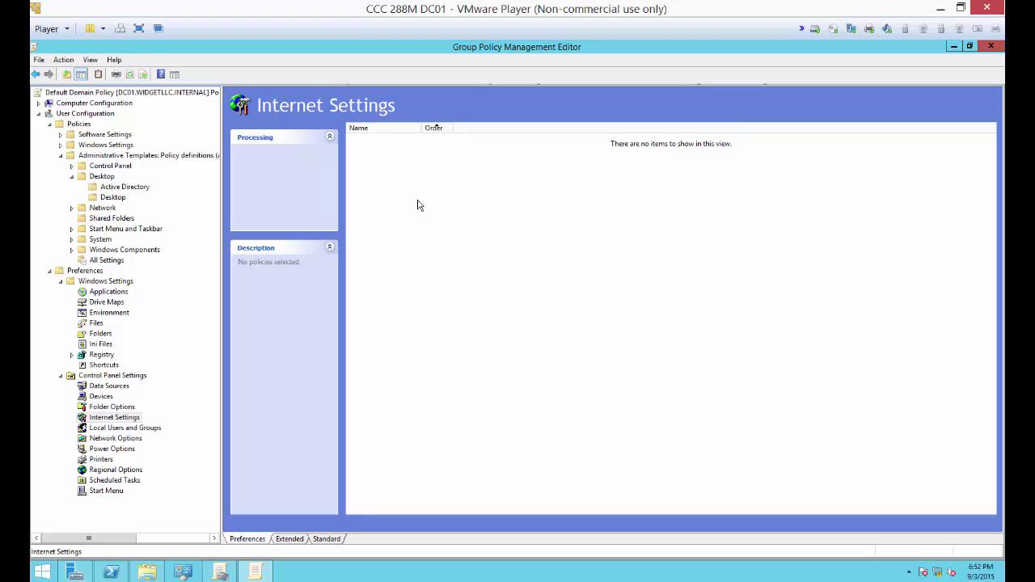
{"action": "right_click", "coordinate": [419, 184]}
{"action": "mouse_move", "coordinate": [432, 194]}
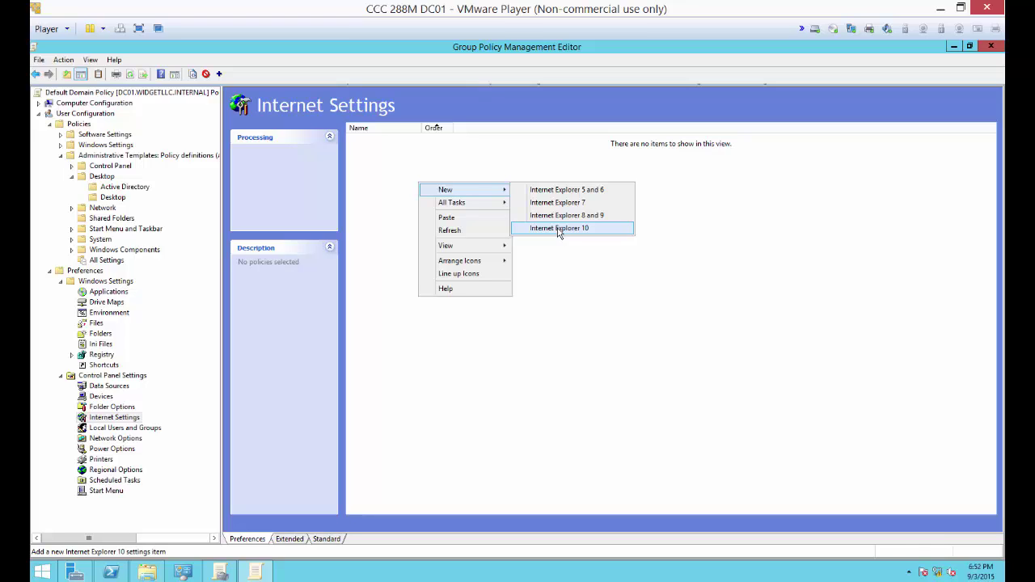
{"action": "left_click", "coordinate": [559, 229]}
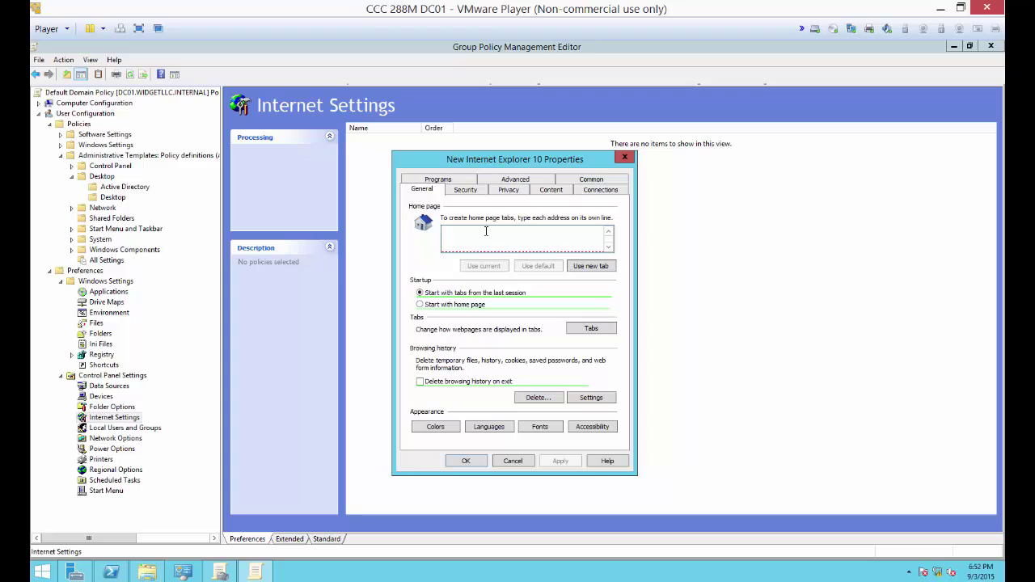
{"action": "type", "text": "www.widgetllc.com"}
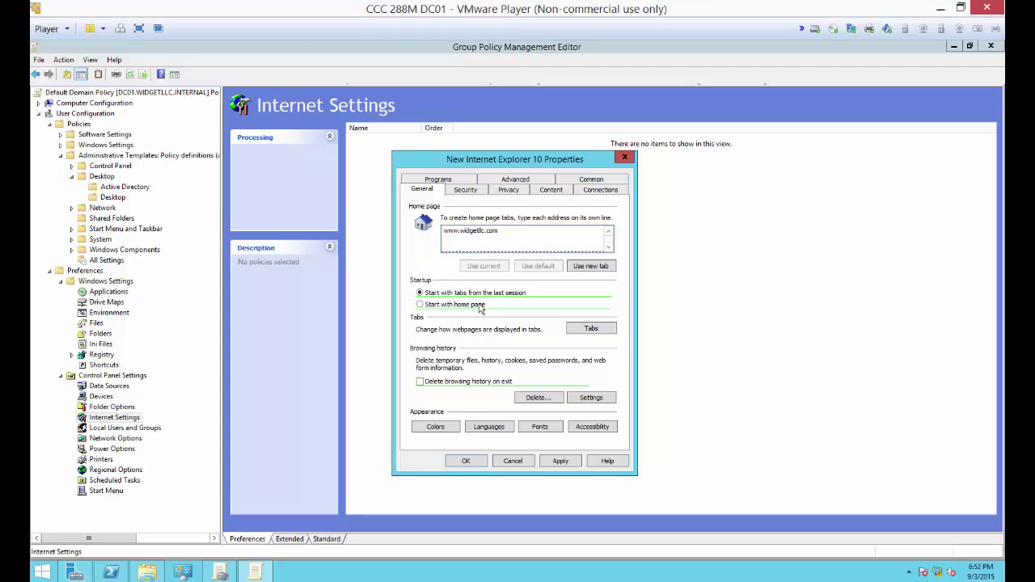
{"action": "left_click", "coordinate": [420, 305]}
{"action": "left_click", "coordinate": [558, 465]}
{"action": "left_click", "coordinate": [463, 463]}
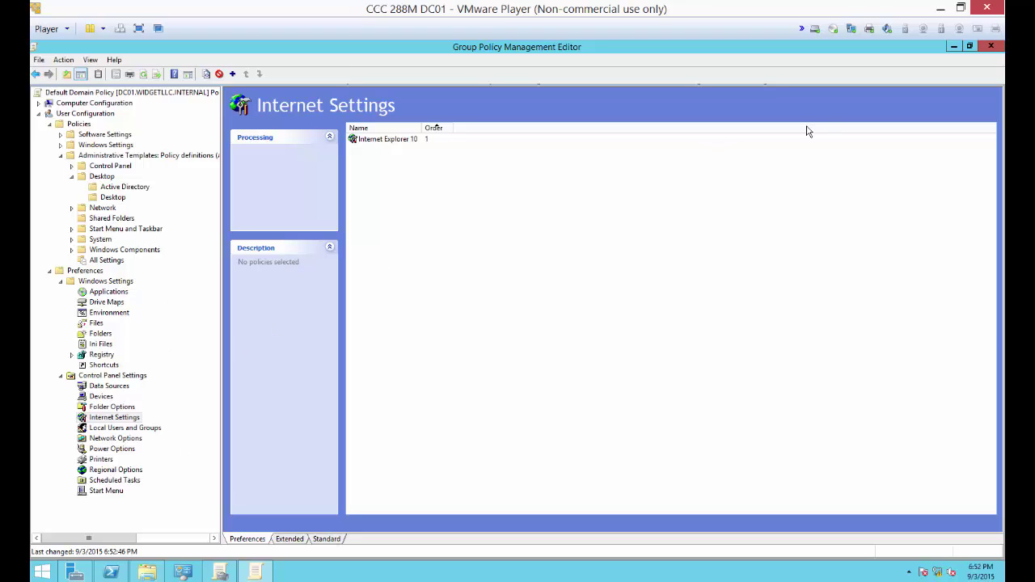
Close the policy editor, minimize the public folder and run gpupdate /force in PowerShell on DC01
{"action": "left_click", "coordinate": [984, 49]}
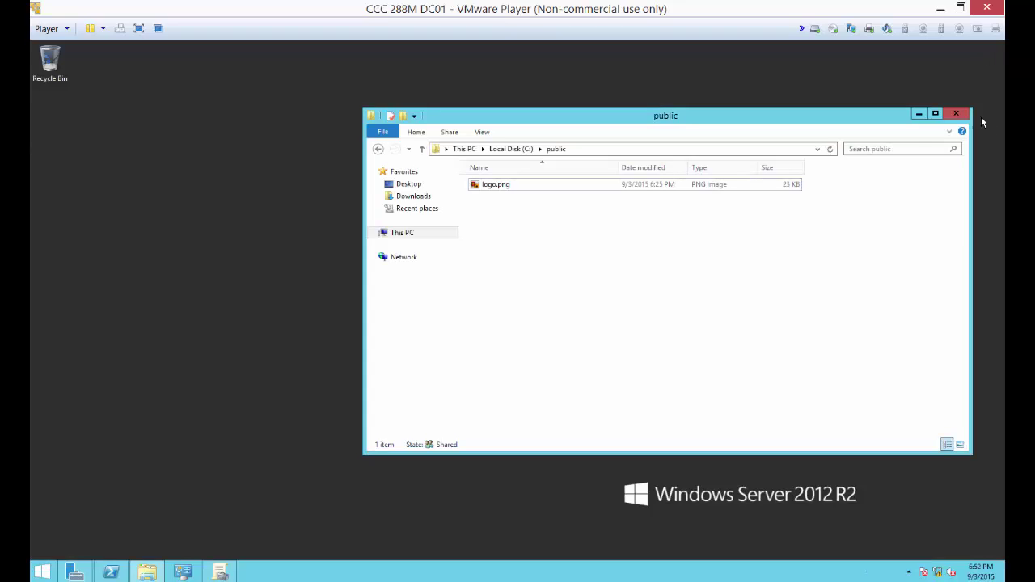
{"action": "left_click", "coordinate": [919, 114]}
{"action": "left_click", "coordinate": [111, 572]}
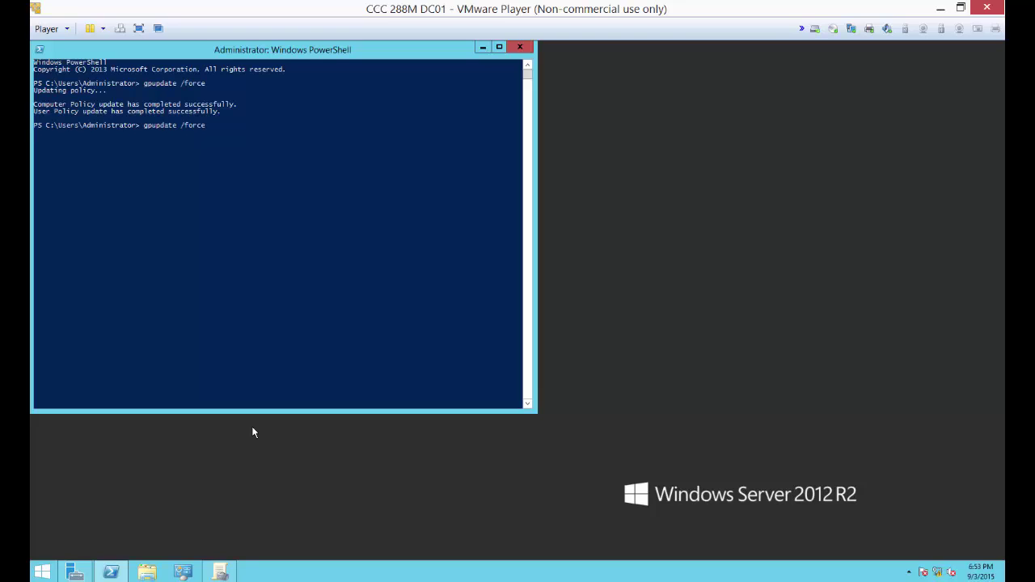
{"action": "key", "text": "Return"}
Return to Group Policy Management and view the Default Domain Controllers Policy under Domain Controllers
{"action": "left_click", "coordinate": [220, 573]}
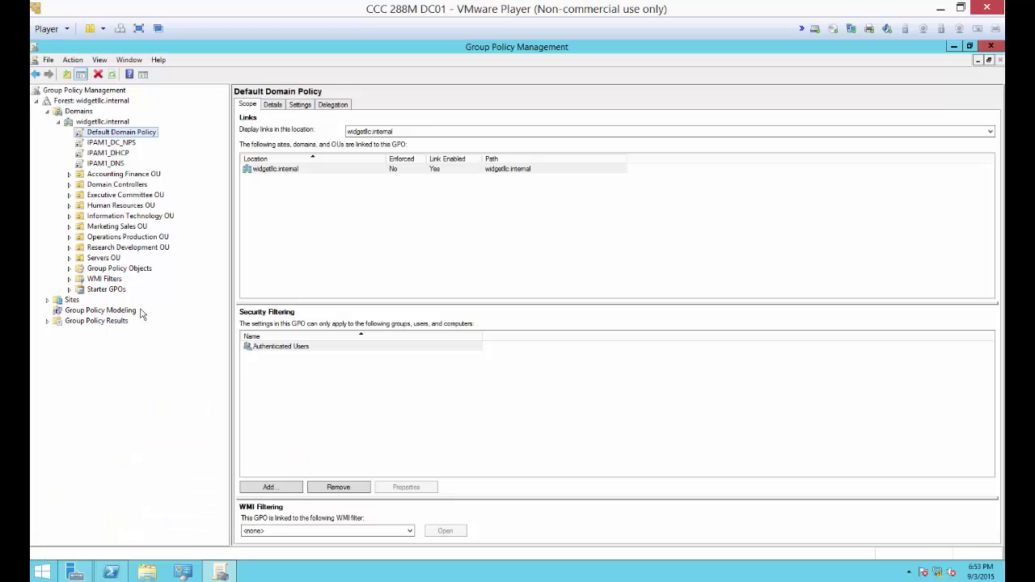
{"action": "left_click", "coordinate": [69, 185]}
{"action": "left_click", "coordinate": [134, 199]}
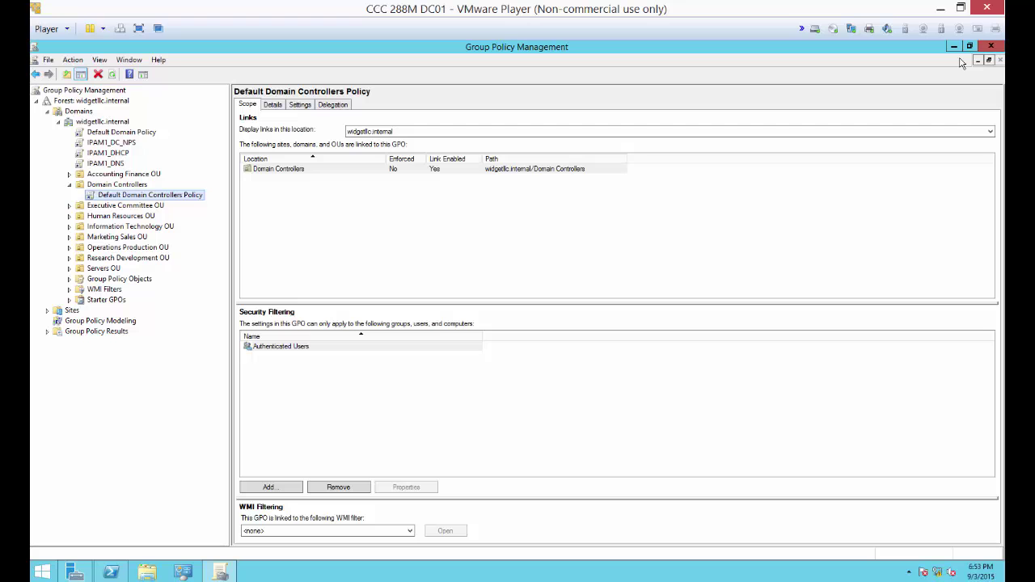
Switch to the Windows 8 client, sign in as WIDGETLLC\Administrator with the account password, and open Internet Explorer to check its home page
{"action": "mouse_move", "coordinate": [688, 579]}
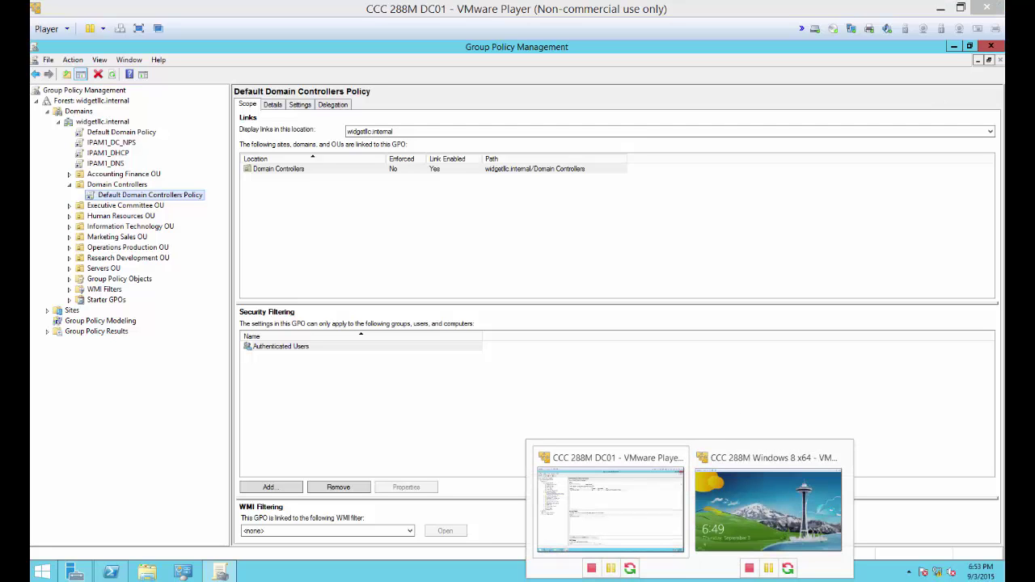
{"action": "left_click", "coordinate": [728, 508]}
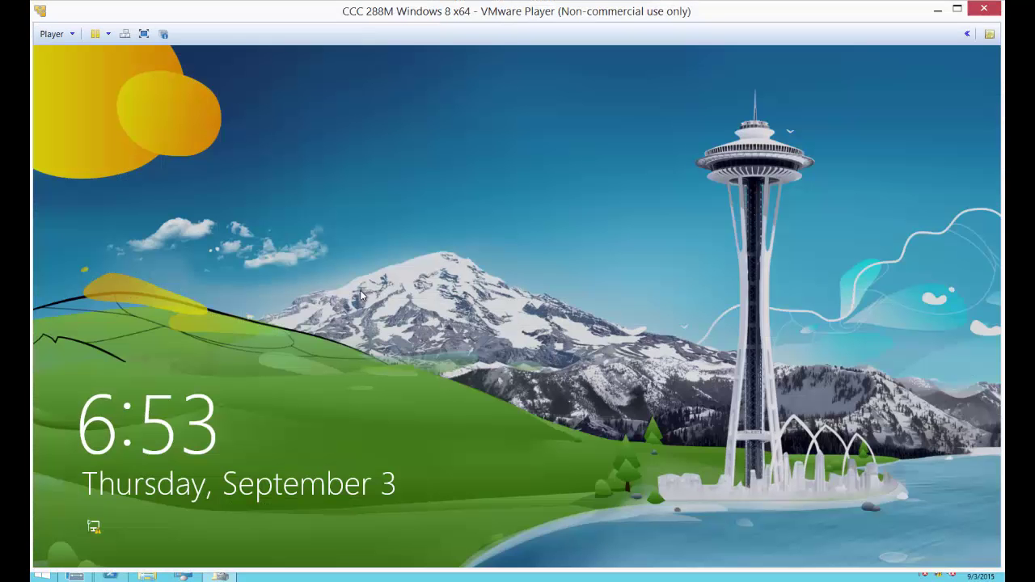
{"action": "left_click", "coordinate": [228, 273]}
{"action": "left_click", "coordinate": [444, 264]}
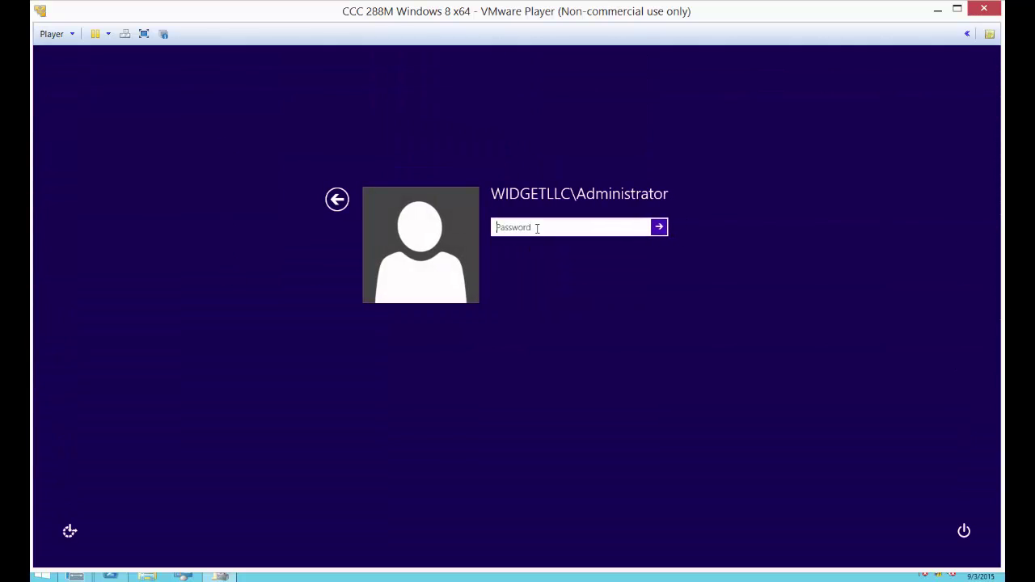
{"action": "type", "text": "•••••••"}
{"action": "key", "text": "Return"}
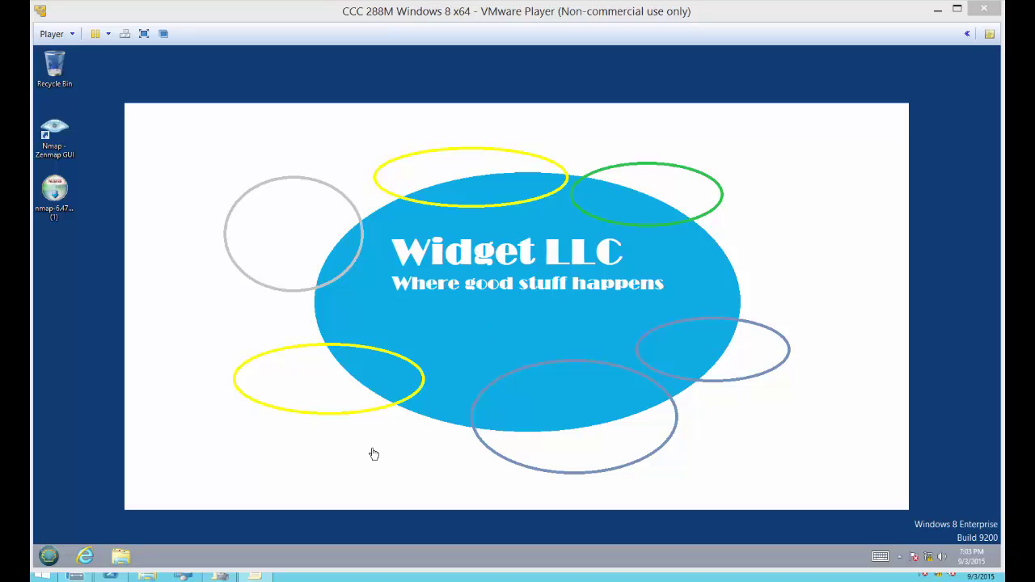
{"action": "left_click", "coordinate": [84, 557]}
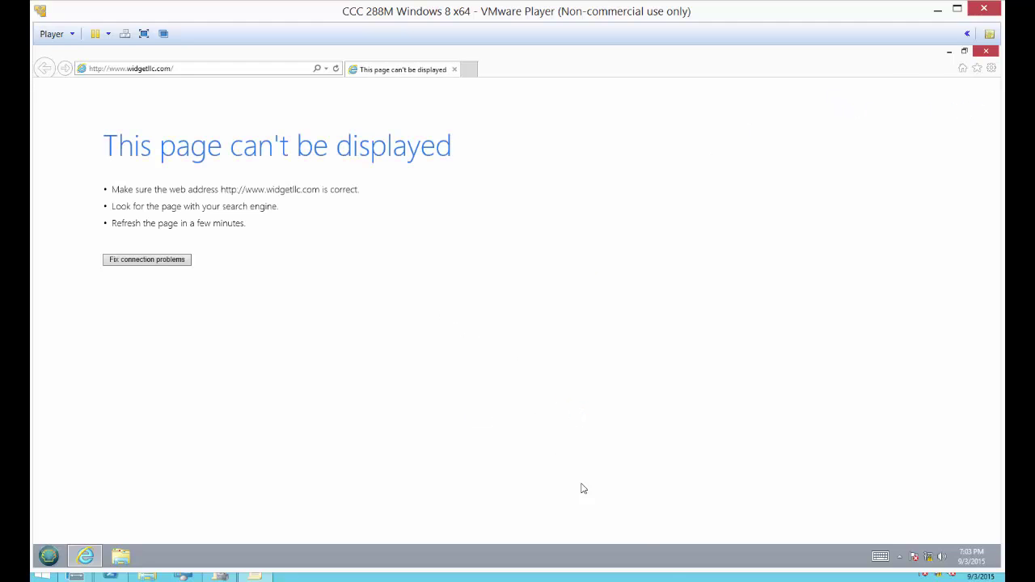
Switch back to DC01 and review the home page and startup settings in the Internet Explorer 10 item's properties
{"action": "mouse_move", "coordinate": [690, 576]}
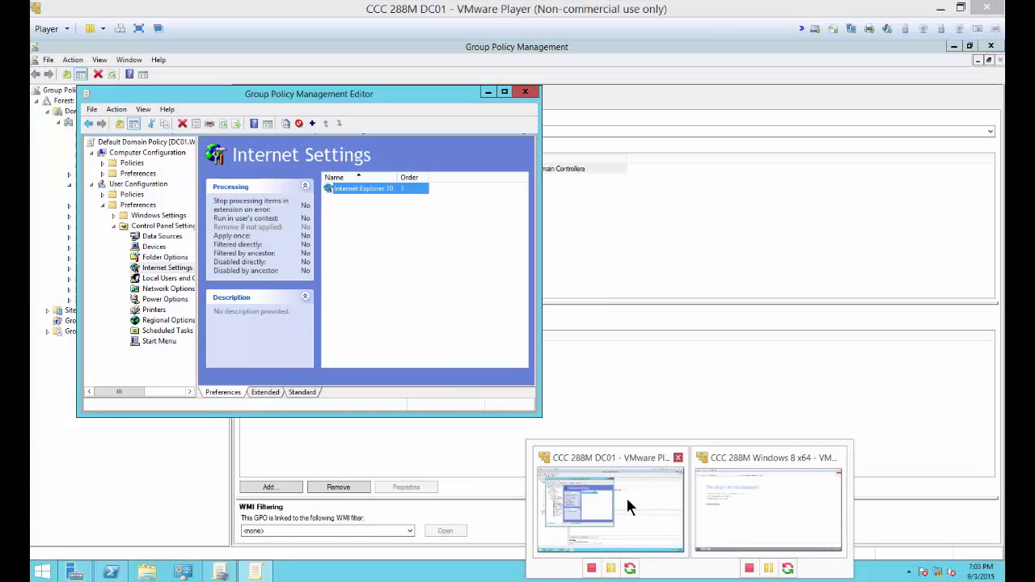
{"action": "left_click", "coordinate": [629, 504]}
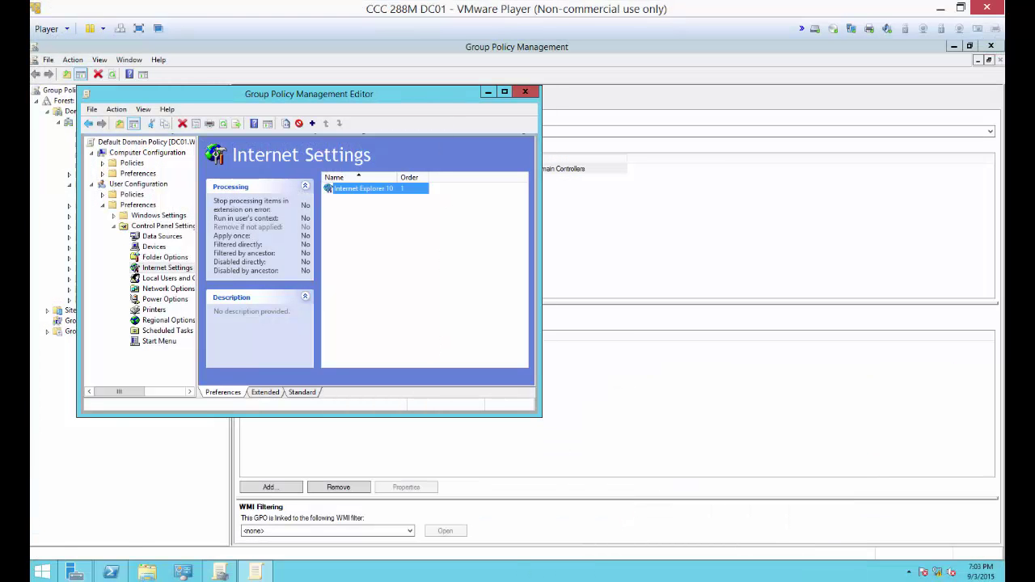
{"action": "left_click_drag", "start_coordinate": [380, 94], "coordinate": [637, 99]}
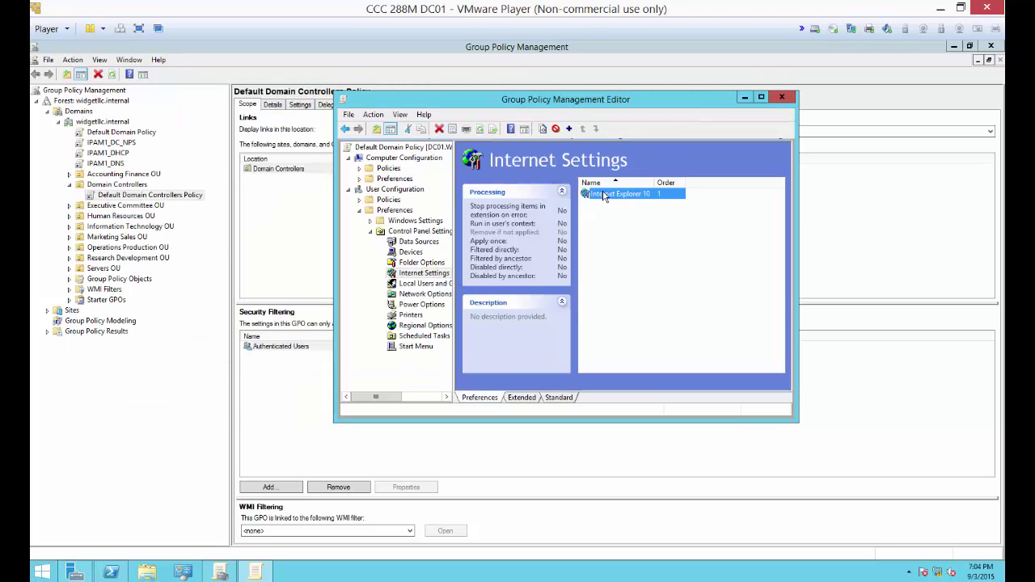
{"action": "double_click", "coordinate": [605, 196]}
{"action": "left_click_drag", "start_coordinate": [372, 103], "coordinate": [663, 103]}
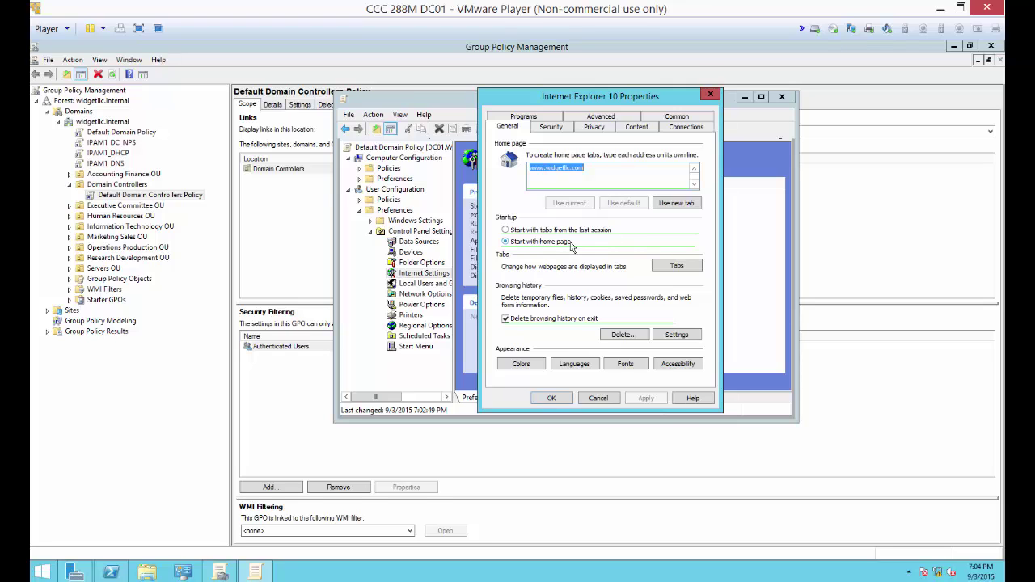
{"action": "left_click", "coordinate": [551, 398]}
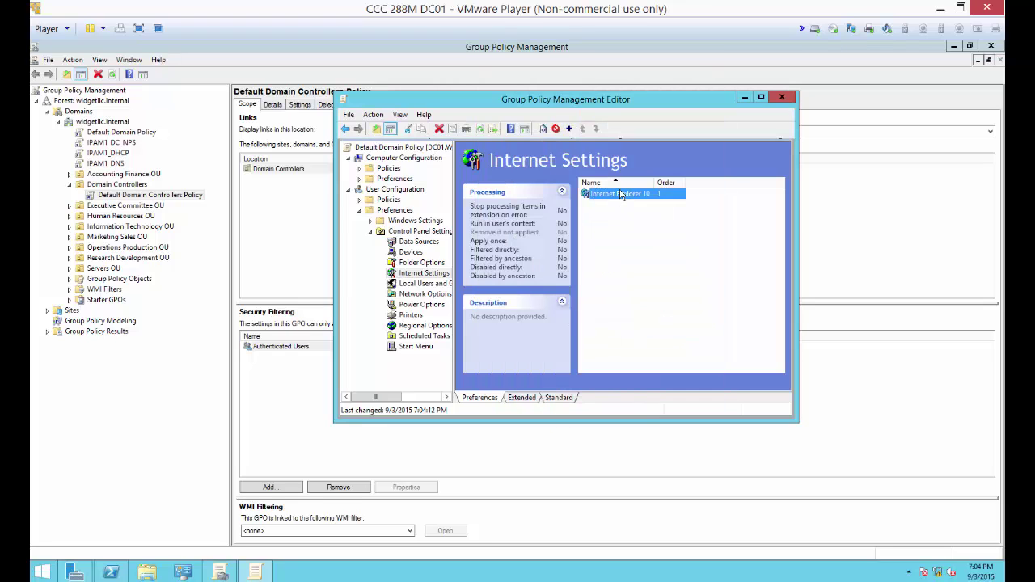
Reapply the Internet Explorer 10 item with Delete browsing history on exit enabled and close the Group Policy Management Editor
{"action": "double_click", "coordinate": [622, 194]}
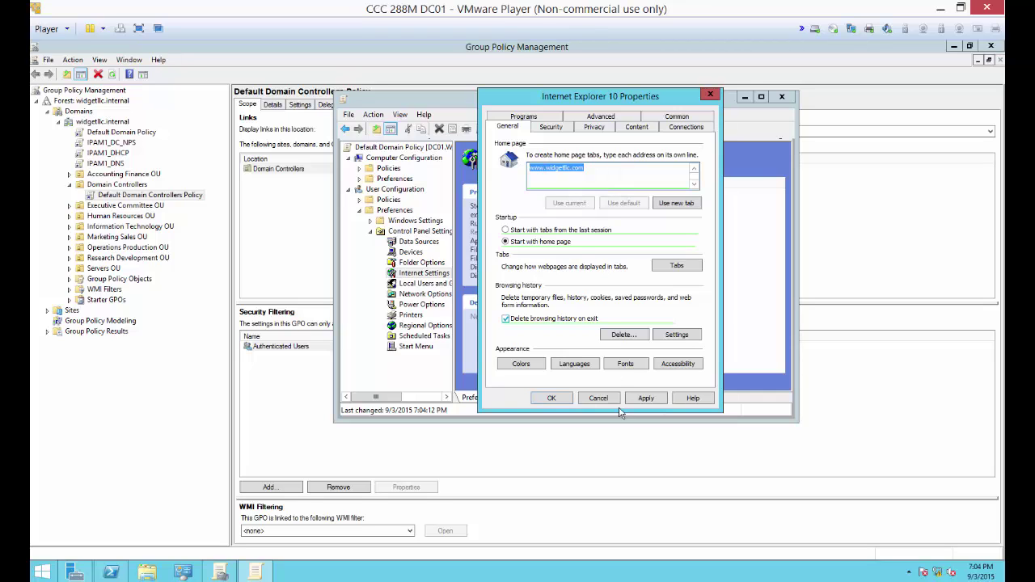
{"action": "left_click", "coordinate": [646, 399]}
{"action": "left_click", "coordinate": [551, 398]}
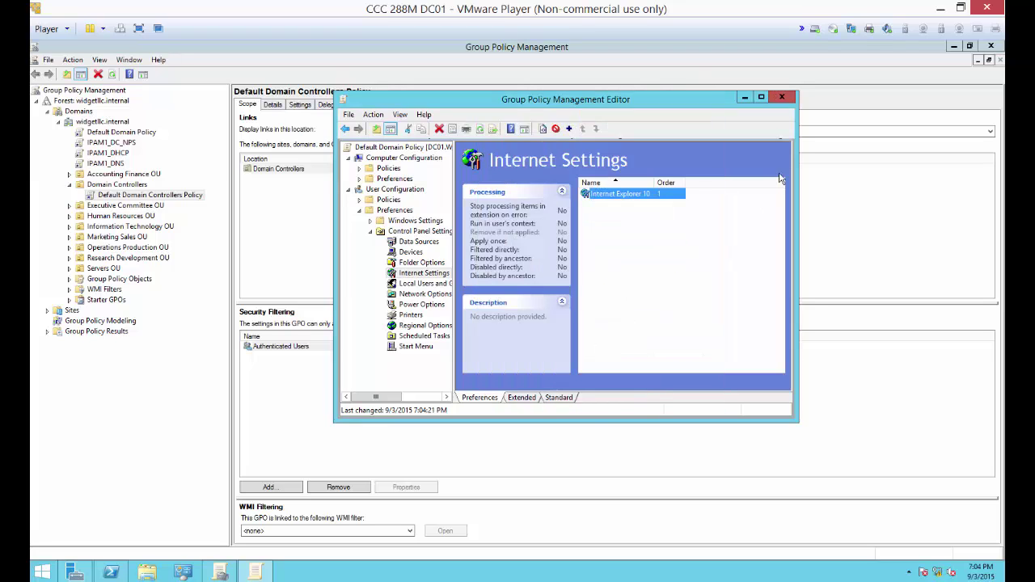
{"action": "left_click", "coordinate": [781, 95]}
Switch to the Windows 8 client, close Internet Explorer and run gpupdate /force in a command prompt
{"action": "mouse_move", "coordinate": [691, 576]}
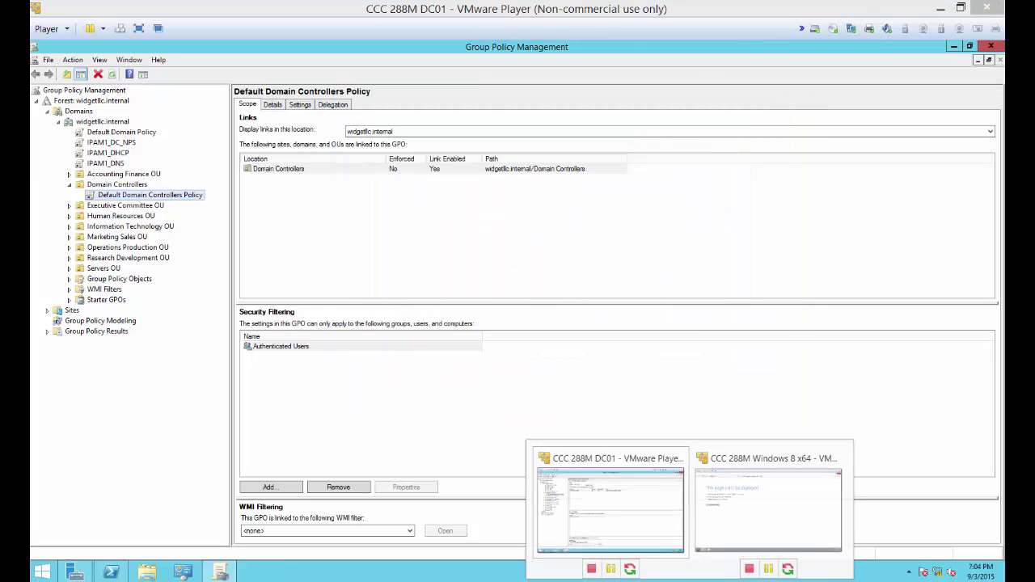
{"action": "left_click", "coordinate": [744, 511]}
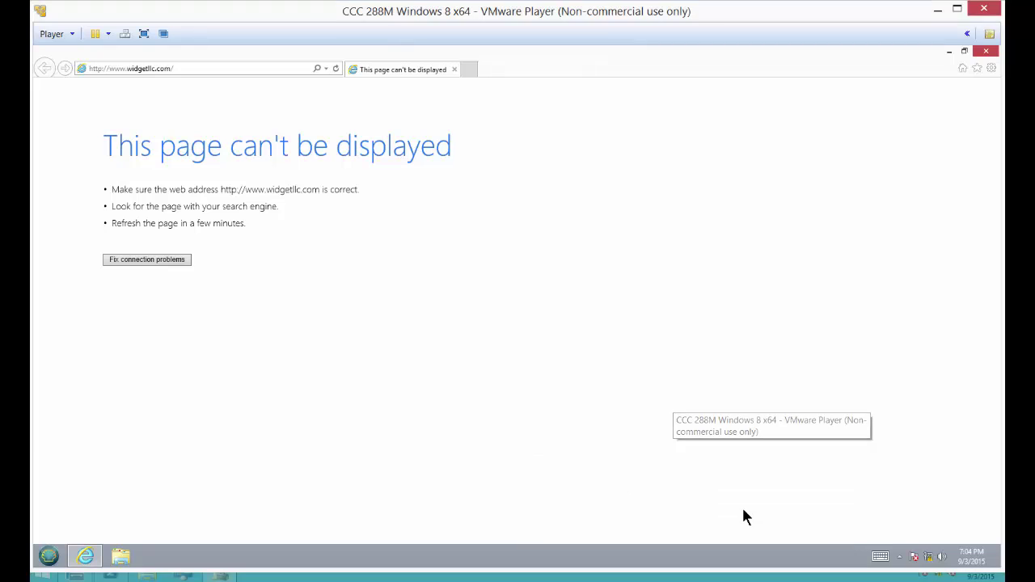
{"action": "left_click", "coordinate": [986, 52]}
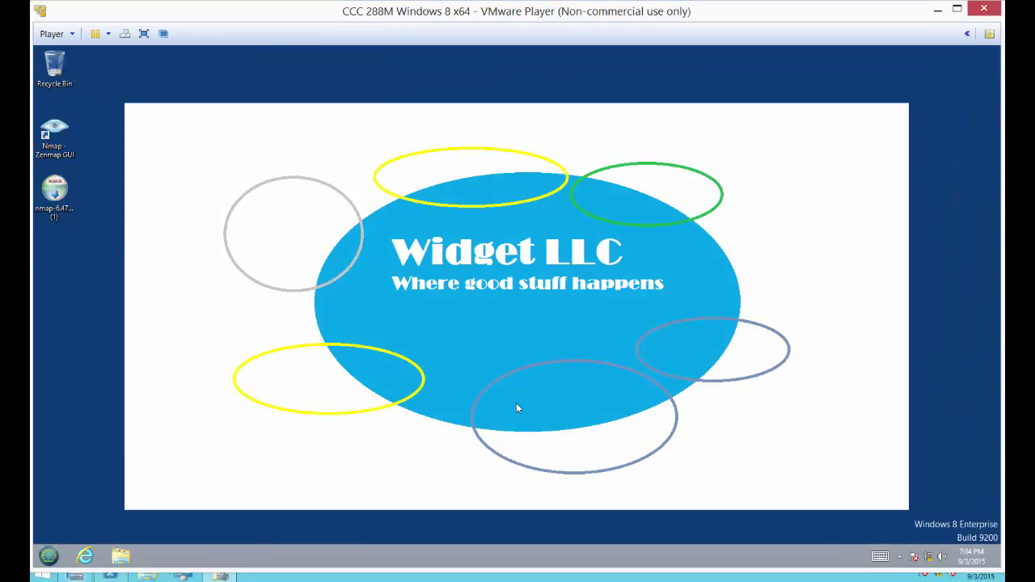
{"action": "left_click", "coordinate": [49, 554]}
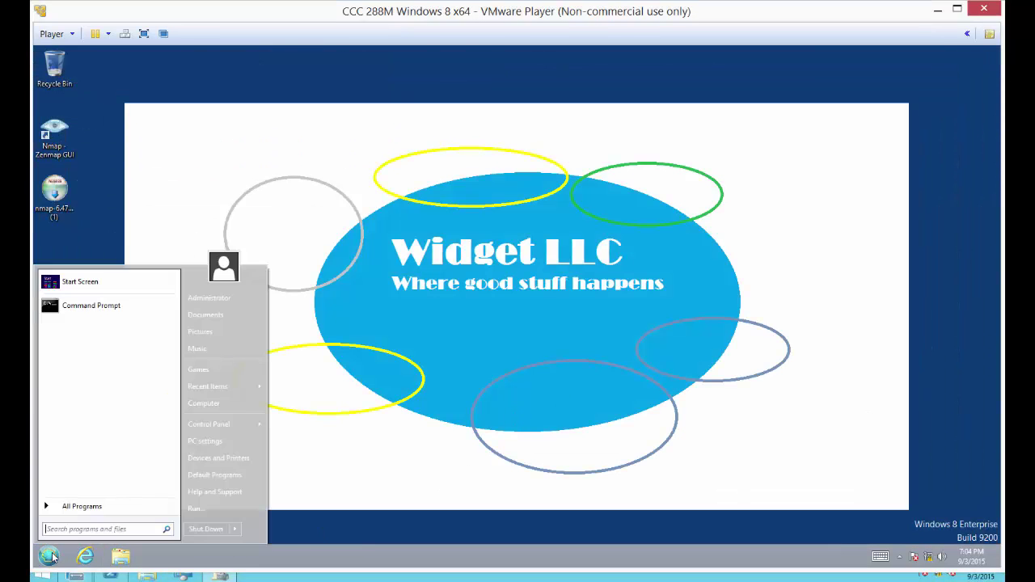
{"action": "left_click", "coordinate": [93, 305]}
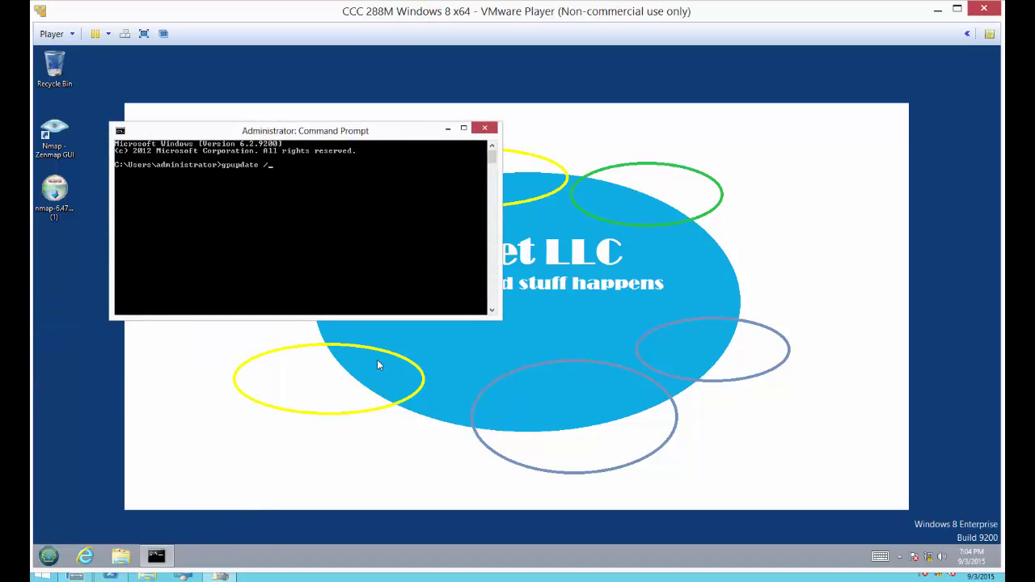
{"action": "key", "text": "Return"}
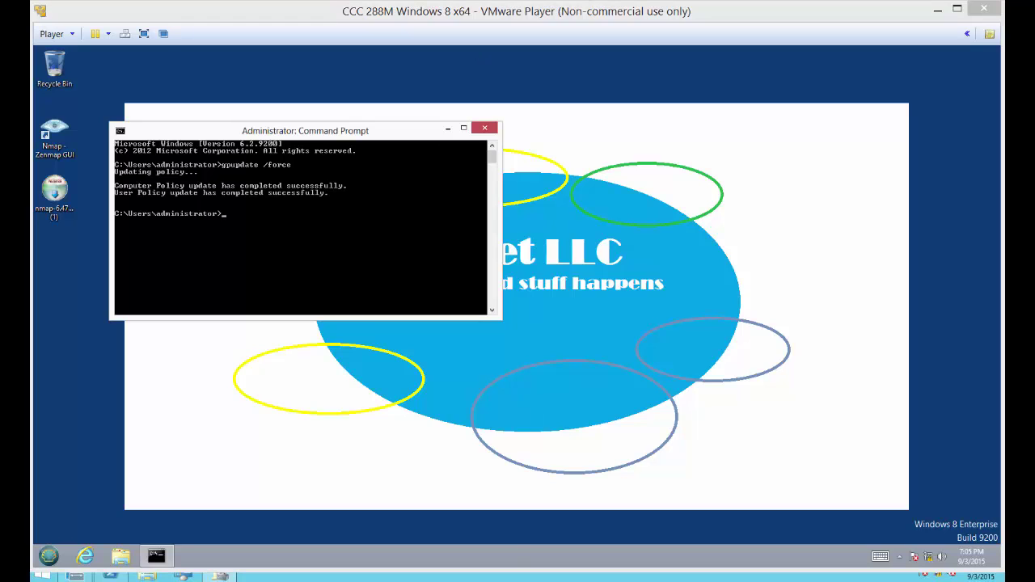
Switch to Chrome and read the Module 8 lab instructions from the deliverables through the Problem employees section
{"action": "mouse_move", "coordinate": [200, 580]}
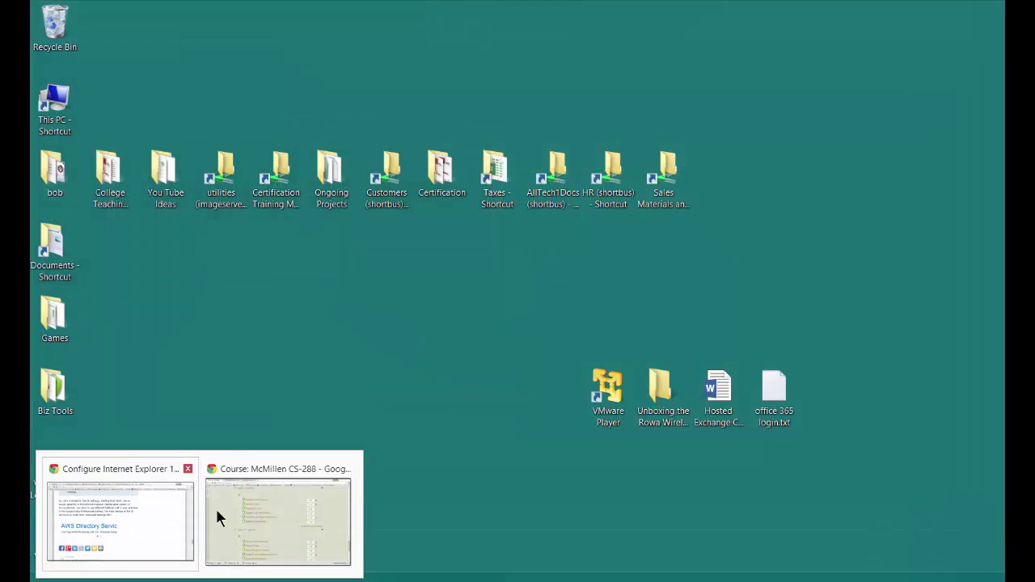
{"action": "left_click", "coordinate": [216, 507]}
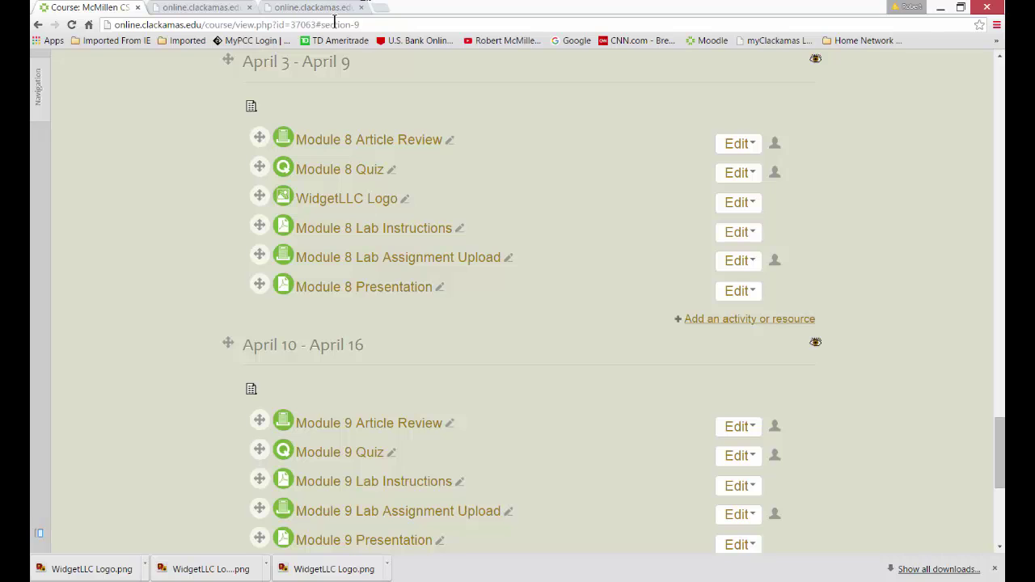
{"action": "left_click", "coordinate": [304, 10]}
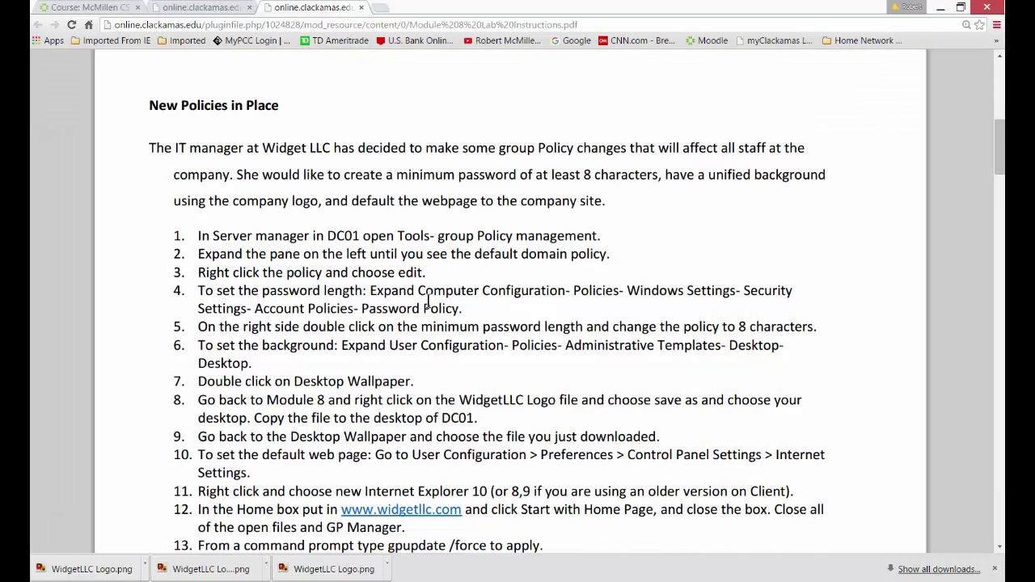
{"action": "scroll", "coordinate": [428, 301], "scroll_direction": "down", "scroll_amount": 5}
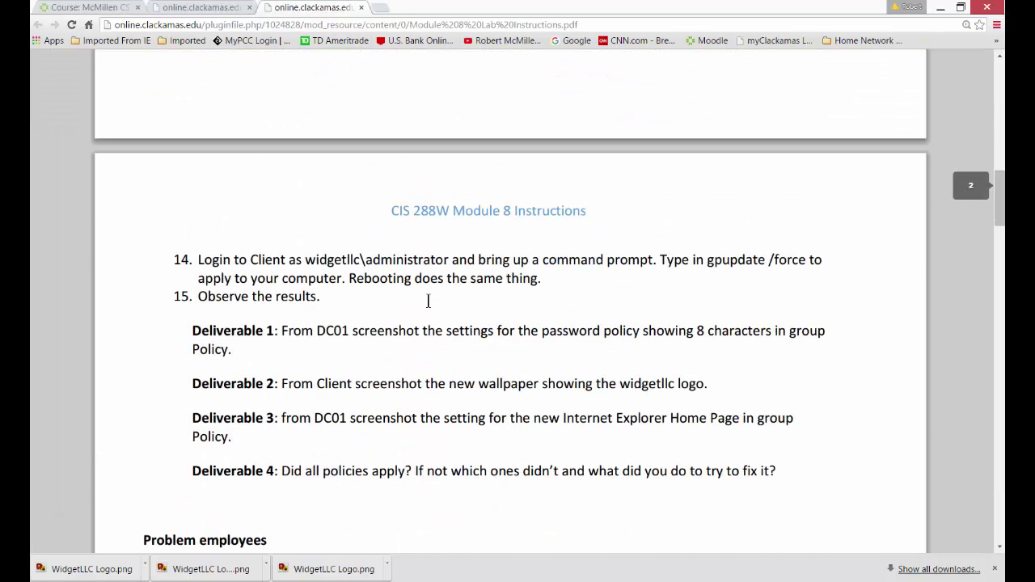
{"action": "scroll", "coordinate": [429, 301], "scroll_direction": "down", "scroll_amount": 4}
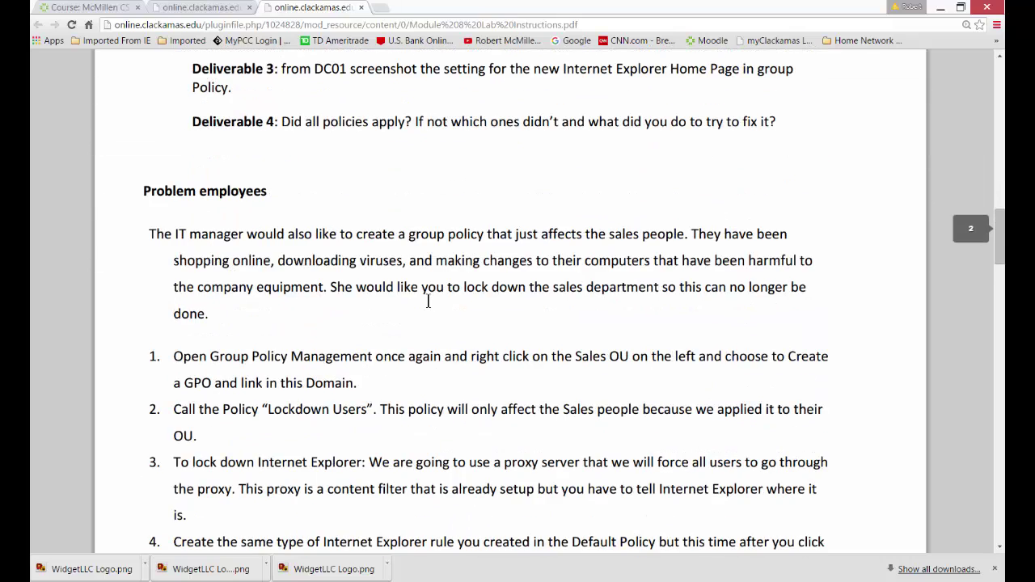
Read the Problem employees instructions through the downloads lockdown item, and switch back to DC01
{"action": "scroll", "coordinate": [428, 301], "scroll_direction": "down", "scroll_amount": 3}
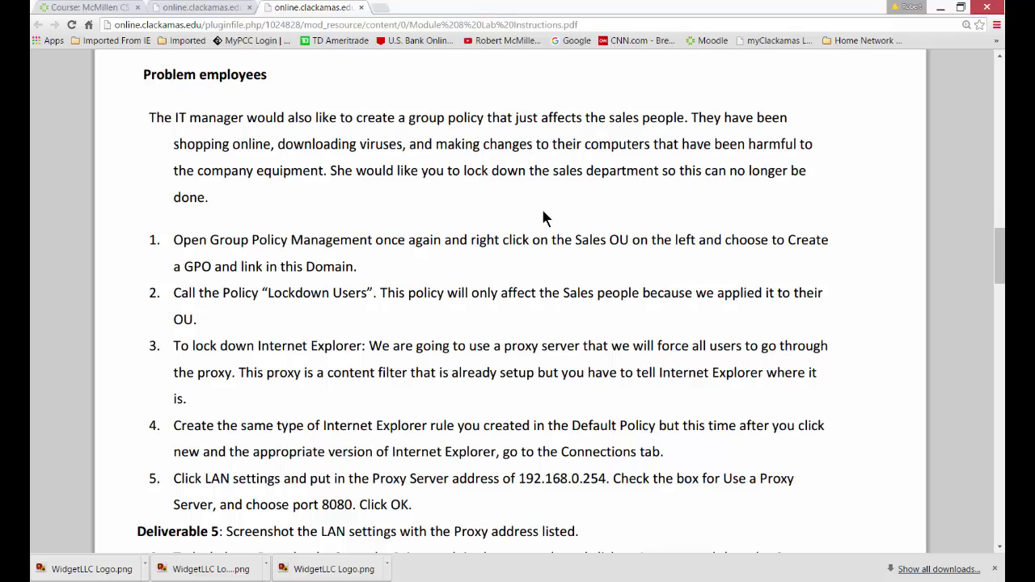
{"action": "scroll", "coordinate": [541, 207], "scroll_direction": "down", "scroll_amount": 3}
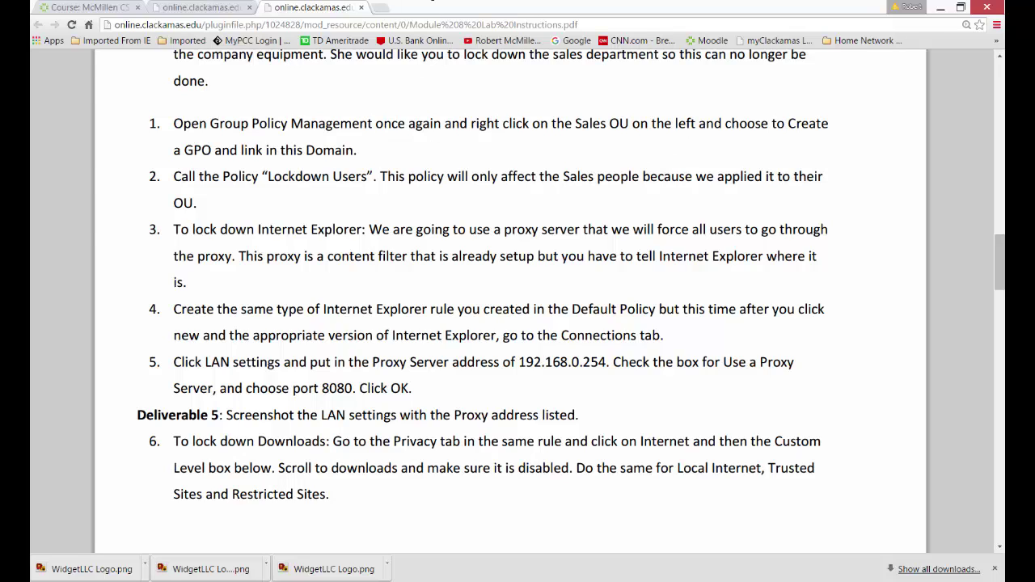
{"action": "key", "text": "alt+Tab"}
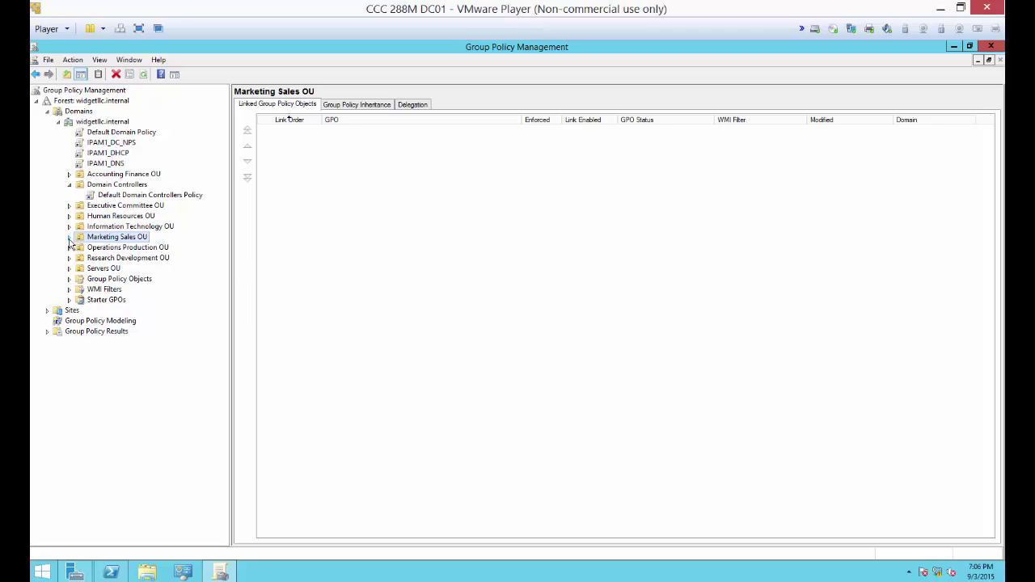
Create a GPO named Lockdown Users and link it to the Marketing Sales OU
{"action": "left_click", "coordinate": [69, 239]}
{"action": "right_click", "coordinate": [100, 240]}
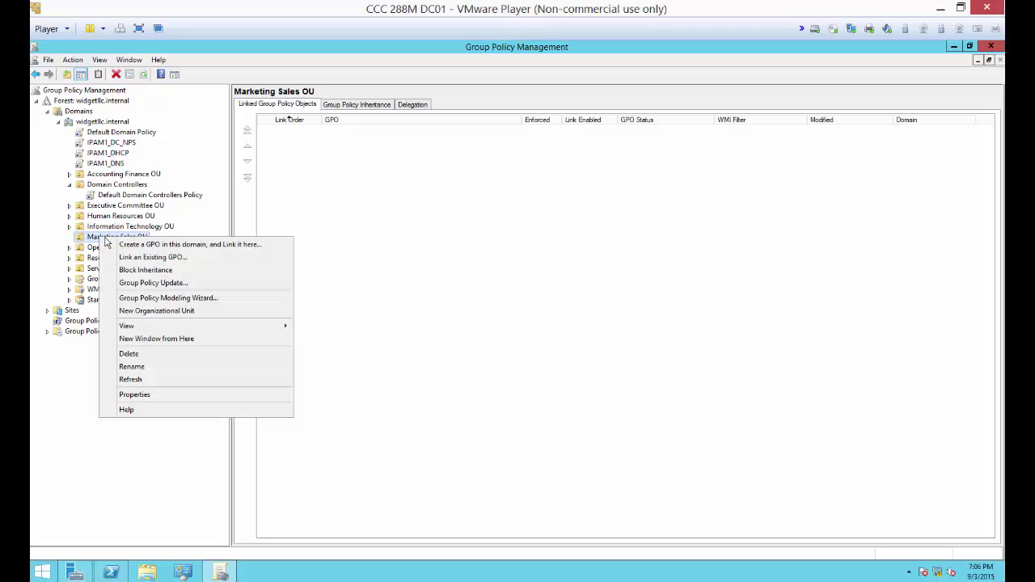
{"action": "left_click", "coordinate": [206, 244]}
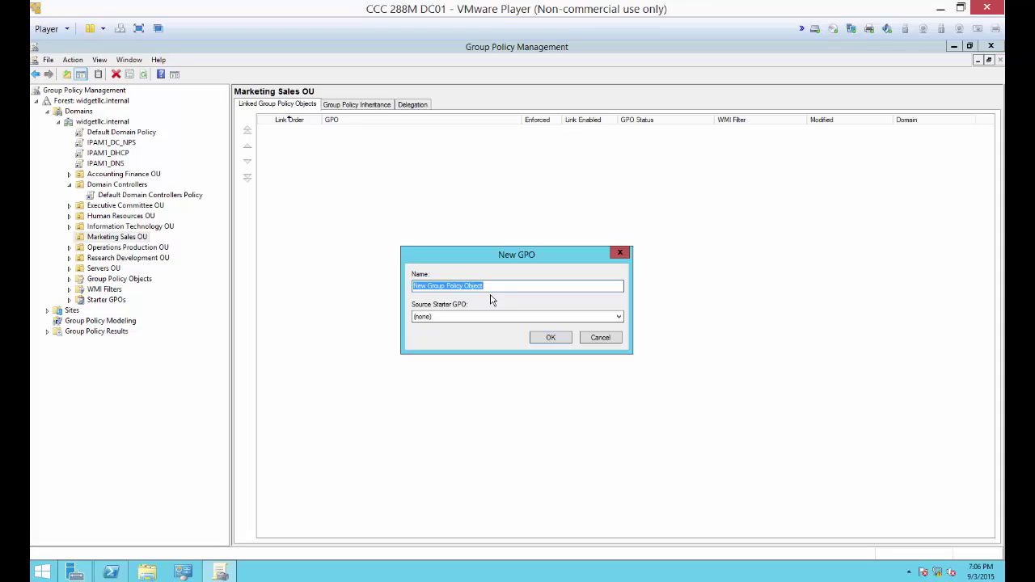
{"action": "type", "text": "Lockdown Users"}
{"action": "key", "text": "Return"}
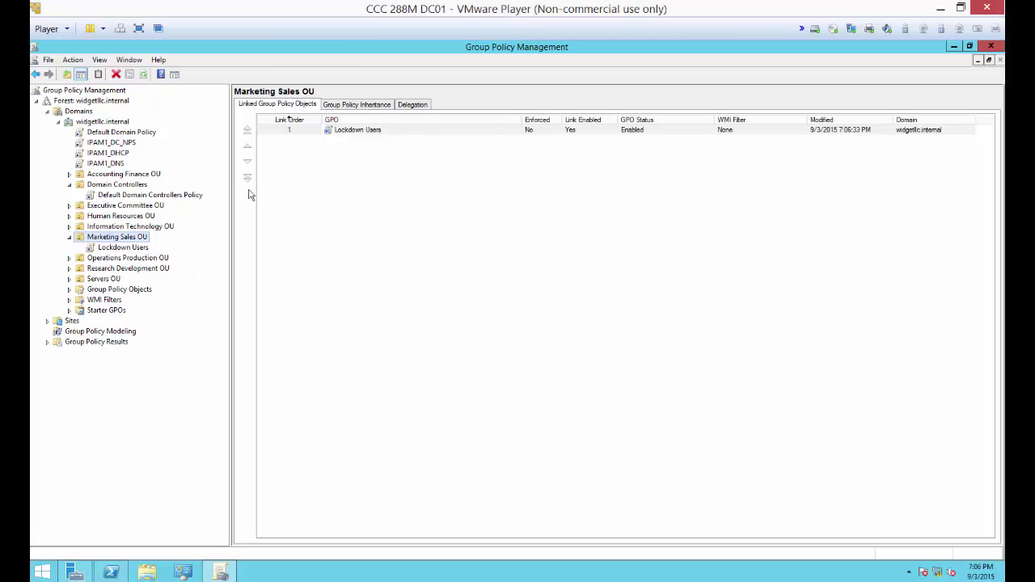
Open the Lockdown Users GPO for editing and go to Internet Settings in the user Control Panel preferences
{"action": "right_click", "coordinate": [327, 131]}
{"action": "left_click", "coordinate": [350, 135]}
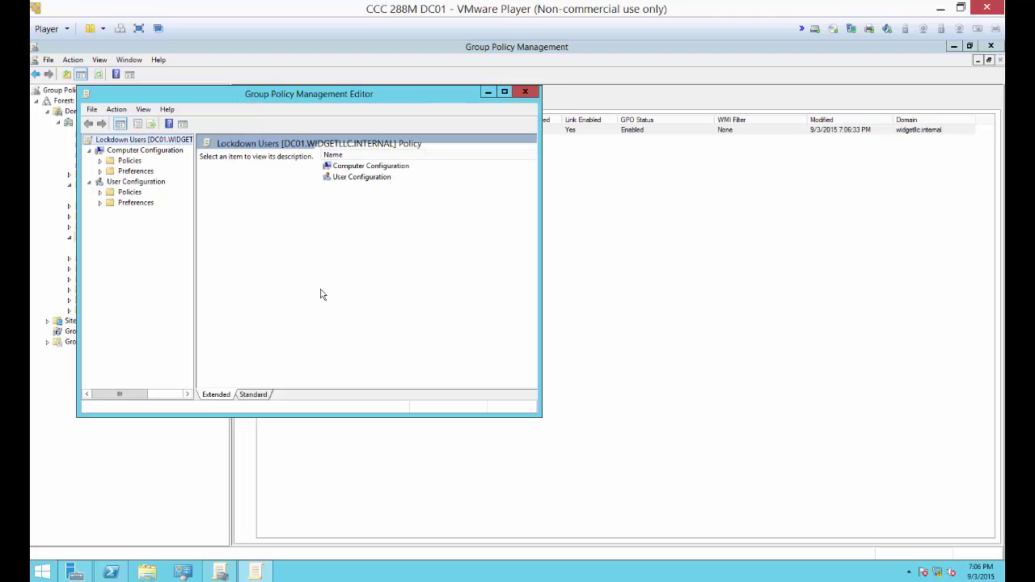
{"action": "left_click", "coordinate": [100, 204]}
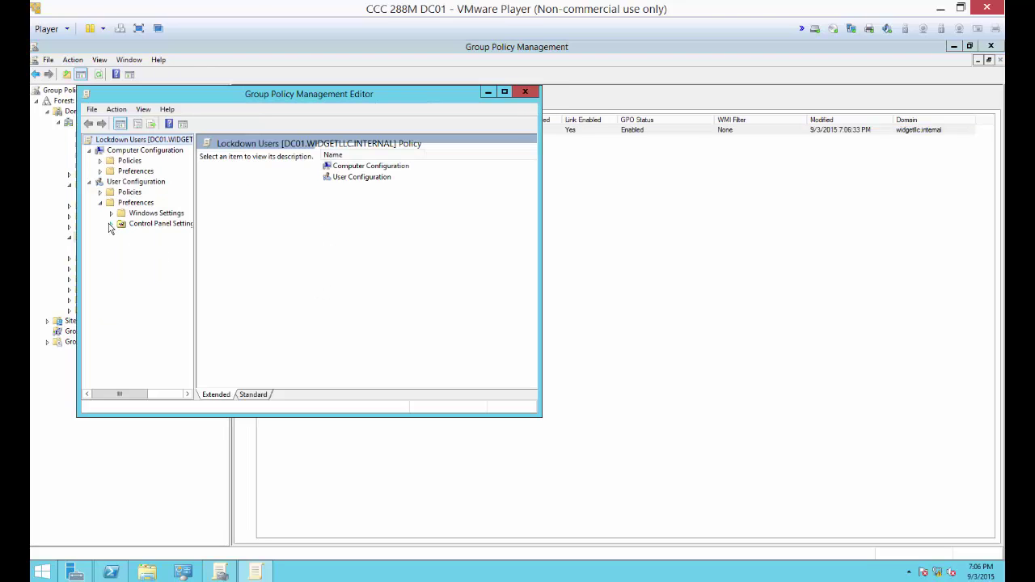
{"action": "left_click", "coordinate": [110, 224]}
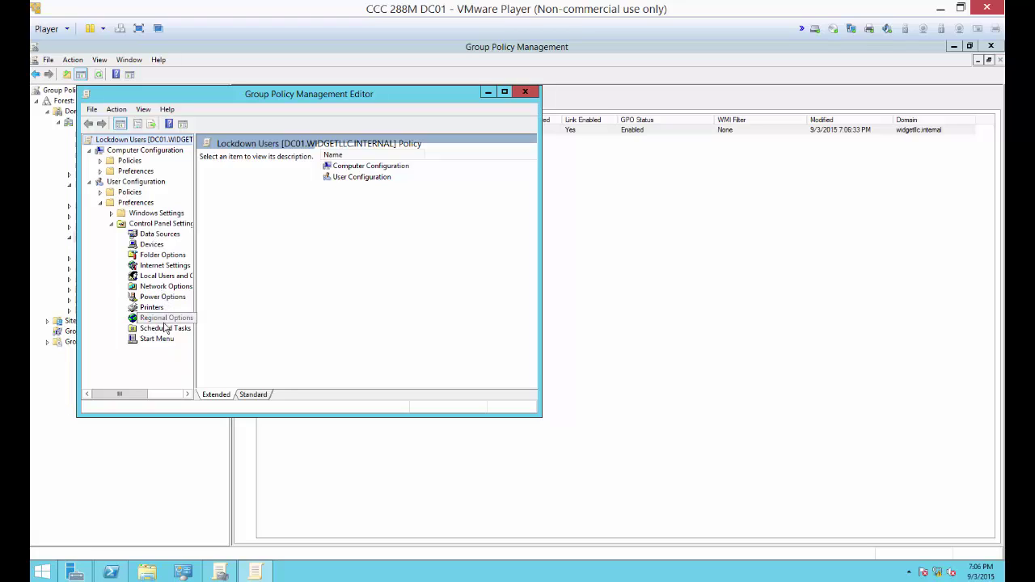
{"action": "left_click", "coordinate": [169, 265]}
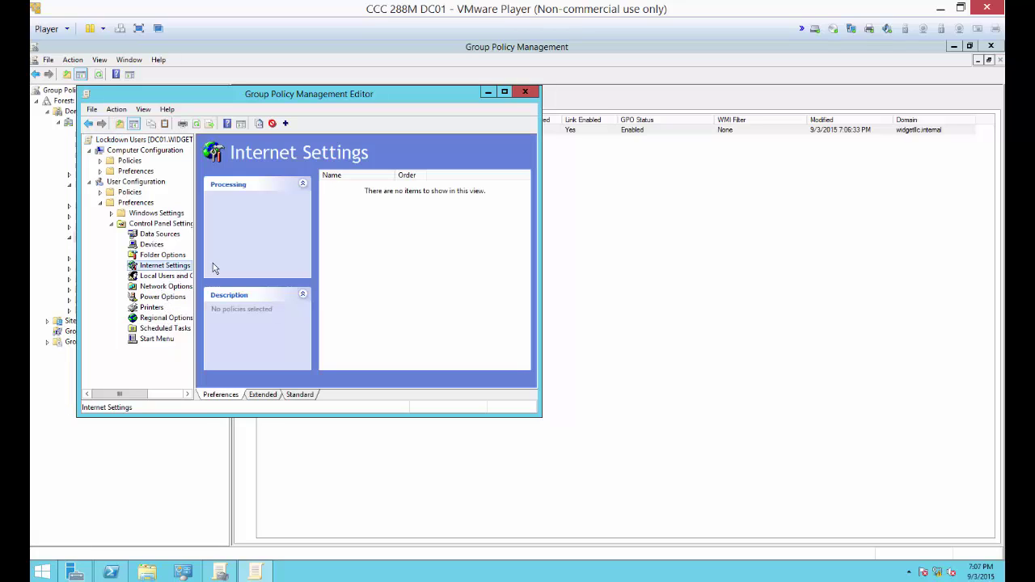
Start a new Internet Explorer 10 preference item and open its LAN settings
{"action": "right_click", "coordinate": [388, 215]}
{"action": "mouse_move", "coordinate": [412, 227]}
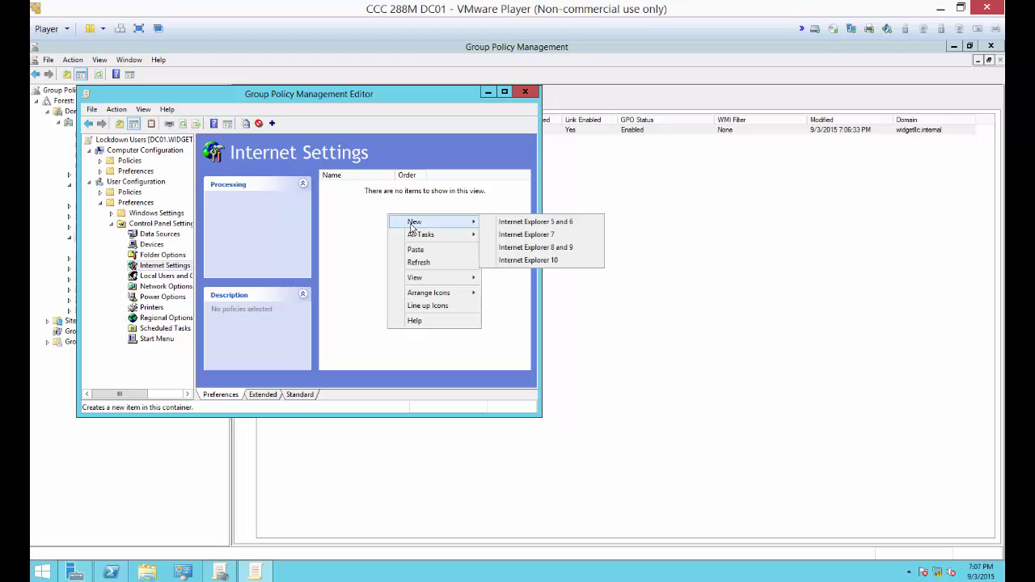
{"action": "left_click", "coordinate": [529, 261]}
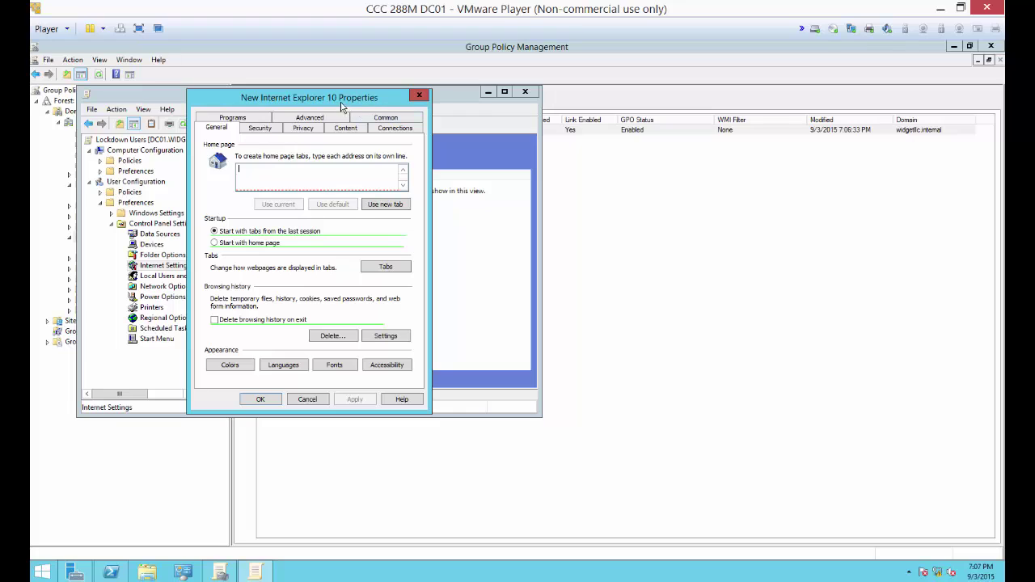
{"action": "left_click_drag", "start_coordinate": [342, 105], "coordinate": [527, 143]}
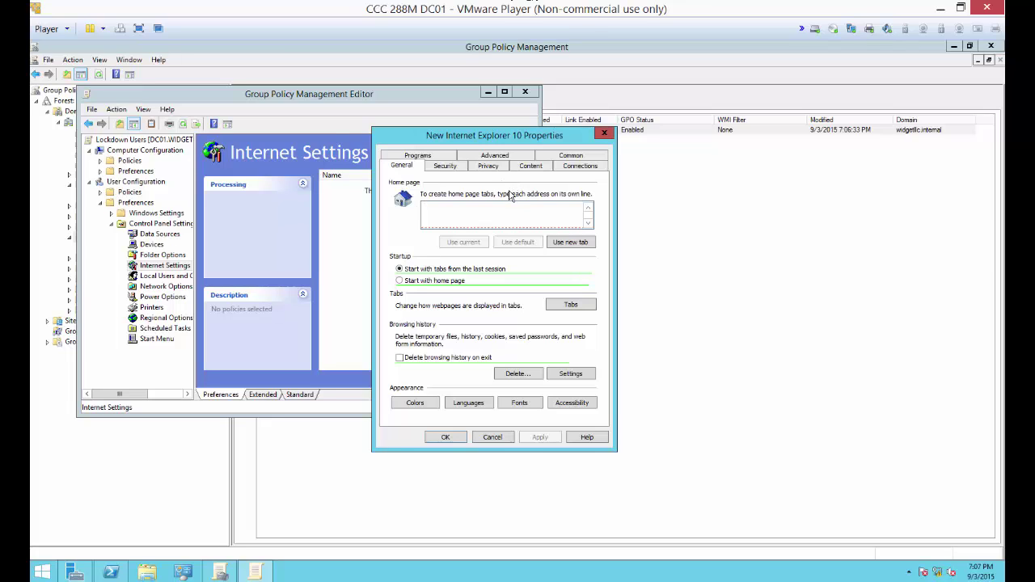
{"action": "left_click", "coordinate": [573, 170]}
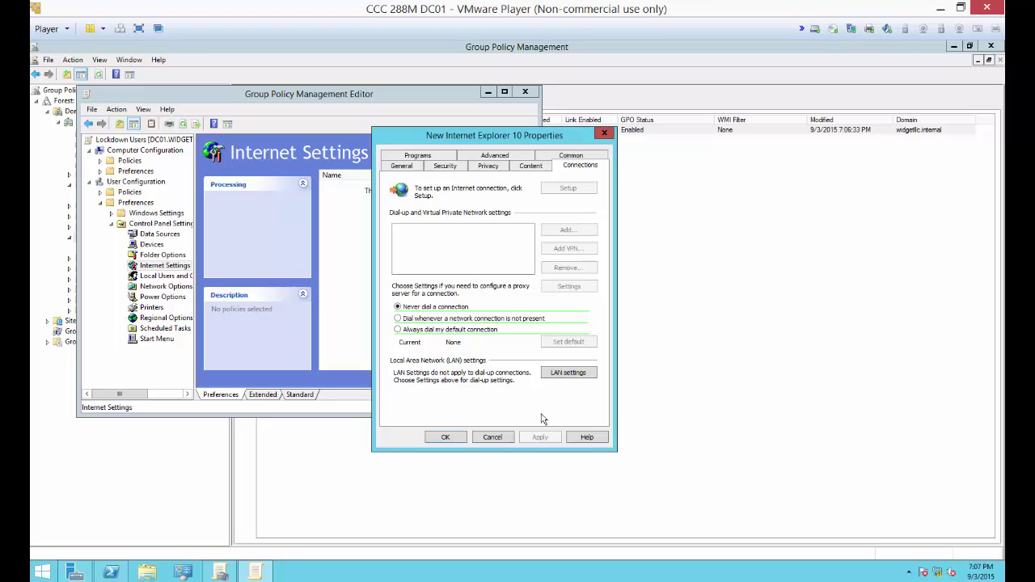
{"action": "left_click", "coordinate": [551, 376]}
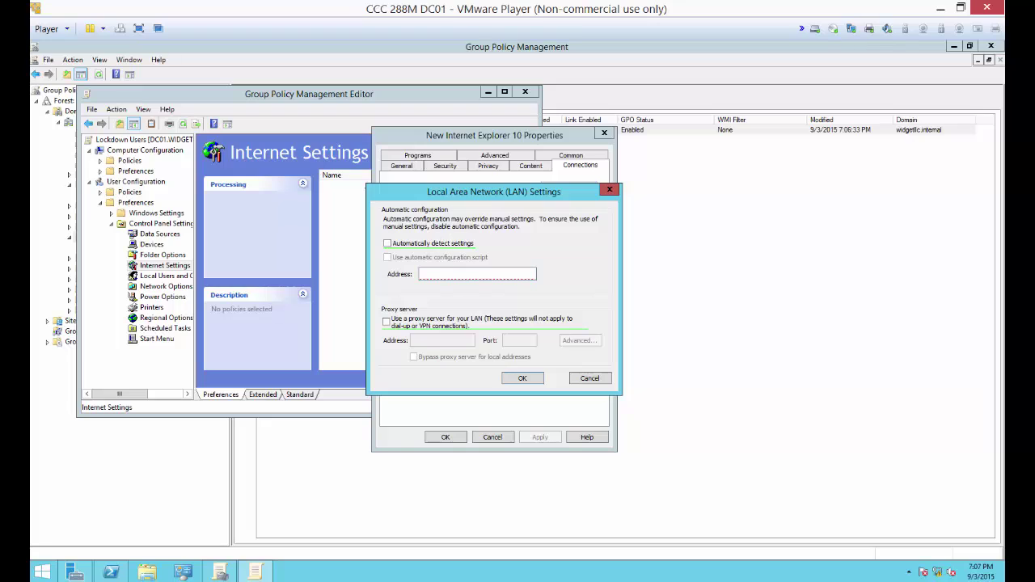
Enable the LAN proxy server with address 192.168.0.254 and port 8080, and save the Internet Explorer 10 item
{"action": "left_click", "coordinate": [388, 322]}
{"action": "left_click", "coordinate": [429, 340]}
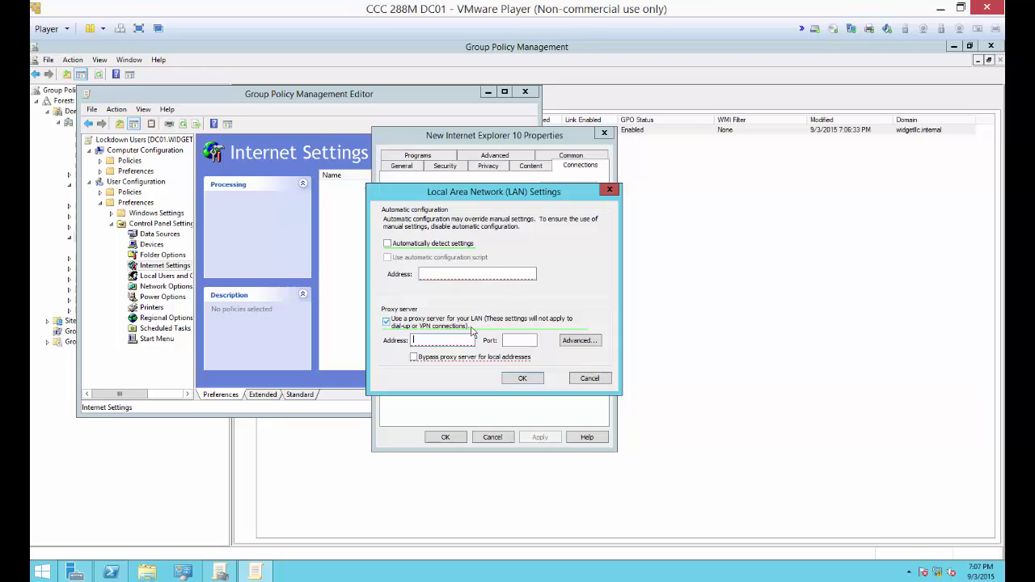
{"action": "type", "text": "192.168.0.254"}
{"action": "left_click", "coordinate": [520, 339]}
{"action": "type", "text": "8080"}
{"action": "left_click", "coordinate": [521, 380]}
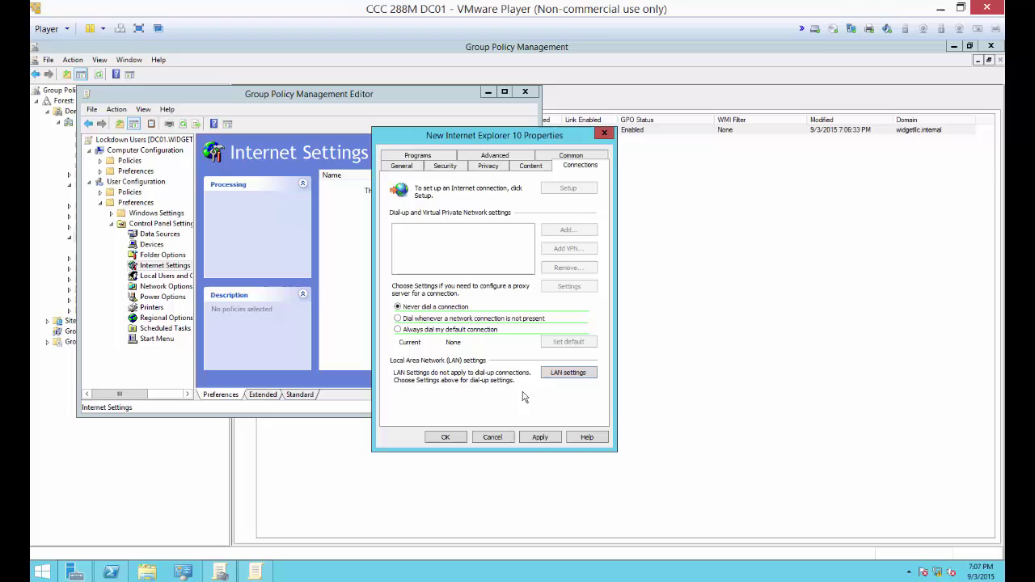
{"action": "left_click", "coordinate": [542, 437]}
{"action": "left_click", "coordinate": [447, 438]}
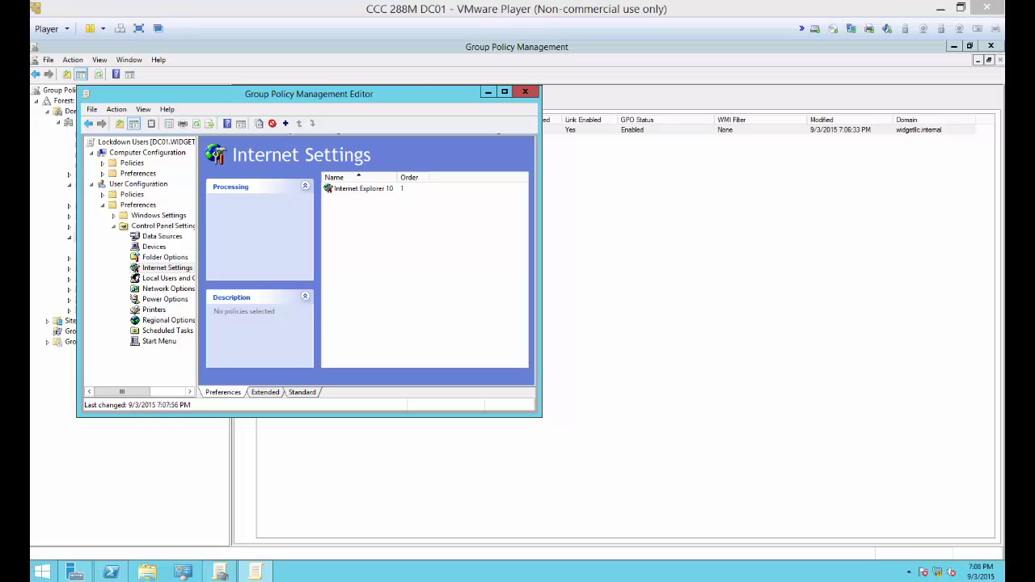
Enable Prohibit access to Control Panel and PC settings in the user Administrative Templates, and close the policy editor
{"action": "left_click", "coordinate": [506, 93]}
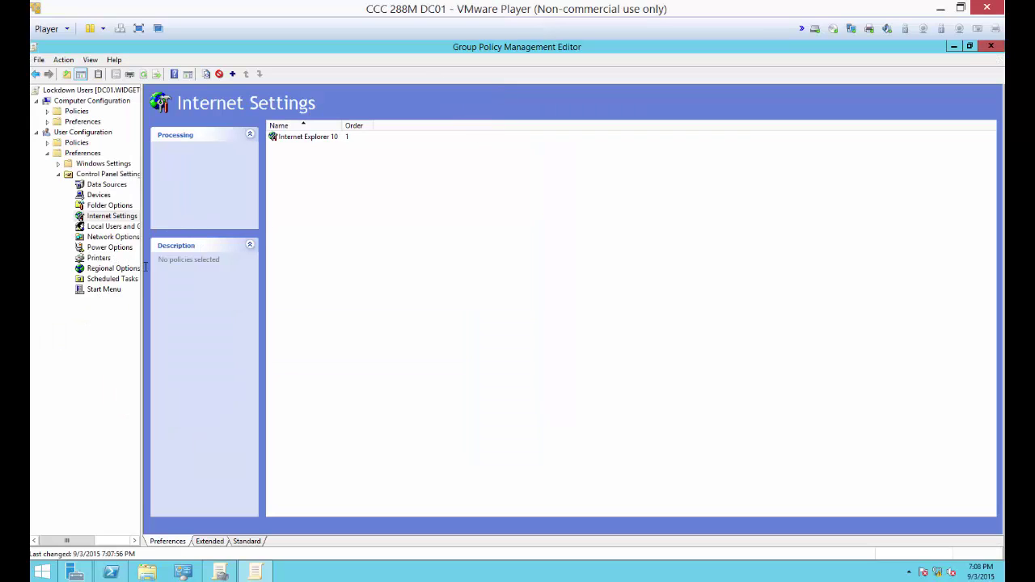
{"action": "left_click_drag", "start_coordinate": [144, 269], "coordinate": [280, 279]}
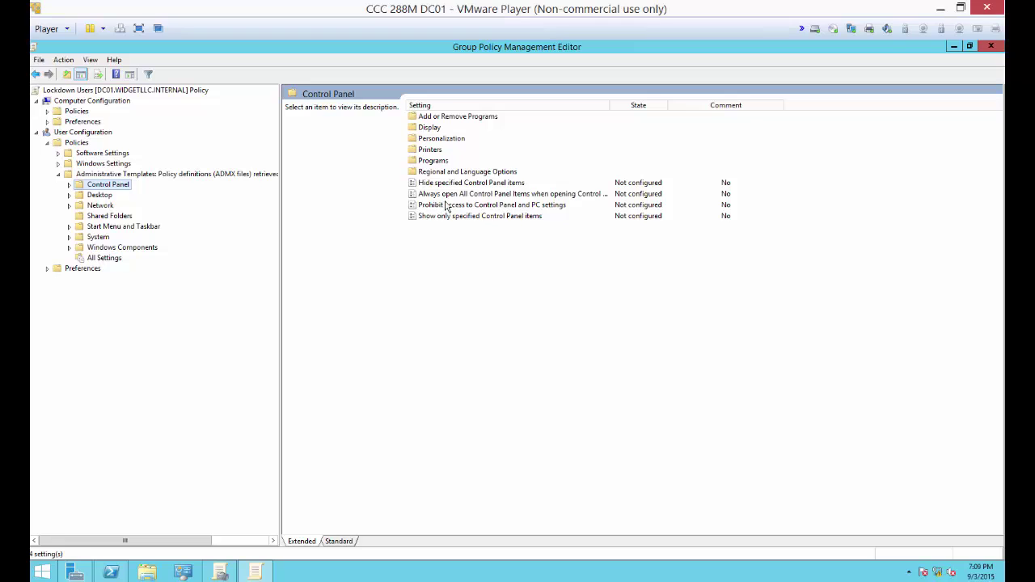
{"action": "double_click", "coordinate": [475, 206]}
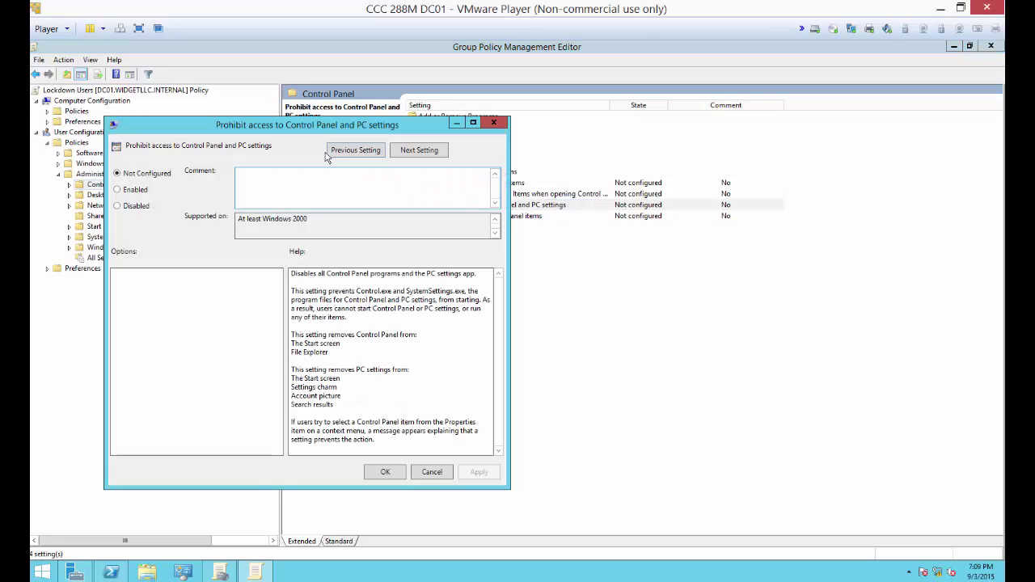
{"action": "left_click_drag", "start_coordinate": [290, 128], "coordinate": [439, 127]}
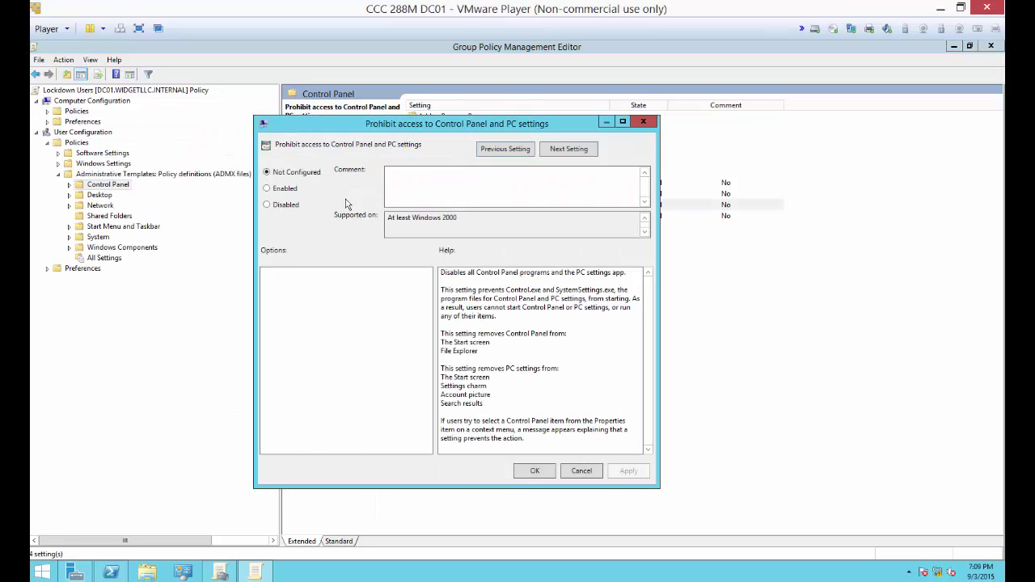
{"action": "left_click", "coordinate": [287, 188]}
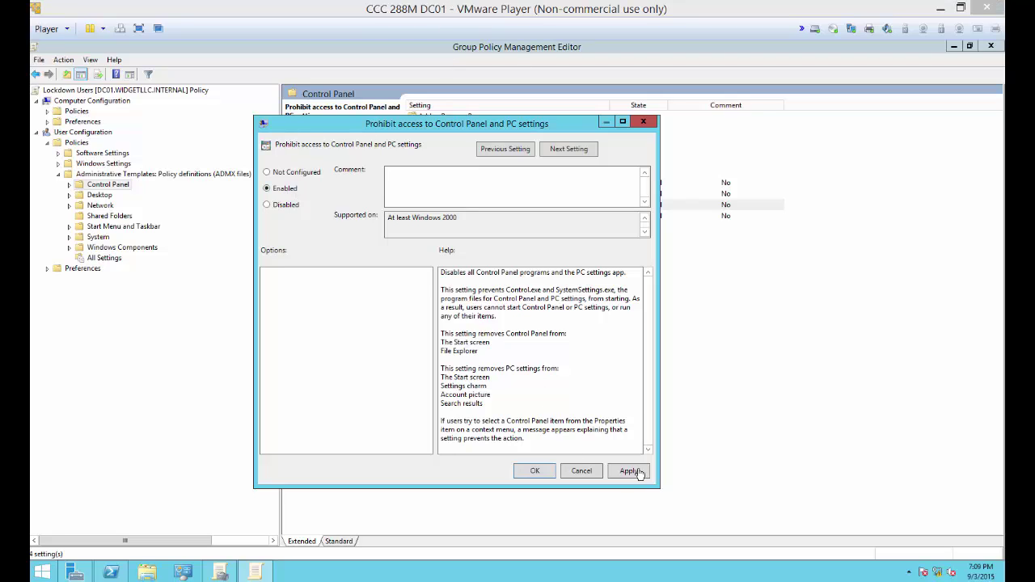
{"action": "left_click", "coordinate": [535, 473]}
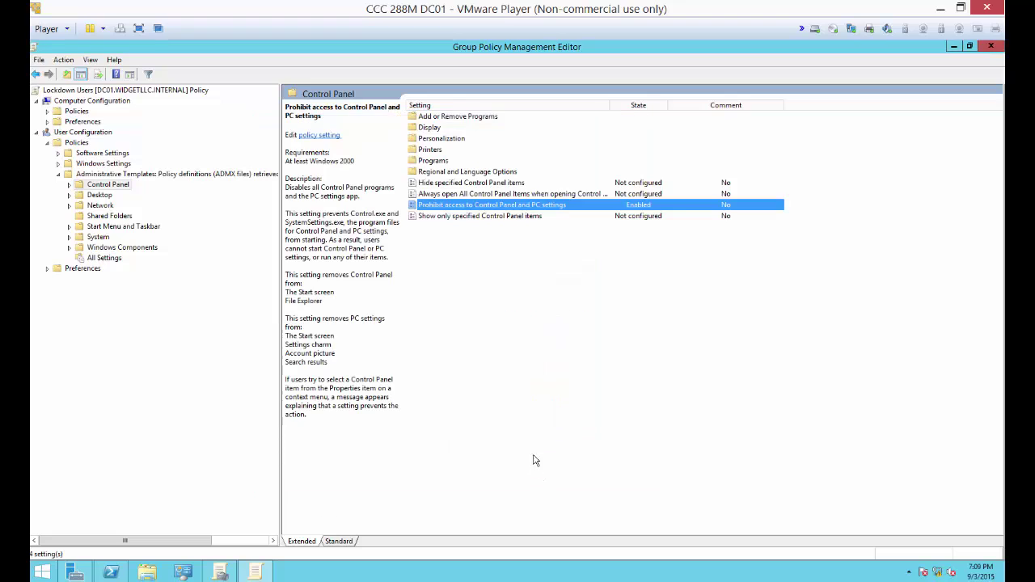
{"action": "left_click", "coordinate": [990, 47]}
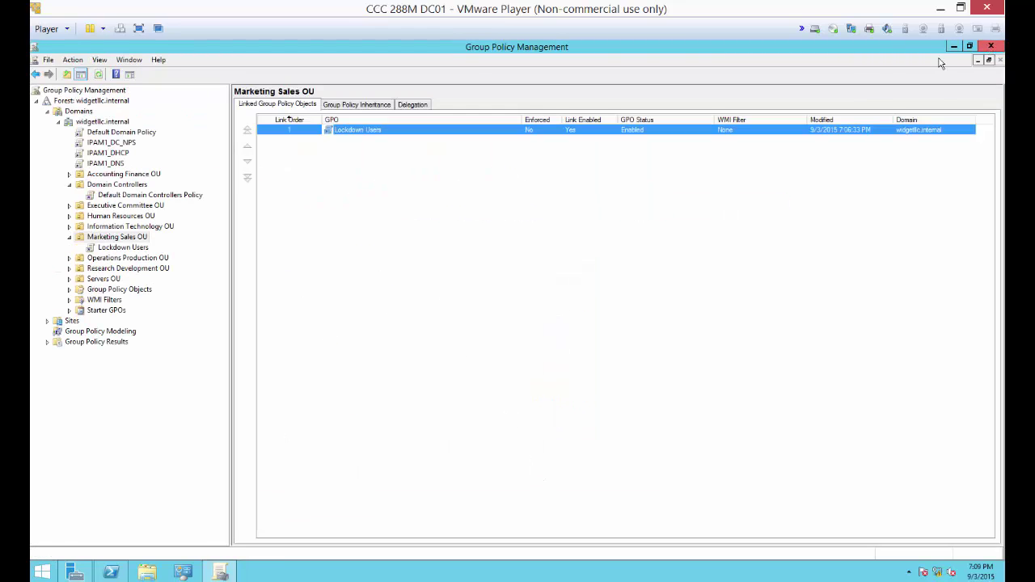
Open Active Directory Users and Computers from Server Manager, maximize it and widen the tree pane
{"action": "left_click", "coordinate": [951, 47]}
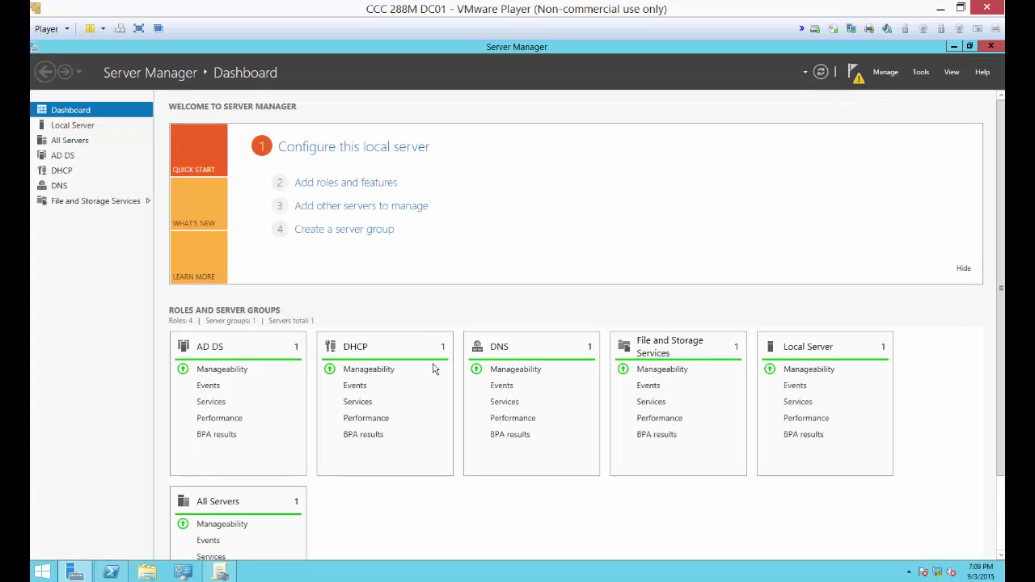
{"action": "left_click", "coordinate": [915, 73]}
{"action": "left_click", "coordinate": [893, 140]}
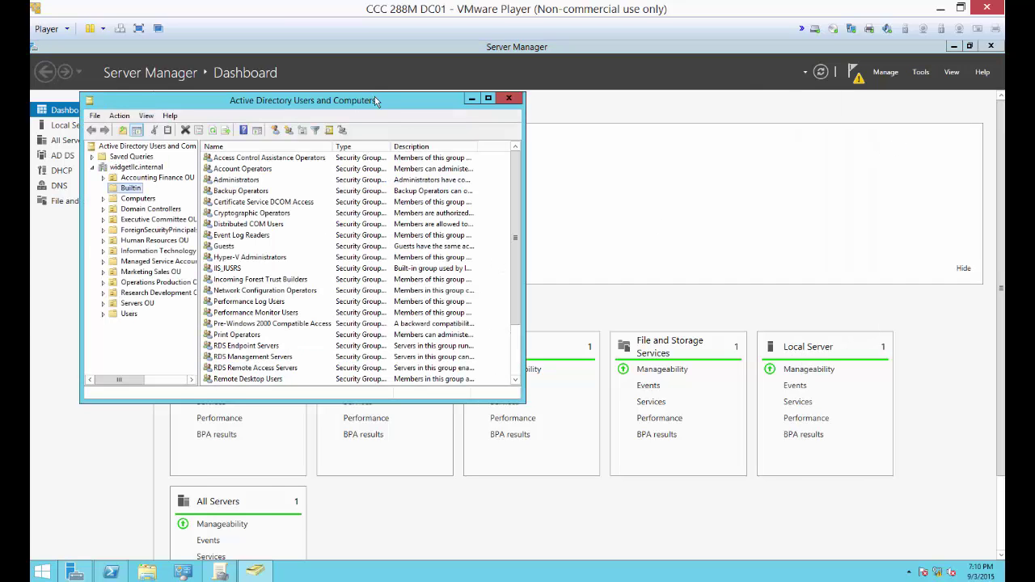
{"action": "double_click", "coordinate": [374, 100]}
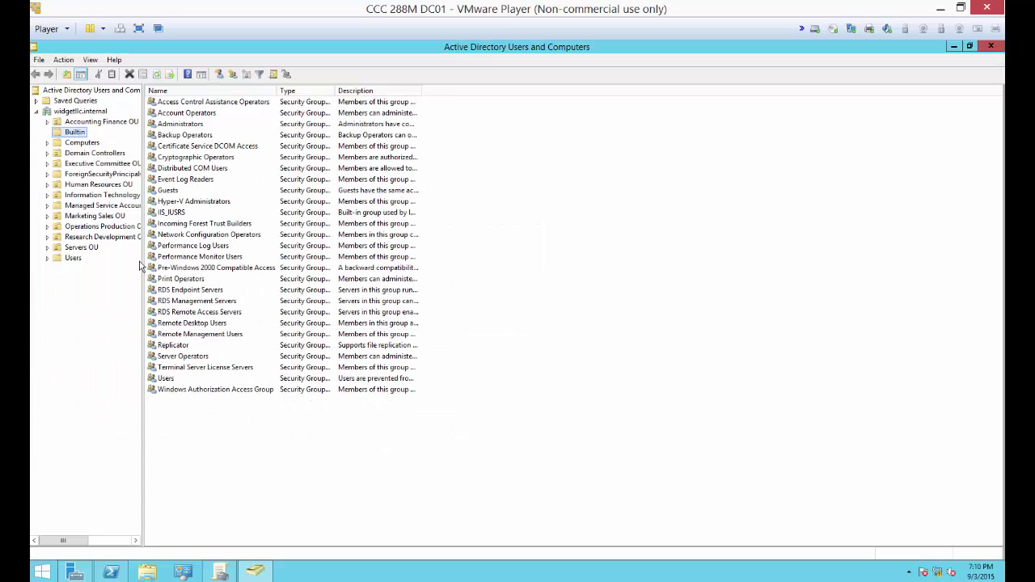
{"action": "left_click_drag", "start_coordinate": [143, 265], "coordinate": [293, 261]}
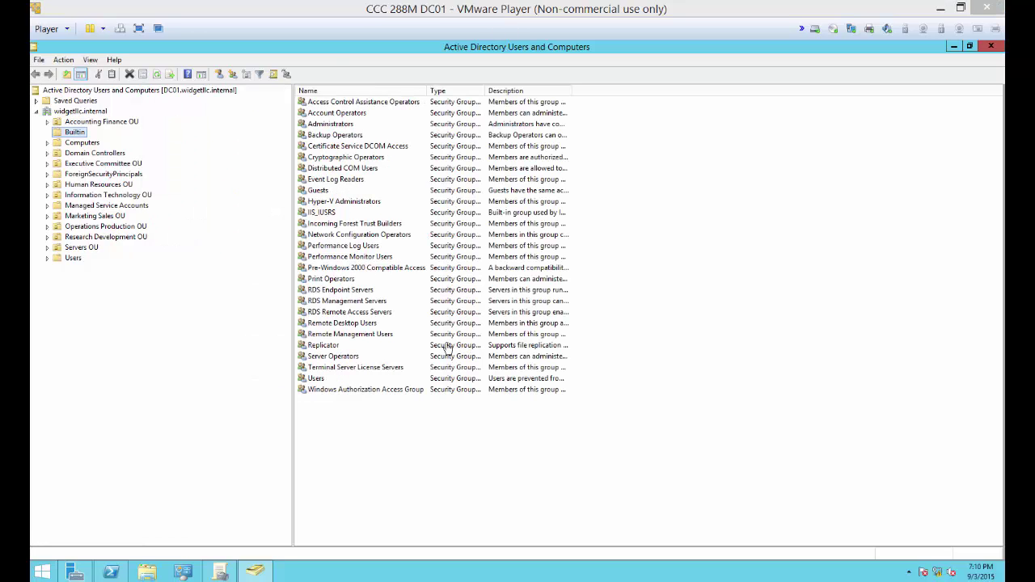
Start a new user in Marketing Sales OU with first name Client User and logon name clientuser, and continue to the password settings
{"action": "left_click", "coordinate": [113, 216]}
{"action": "right_click", "coordinate": [380, 285]}
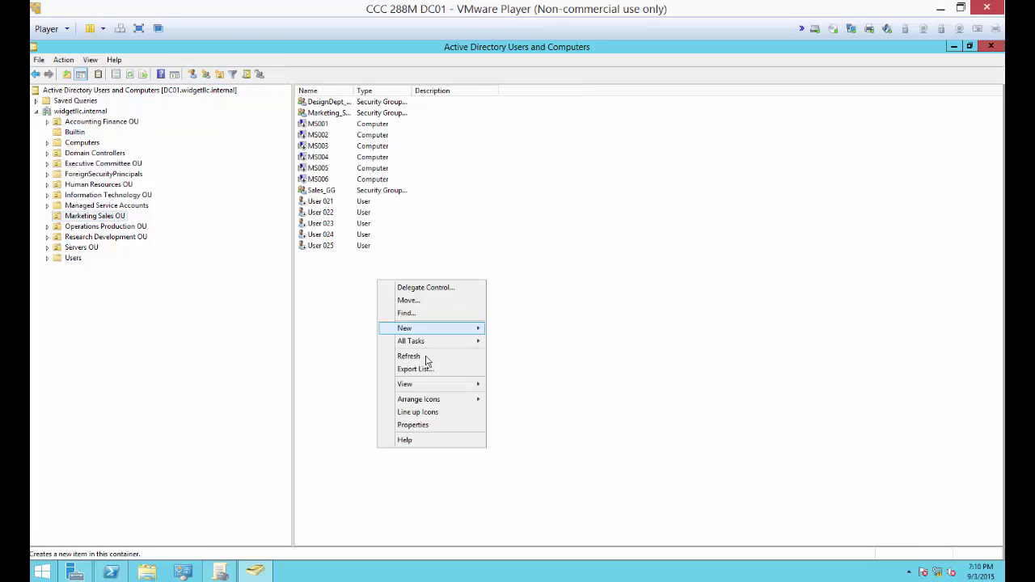
{"action": "mouse_move", "coordinate": [455, 329]}
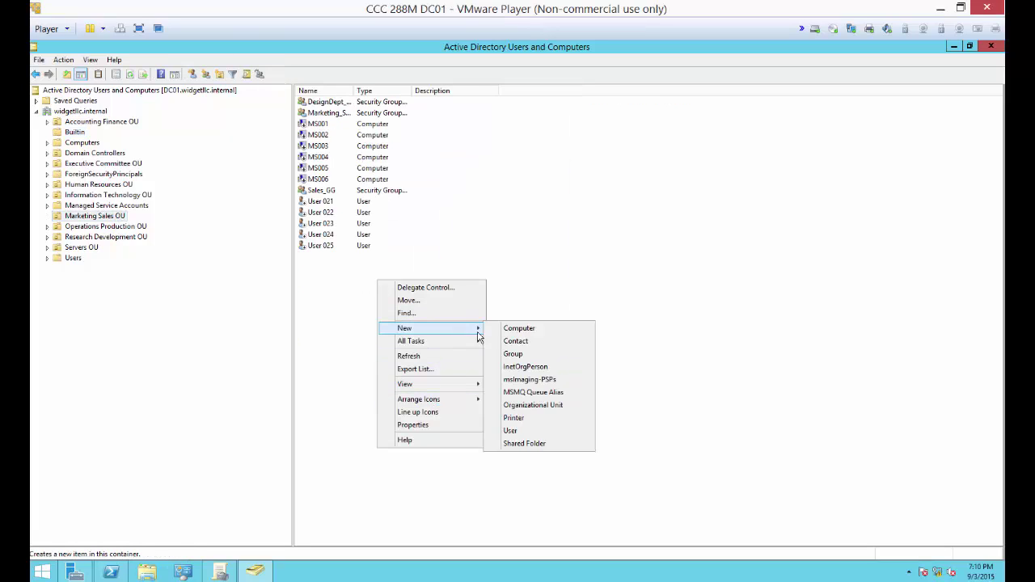
{"action": "left_click", "coordinate": [510, 430]}
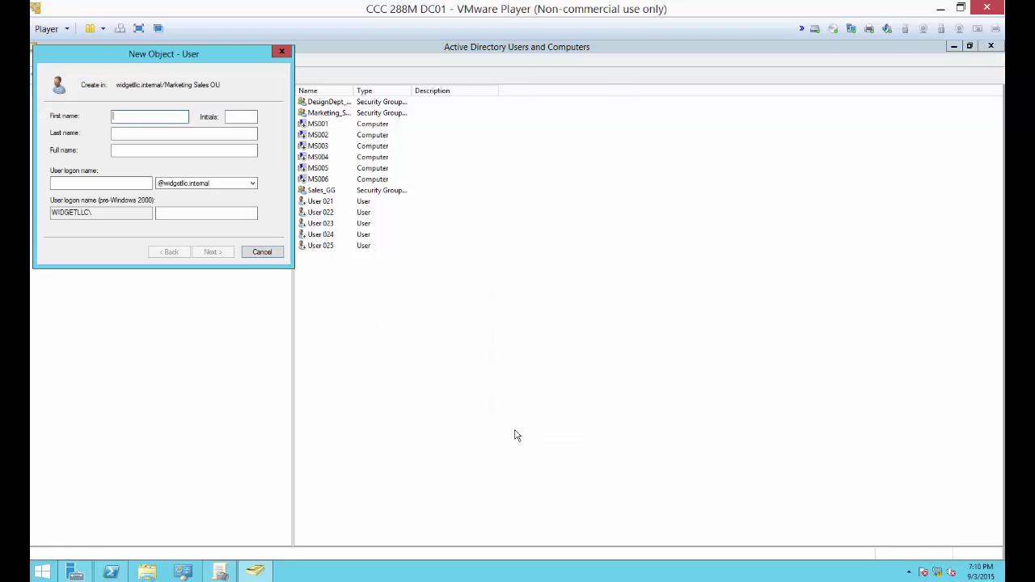
{"action": "type", "text": "Client User"}
{"action": "left_click", "coordinate": [113, 179]}
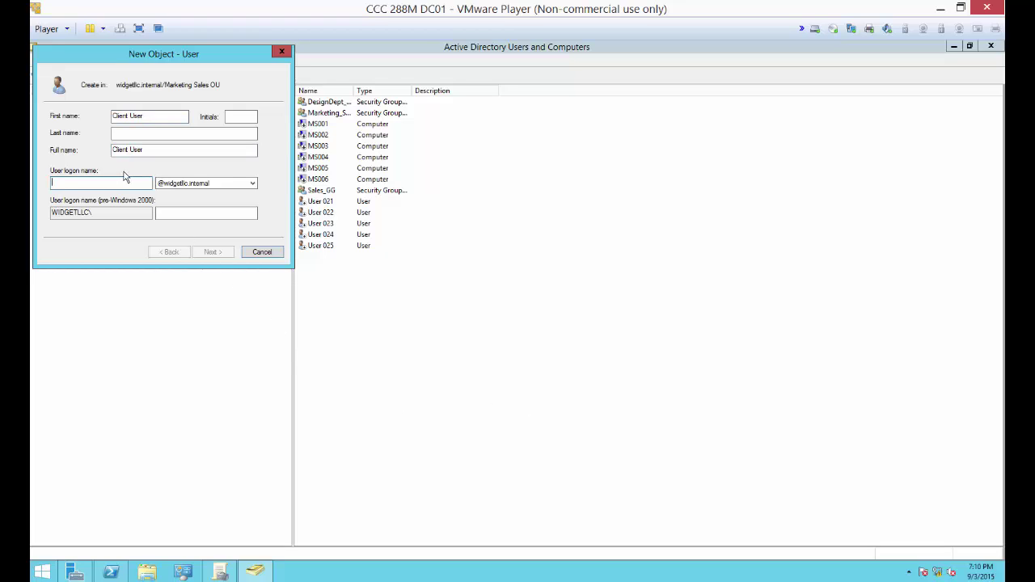
{"action": "type", "text": "clientuser"}
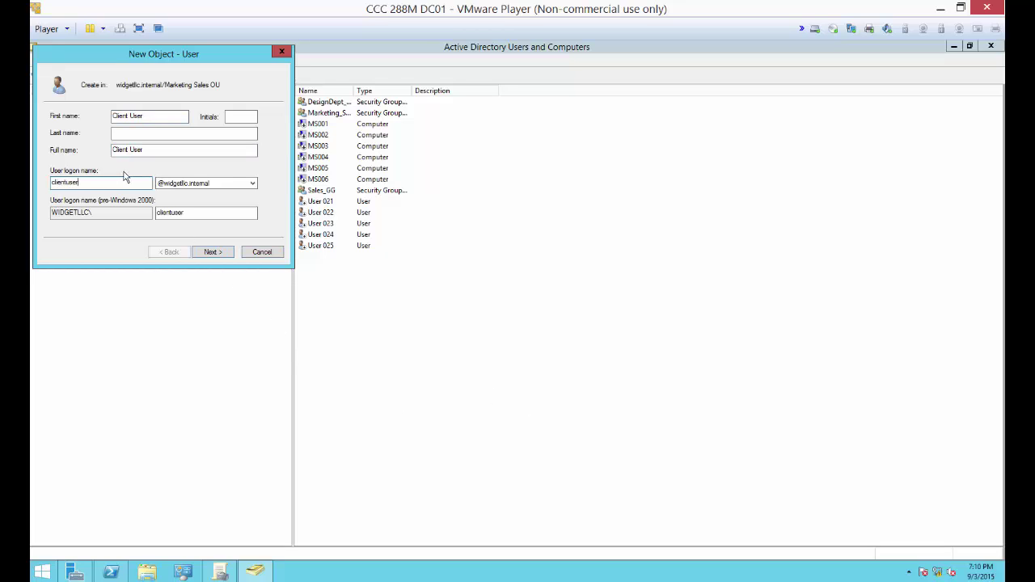
{"action": "left_click", "coordinate": [212, 251]}
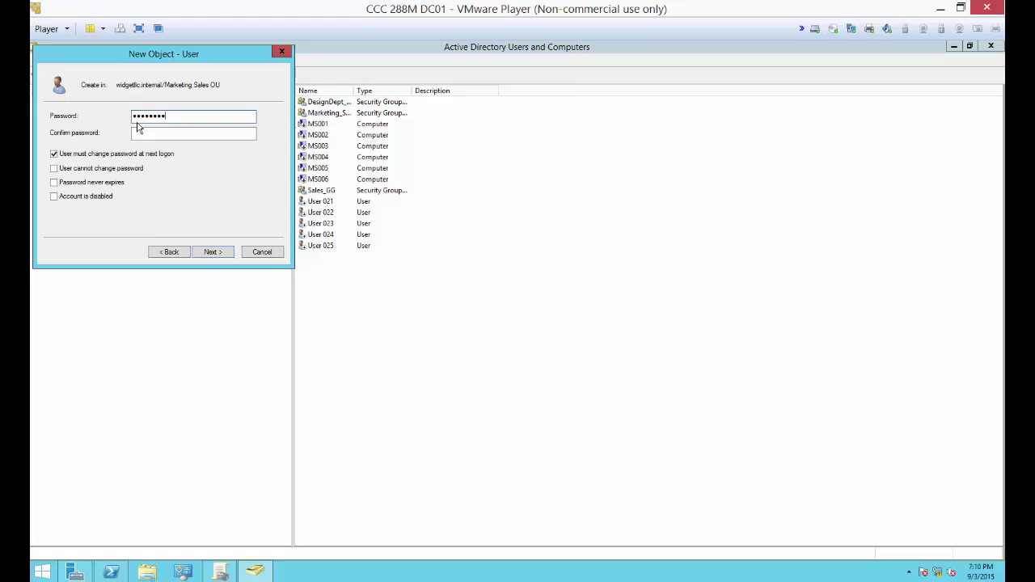
Enter and confirm the account password, replace the forced password change with Password never expires, and finish creating the user
{"action": "key", "text": "Tab"}
{"action": "left_click", "coordinate": [126, 155]}
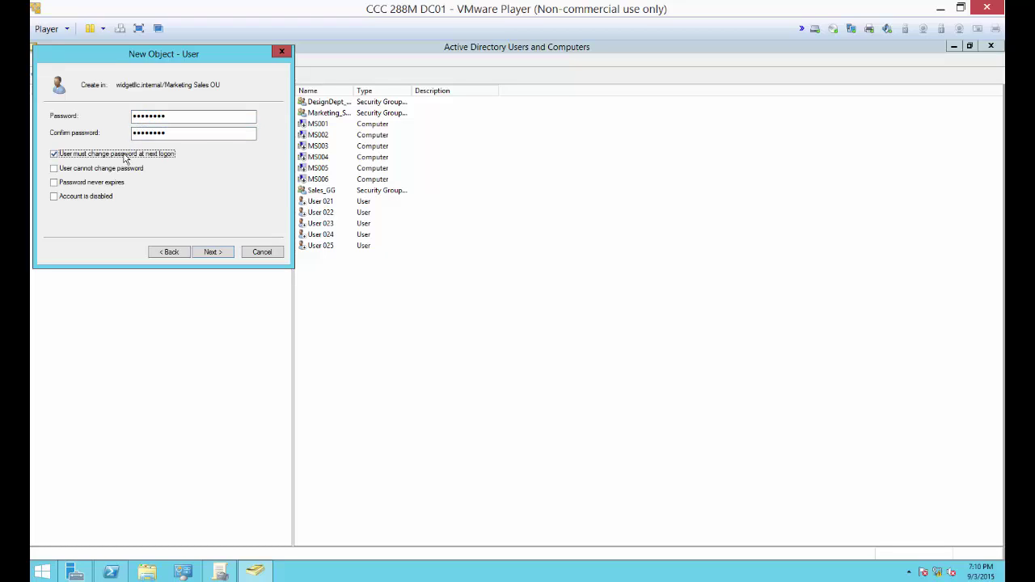
{"action": "left_click", "coordinate": [107, 185]}
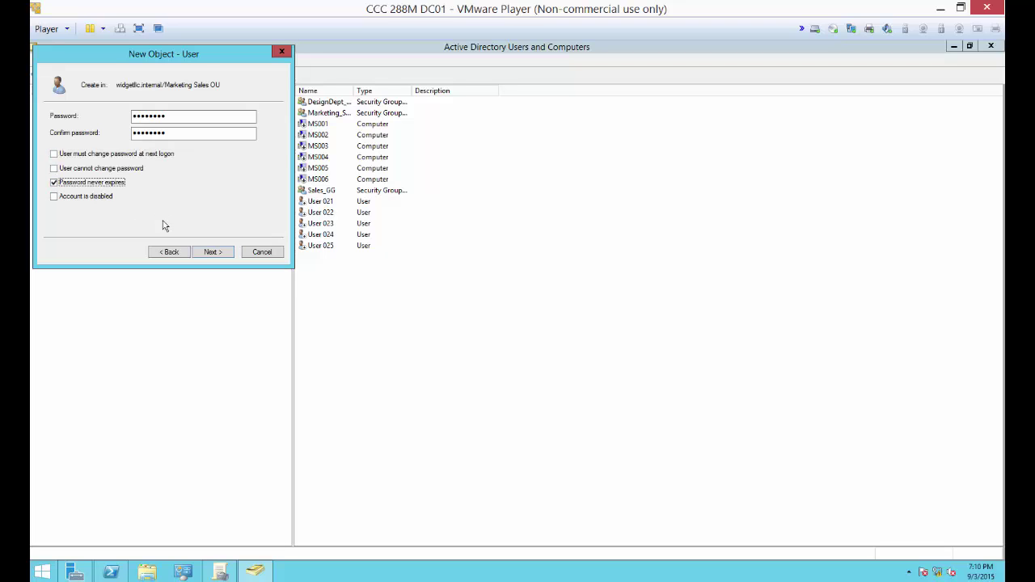
{"action": "left_click", "coordinate": [208, 253]}
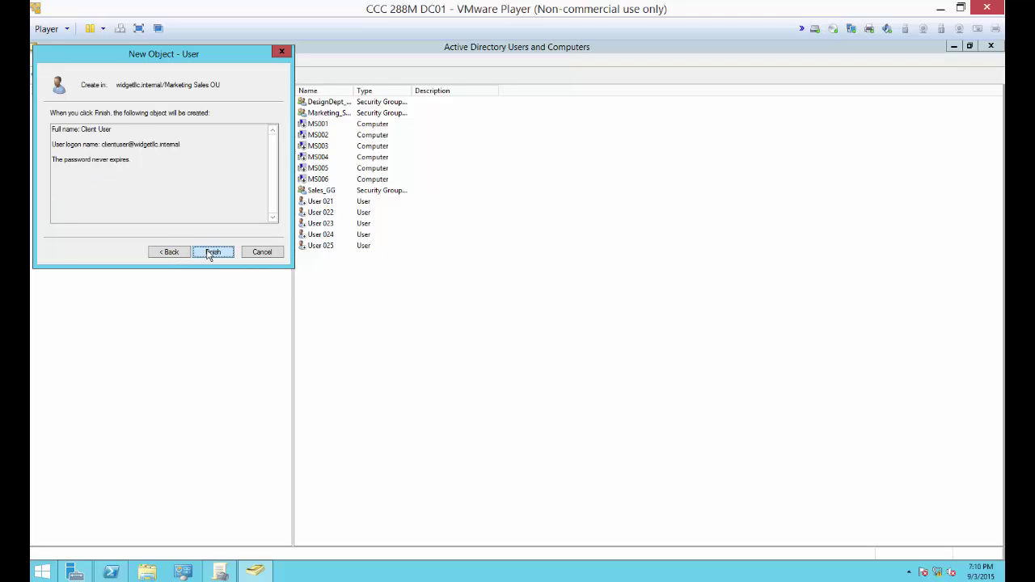
{"action": "left_click", "coordinate": [211, 253]}
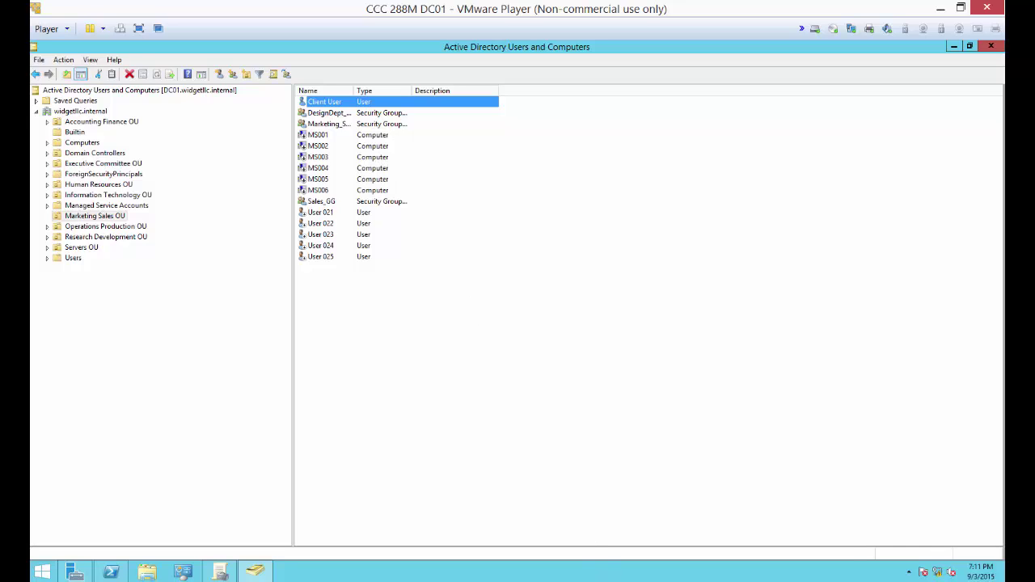
Switch to the CCC 288M Windows 8 x64 virtual machine, close the Command Prompt and log off the Administrator session
{"action": "mouse_move", "coordinate": [690, 581]}
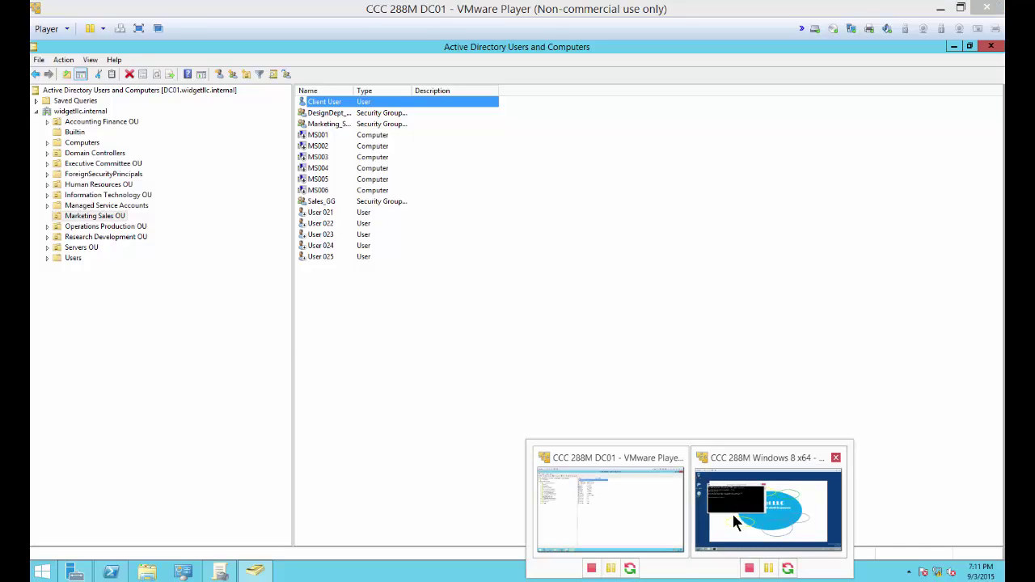
{"action": "left_click", "coordinate": [734, 512]}
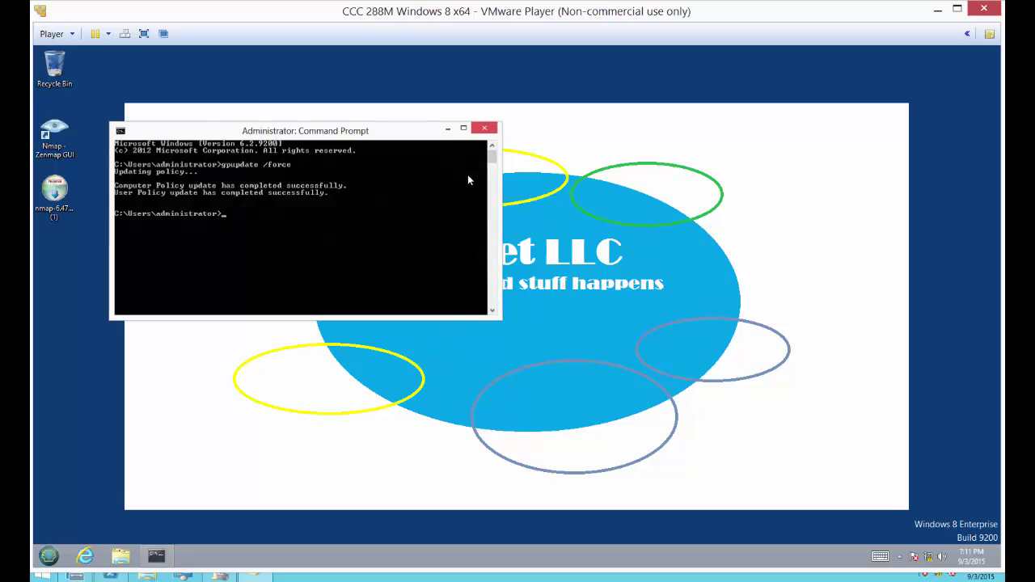
{"action": "left_click", "coordinate": [485, 127]}
{"action": "left_click", "coordinate": [54, 559]}
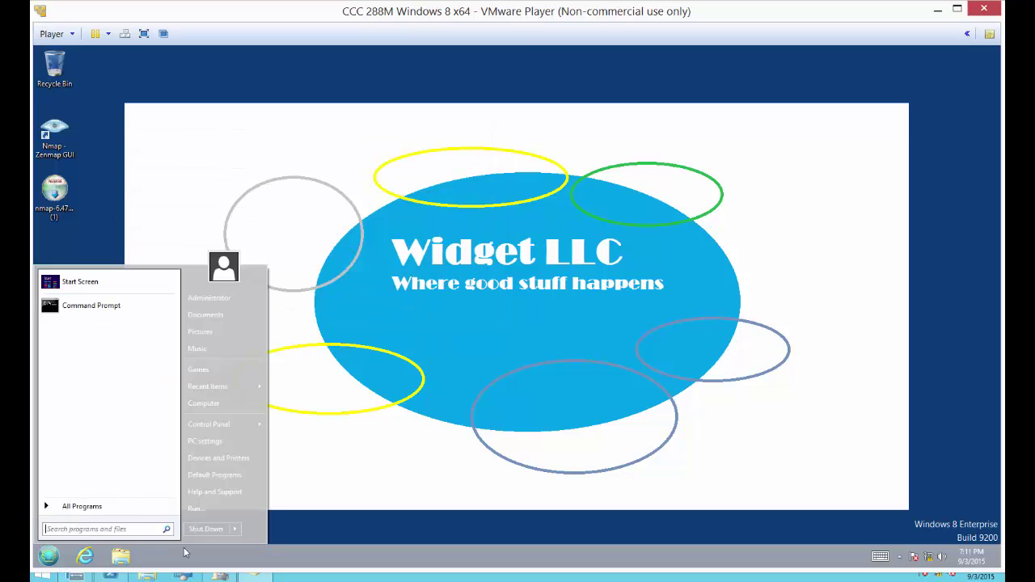
{"action": "mouse_move", "coordinate": [236, 532]}
{"action": "left_click", "coordinate": [265, 515]}
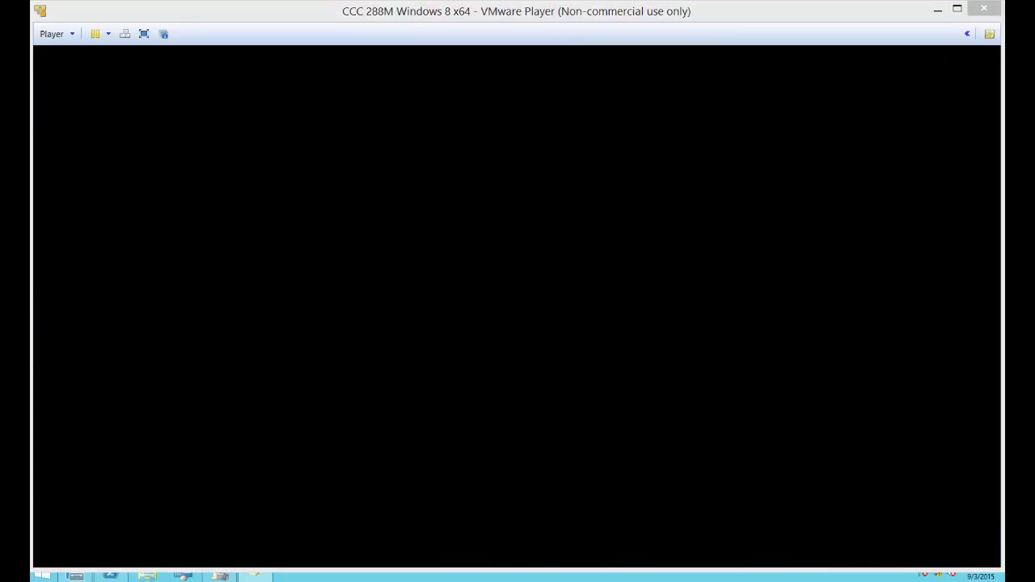
{"action": "mouse_move", "coordinate": [254, 574]}
{"action": "left_click", "coordinate": [640, 524]}
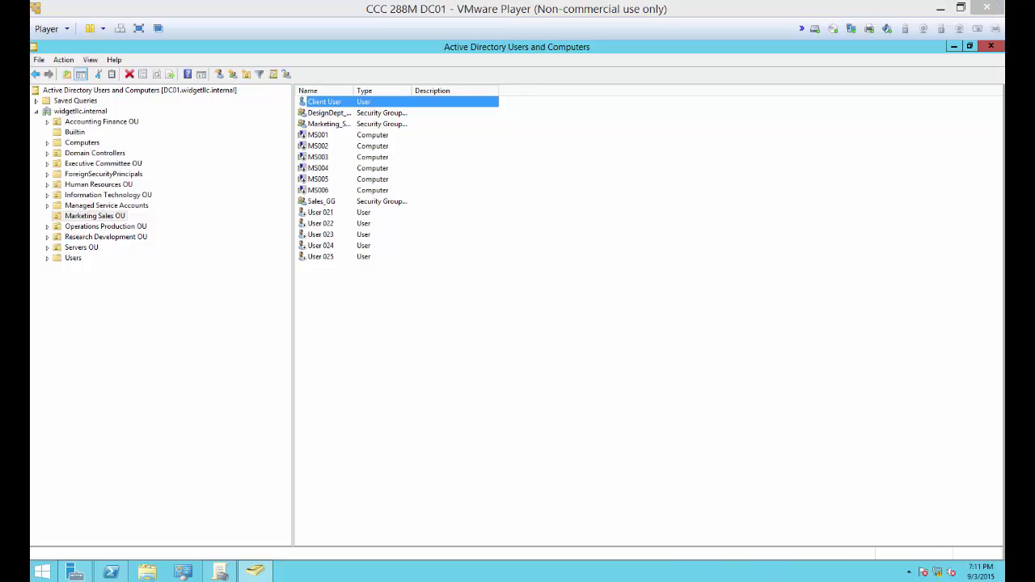
{"action": "mouse_move", "coordinate": [680, 578]}
{"action": "left_click", "coordinate": [764, 502]}
Sign in to the Windows 8 client as another user with user name widgetllc\clientuser and the account password
{"action": "left_click", "coordinate": [436, 250]}
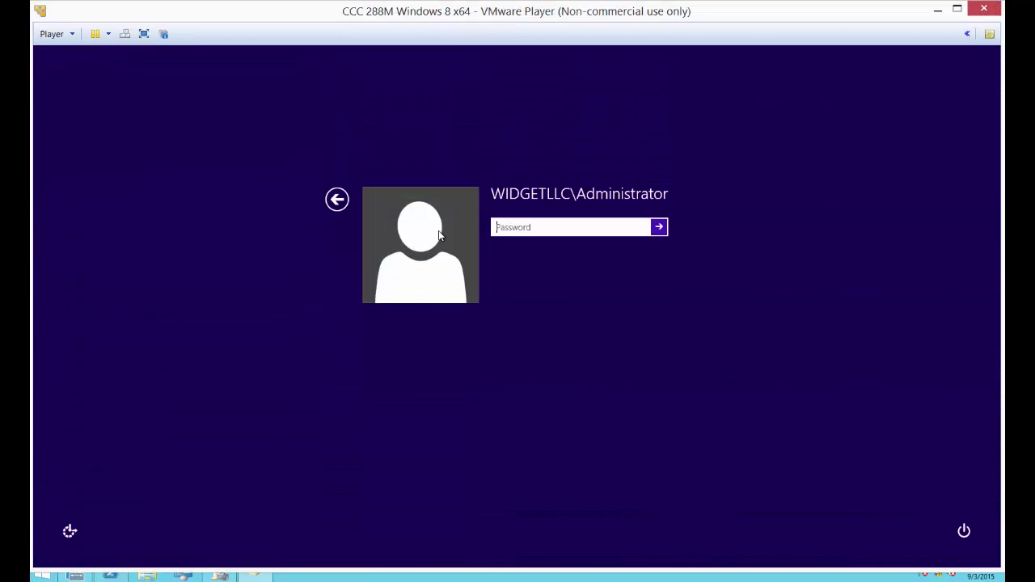
{"action": "left_click", "coordinate": [337, 199]}
{"action": "left_click", "coordinate": [543, 249]}
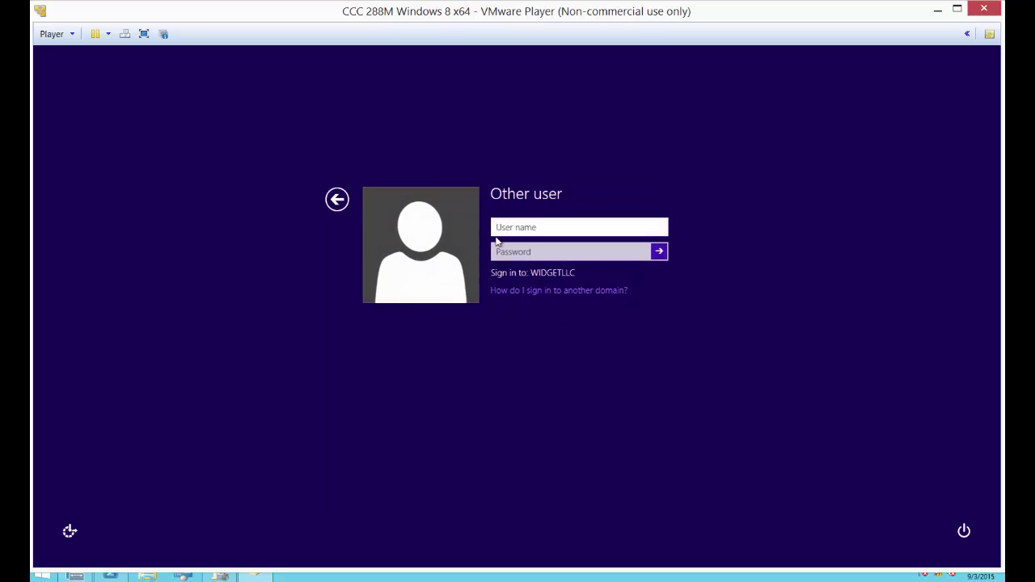
{"action": "type", "text": "widgetllc\\clientuser"}
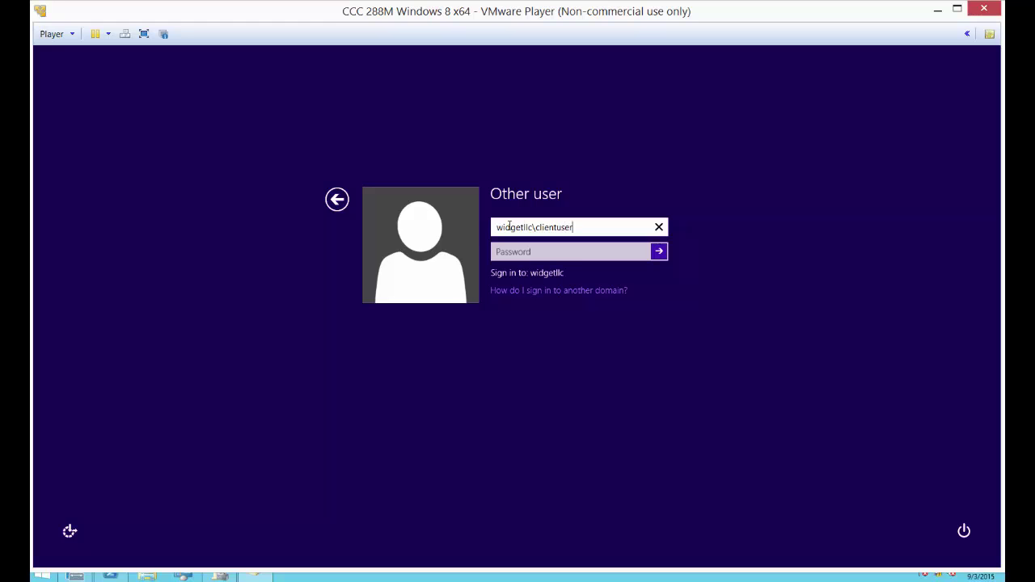
{"action": "key", "text": "Tab"}
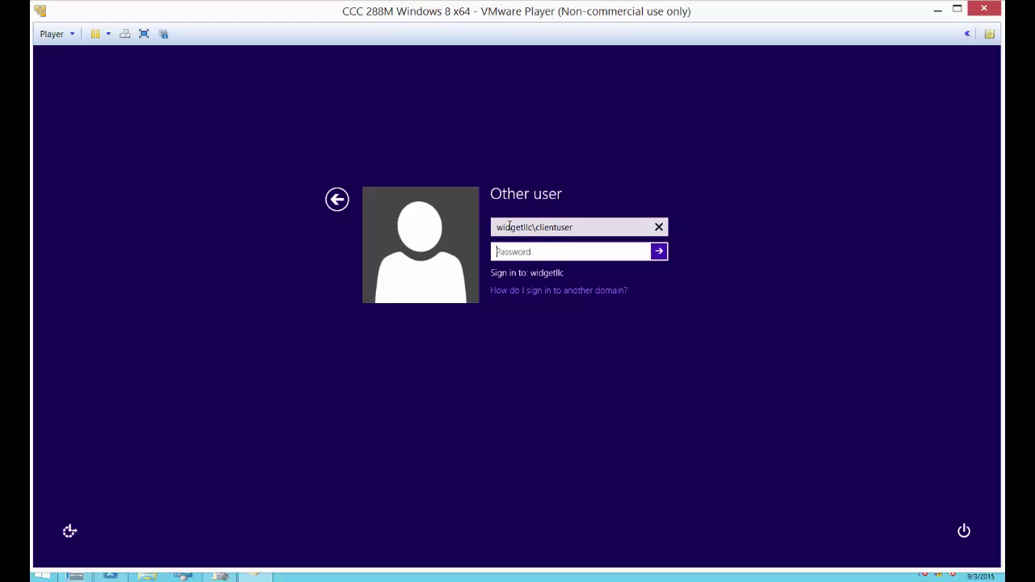
{"action": "type", "text": "••"}
{"action": "key", "text": "Return"}
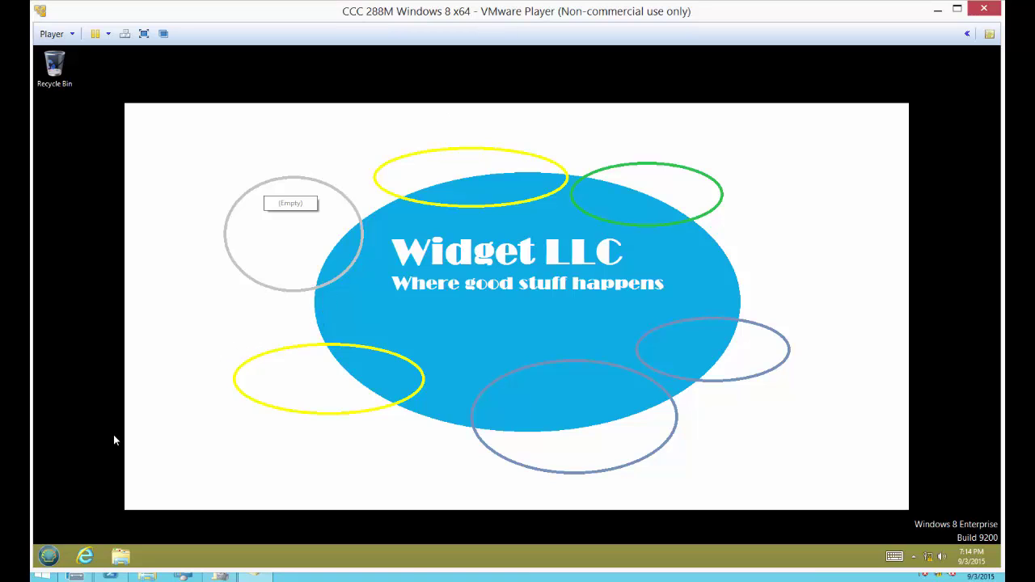
Try to open Control Panel on the client to test the restriction, and dismiss the resulting dialog
{"action": "left_click", "coordinate": [49, 556]}
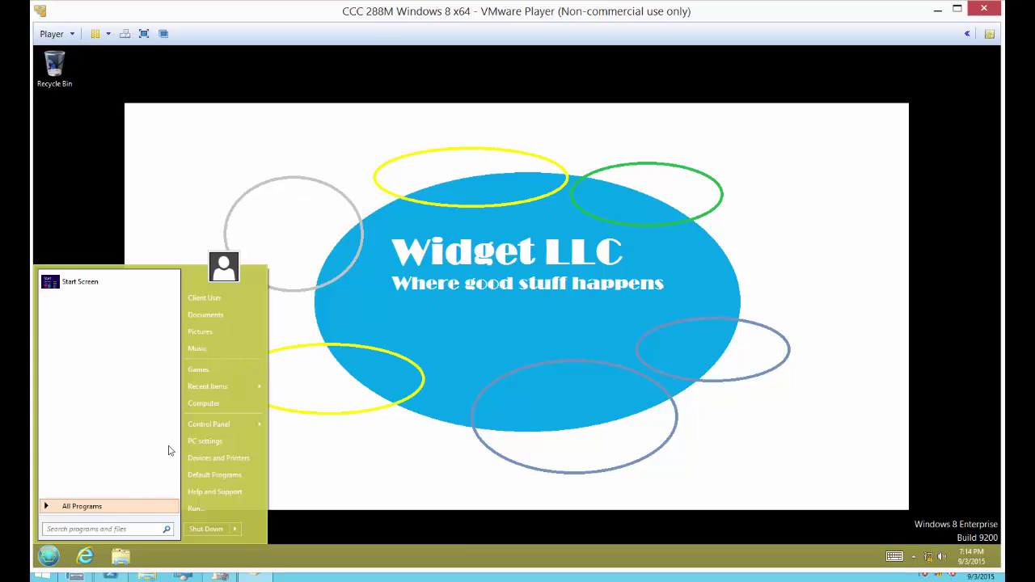
{"action": "left_click", "coordinate": [212, 422]}
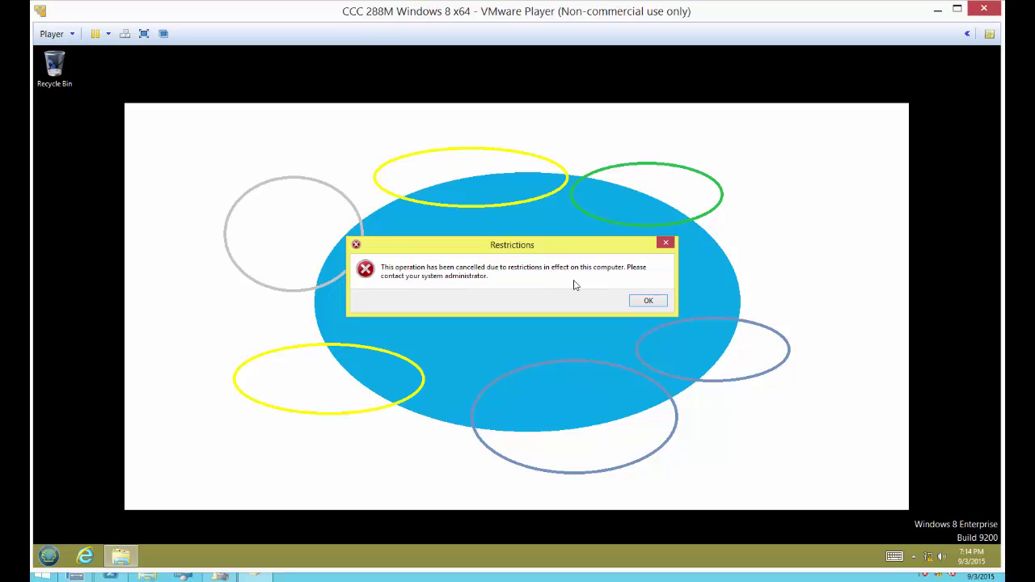
{"action": "left_click", "coordinate": [649, 300]}
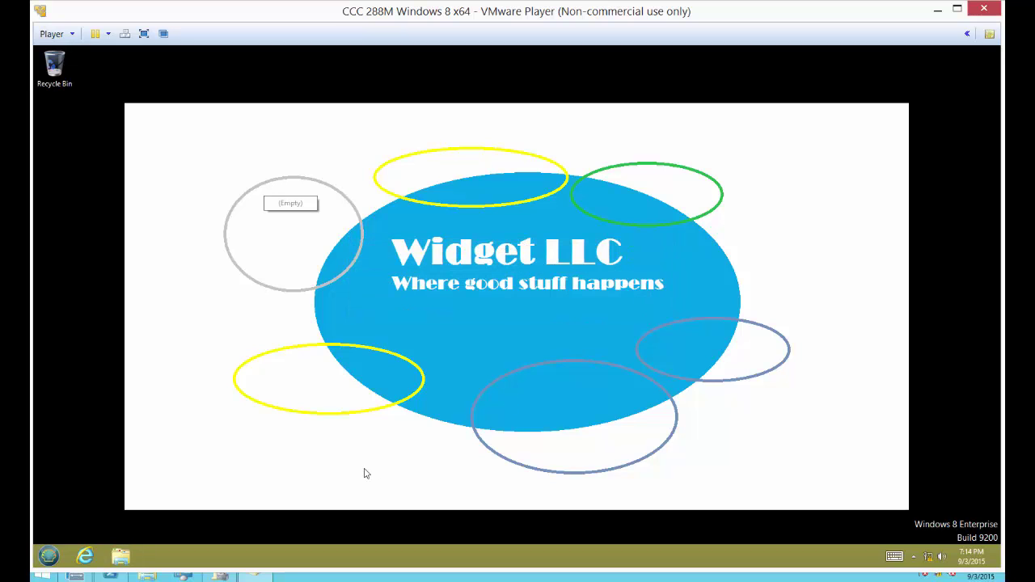
View the client's Start screen and return to the desktop
{"action": "mouse_move", "coordinate": [998, 565]}
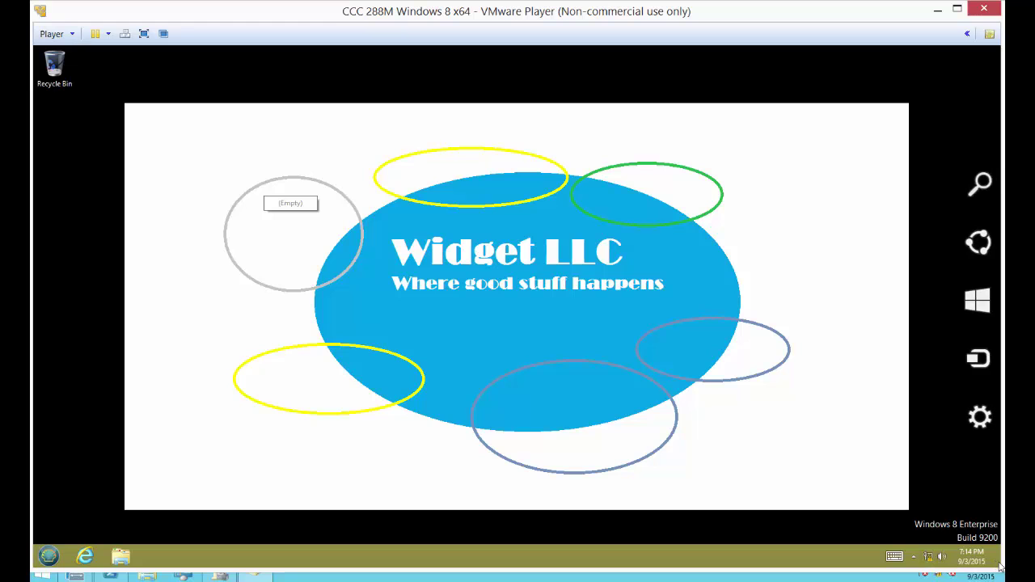
{"action": "left_click", "coordinate": [980, 311]}
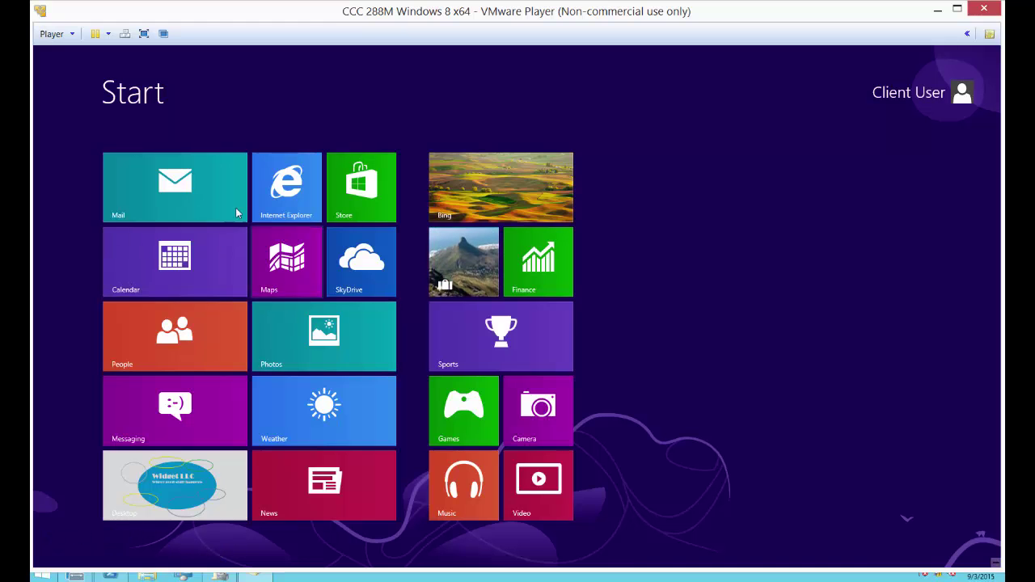
{"action": "left_click", "coordinate": [175, 481]}
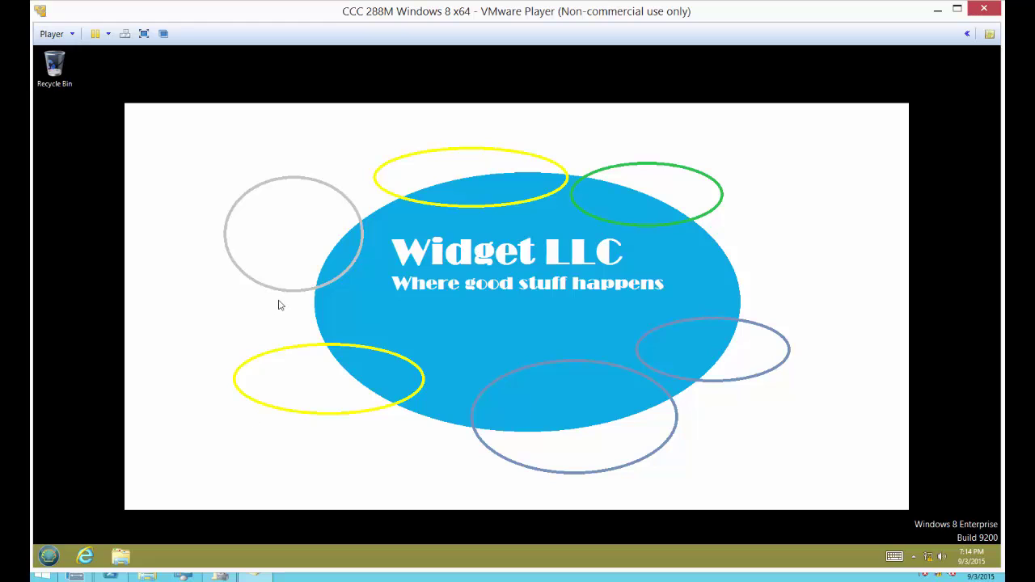
Check the LAN proxy settings in Internet Explorer's Internet Options, cancel without changes and close the browser
{"action": "left_click", "coordinate": [84, 556]}
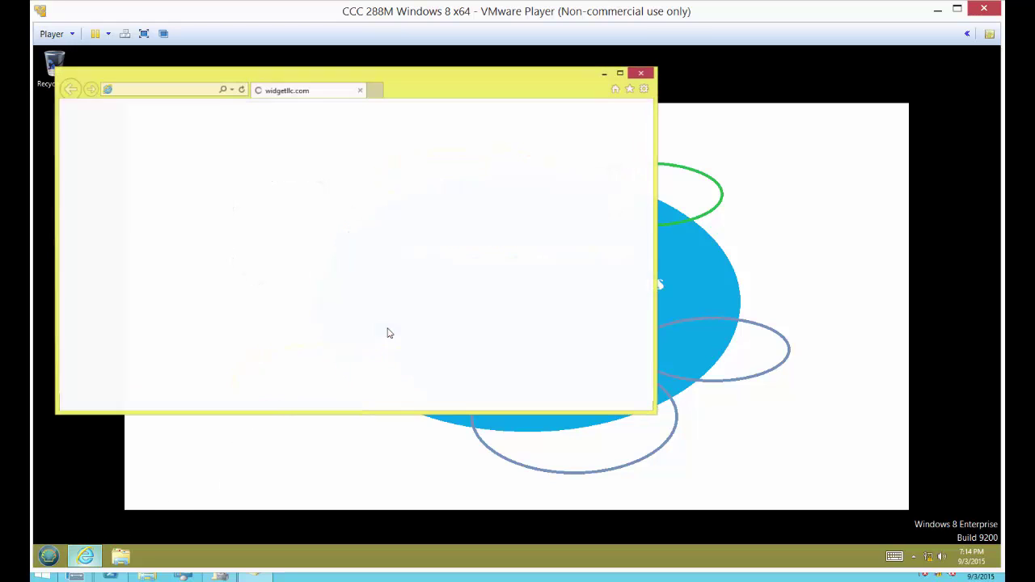
{"action": "left_click", "coordinate": [645, 89]}
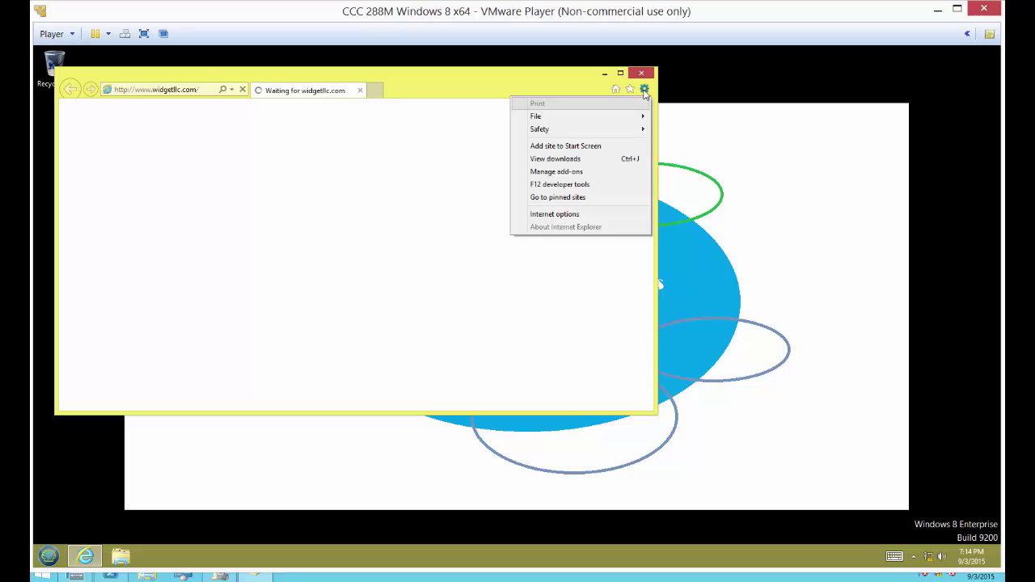
{"action": "left_click", "coordinate": [603, 214]}
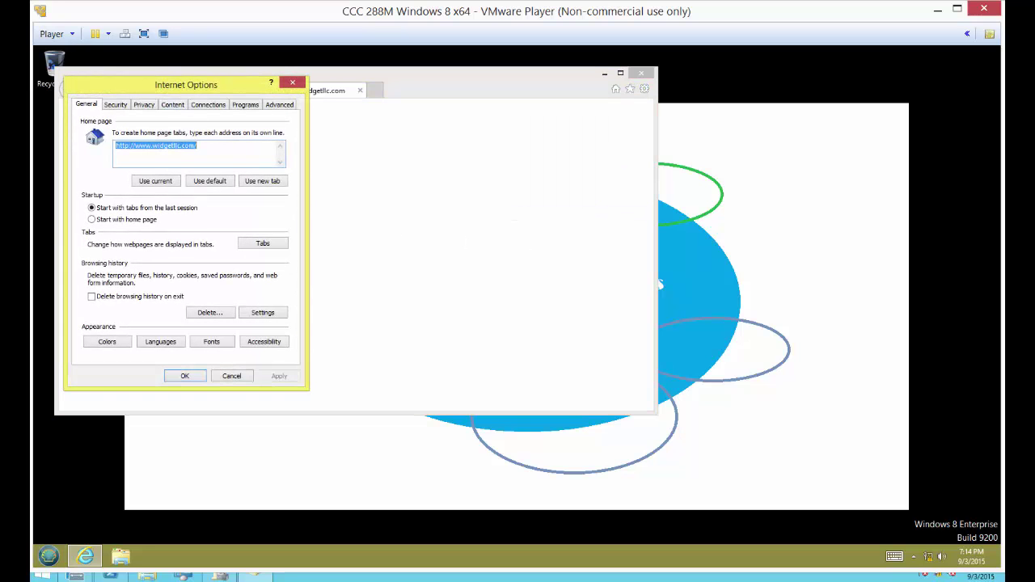
{"action": "left_click", "coordinate": [471, 135]}
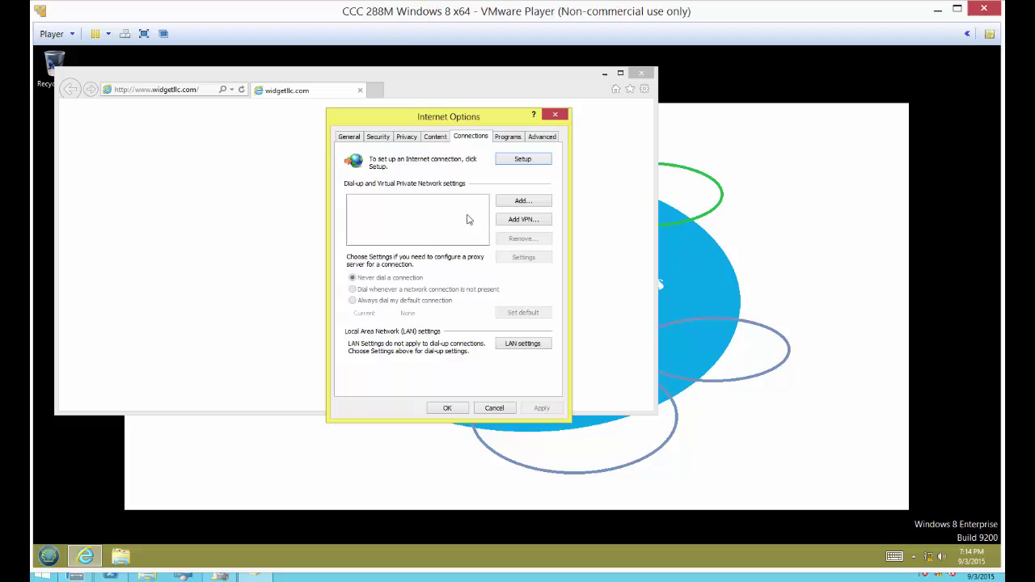
{"action": "left_click", "coordinate": [512, 348]}
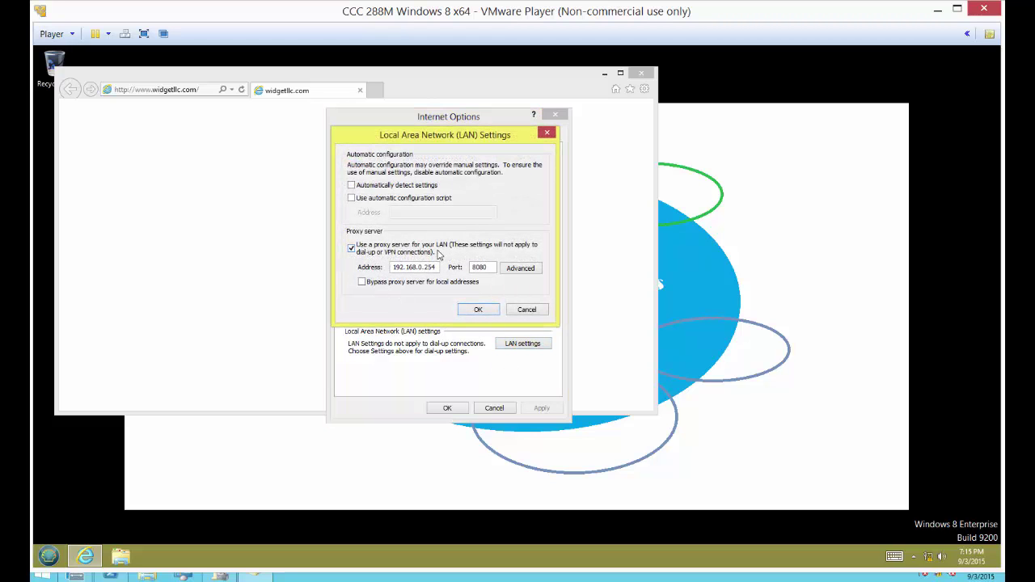
{"action": "left_click", "coordinate": [528, 311]}
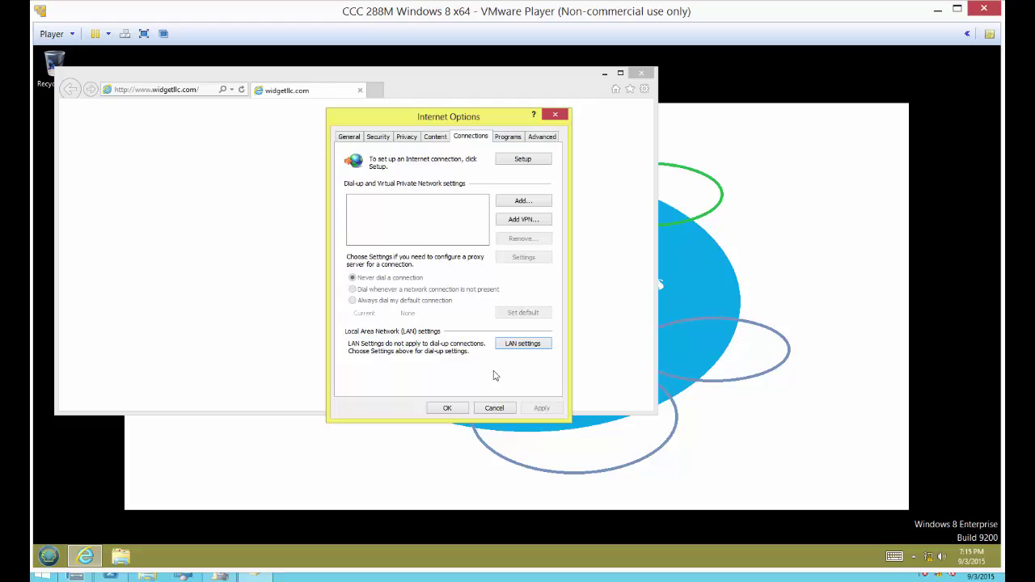
{"action": "left_click", "coordinate": [491, 408]}
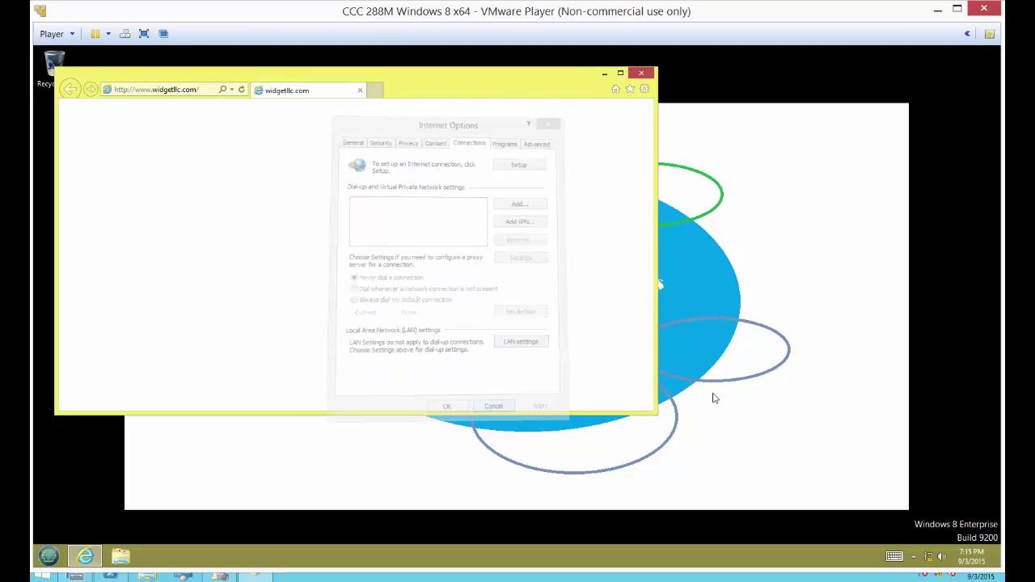
{"action": "left_click", "coordinate": [643, 74]}
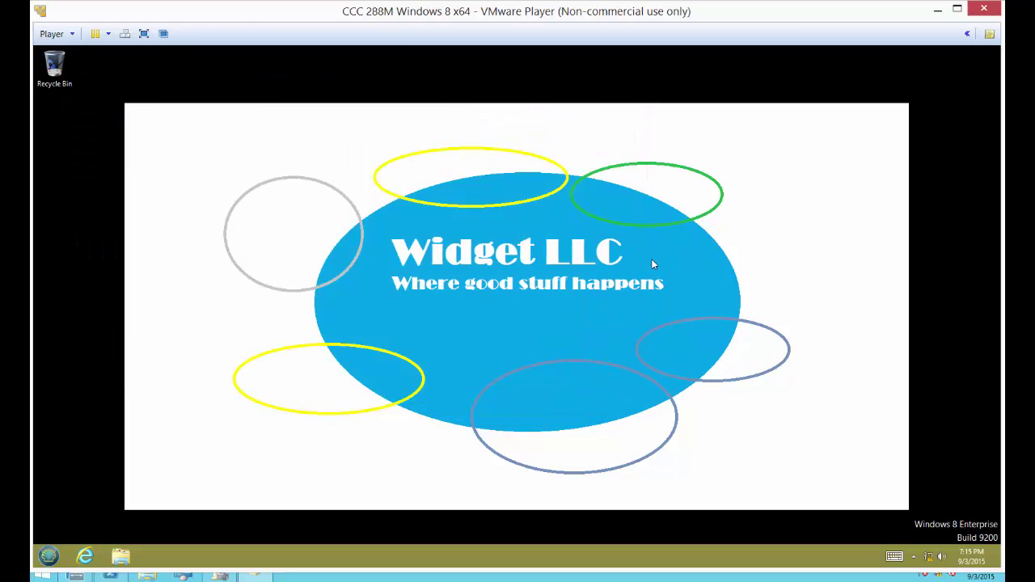